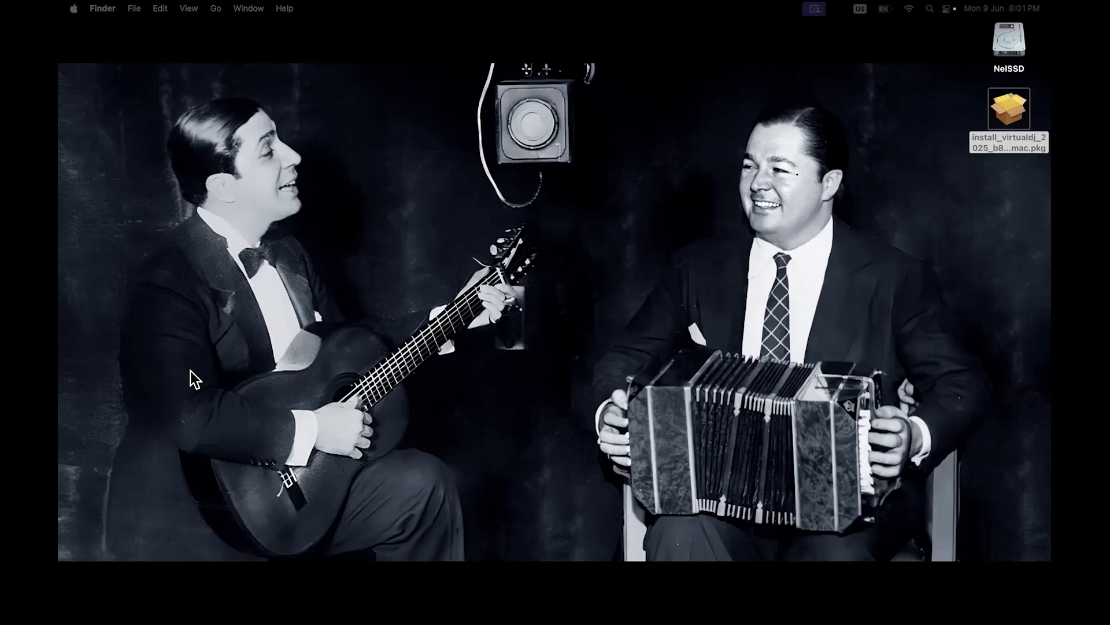
# Step: Open a new Brave browser window and go to virtualdj.com
pyautogui.moveTo(195, 623)
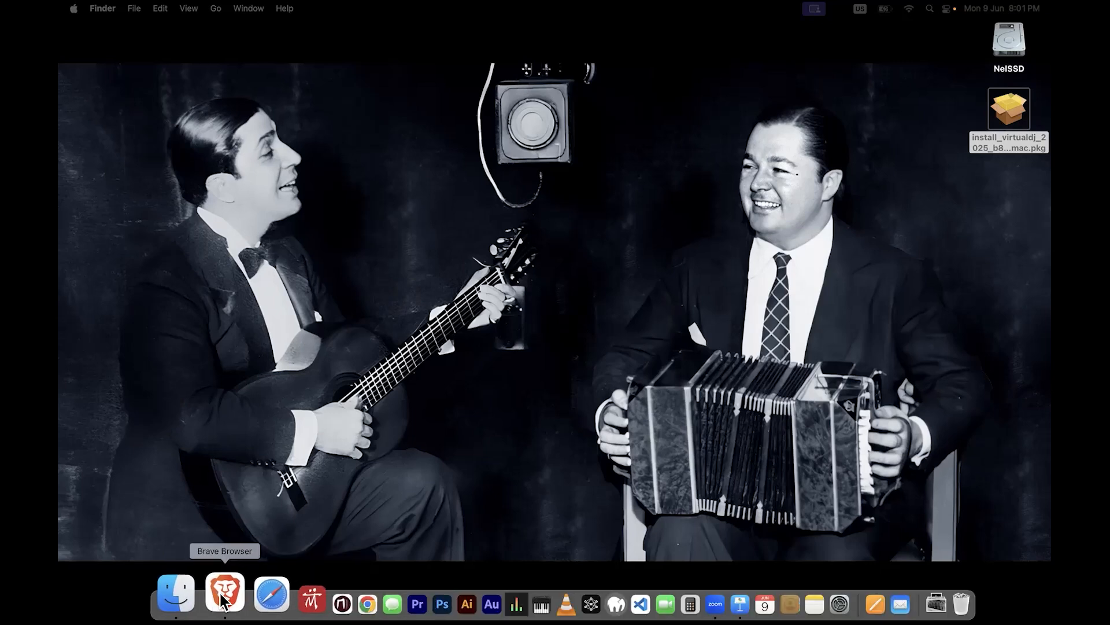
pyautogui.rightClick(225, 602)
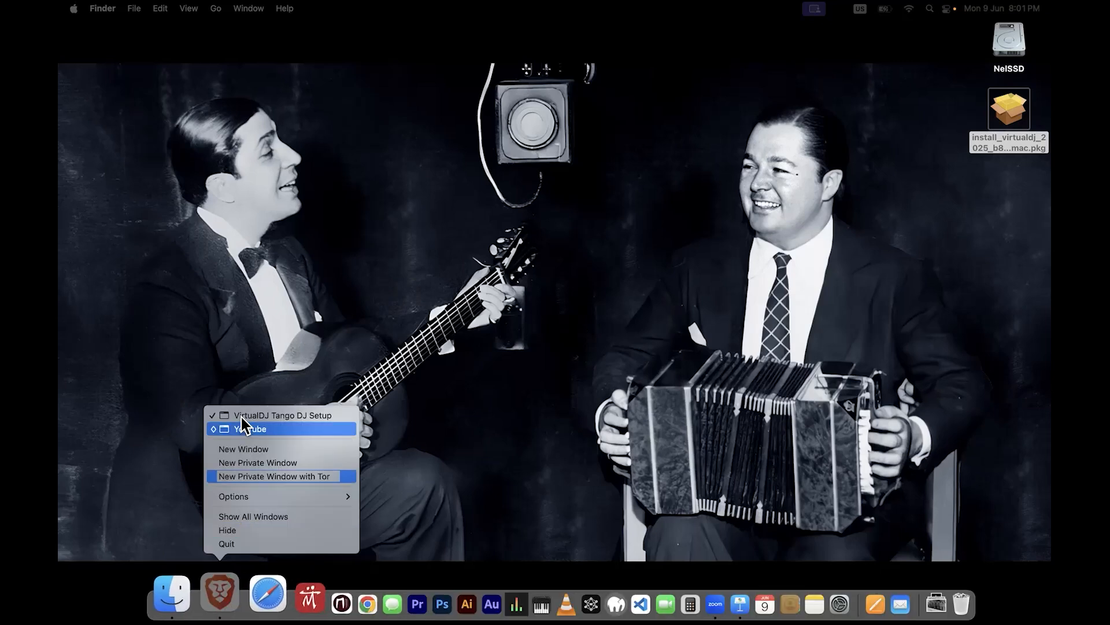
pyautogui.click(245, 451)
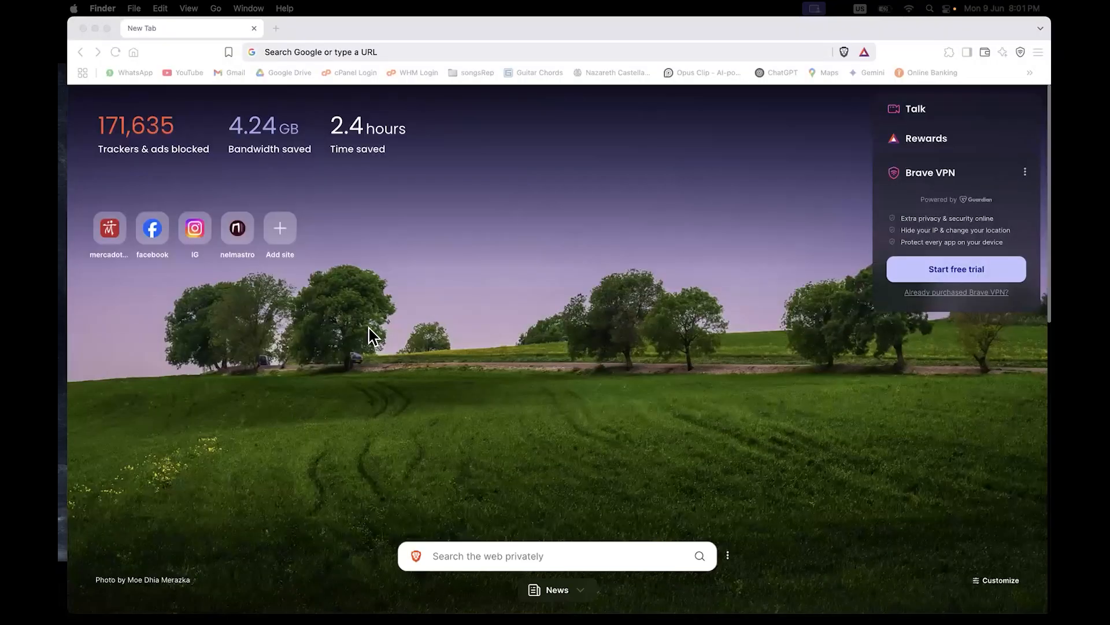
pyautogui.click(411, 50)
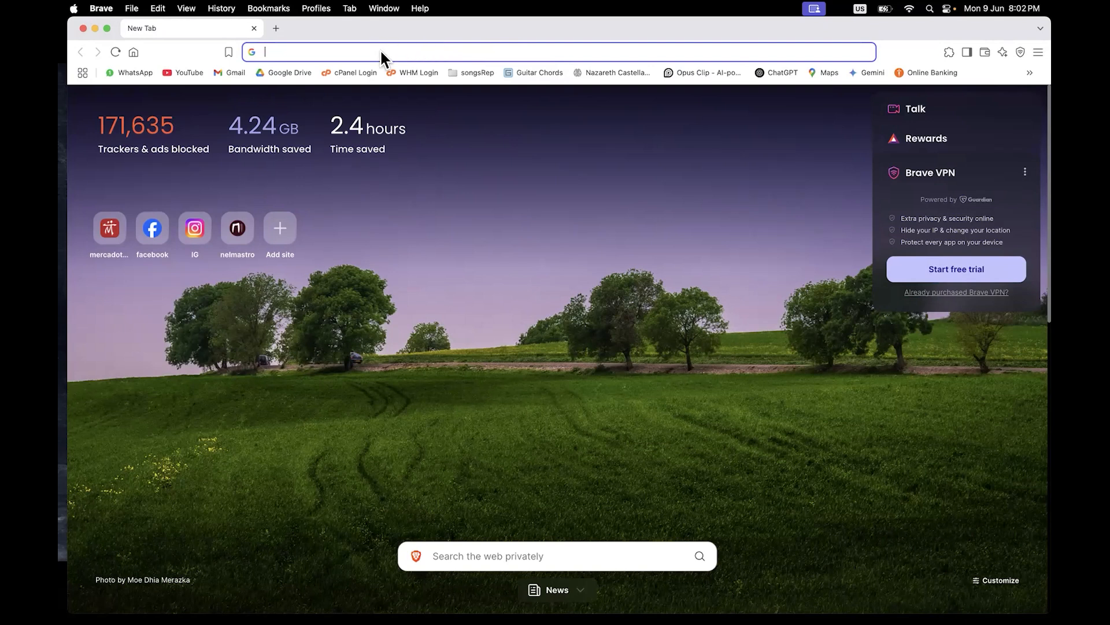
pyautogui.write('virtual')
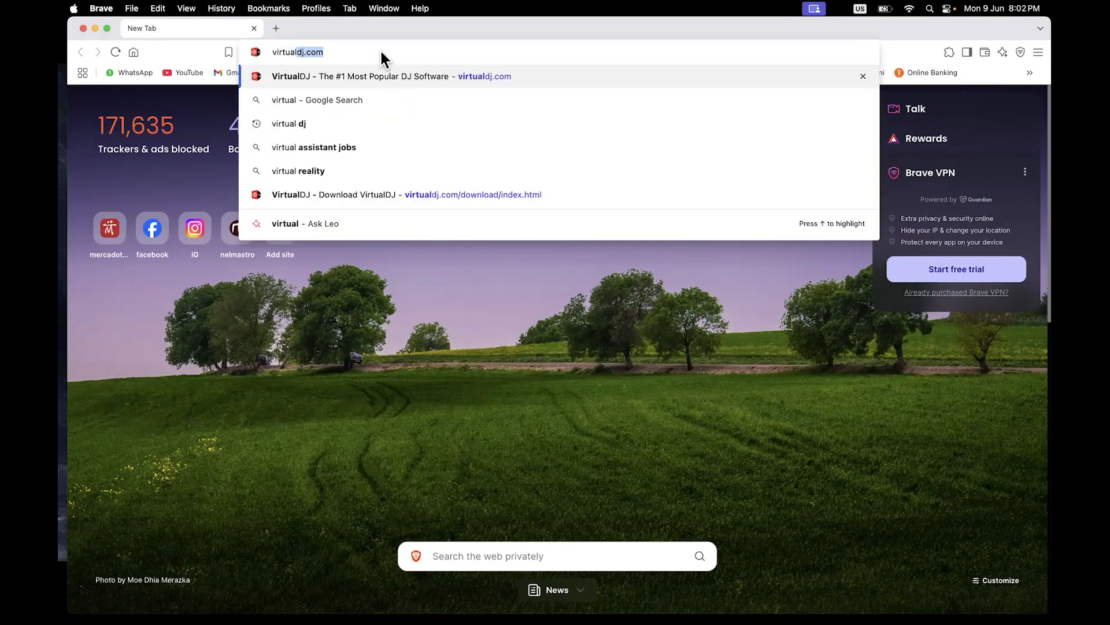
pyautogui.write('dj.com')
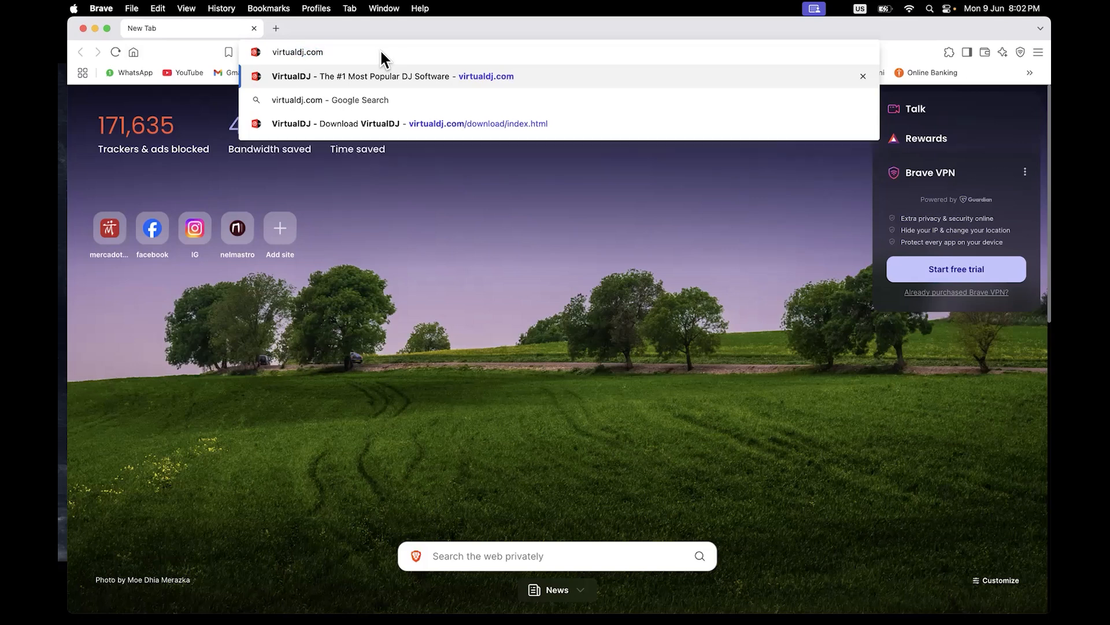
pyautogui.press('Return')
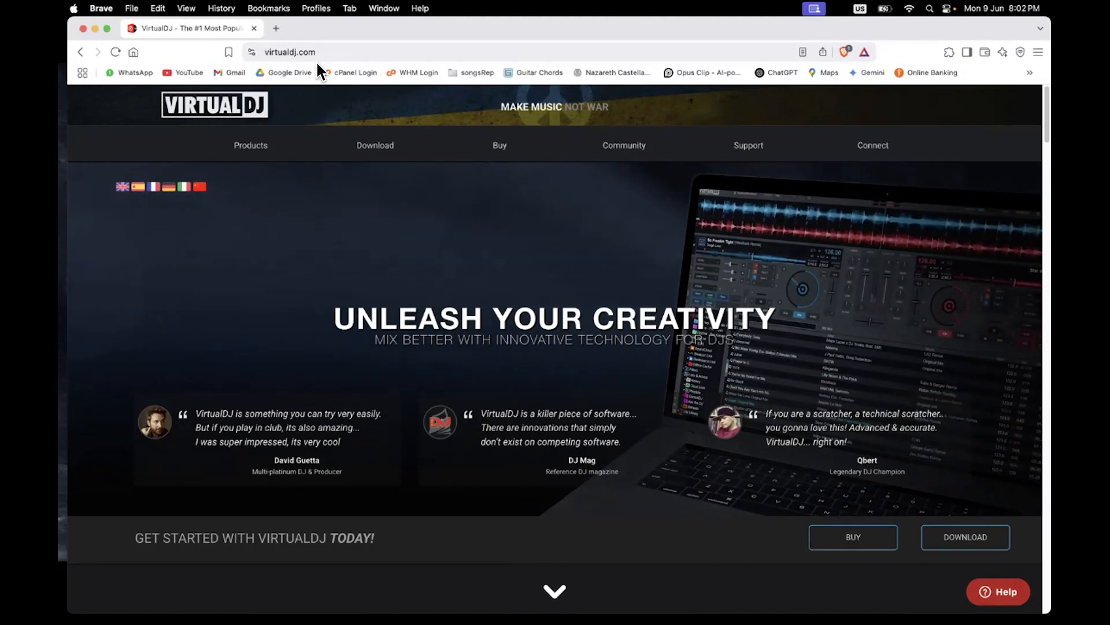
# Step: Download the MacOS version of VirtualDJ 2025 from the site's download page and save the installer to the Desktop
pyautogui.click(378, 147)
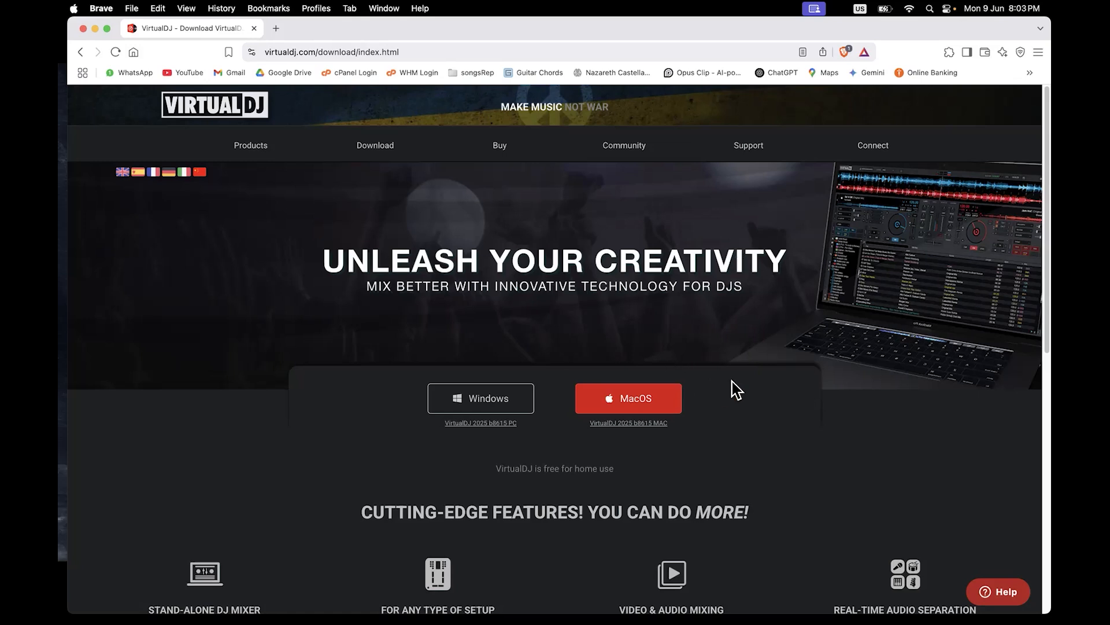
pyautogui.click(673, 407)
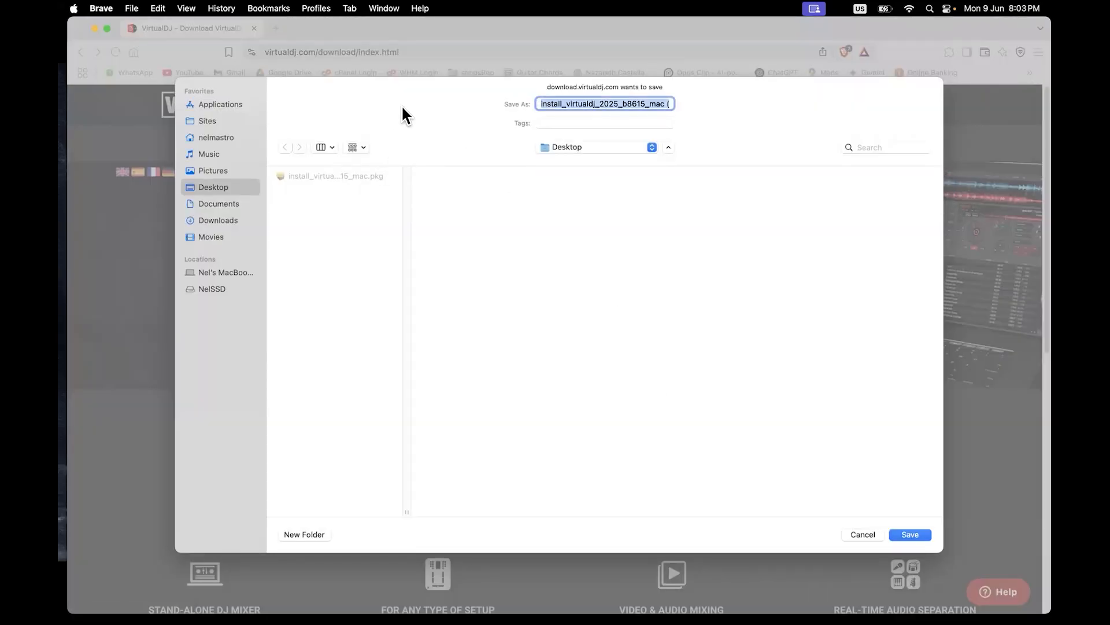
pyautogui.click(905, 538)
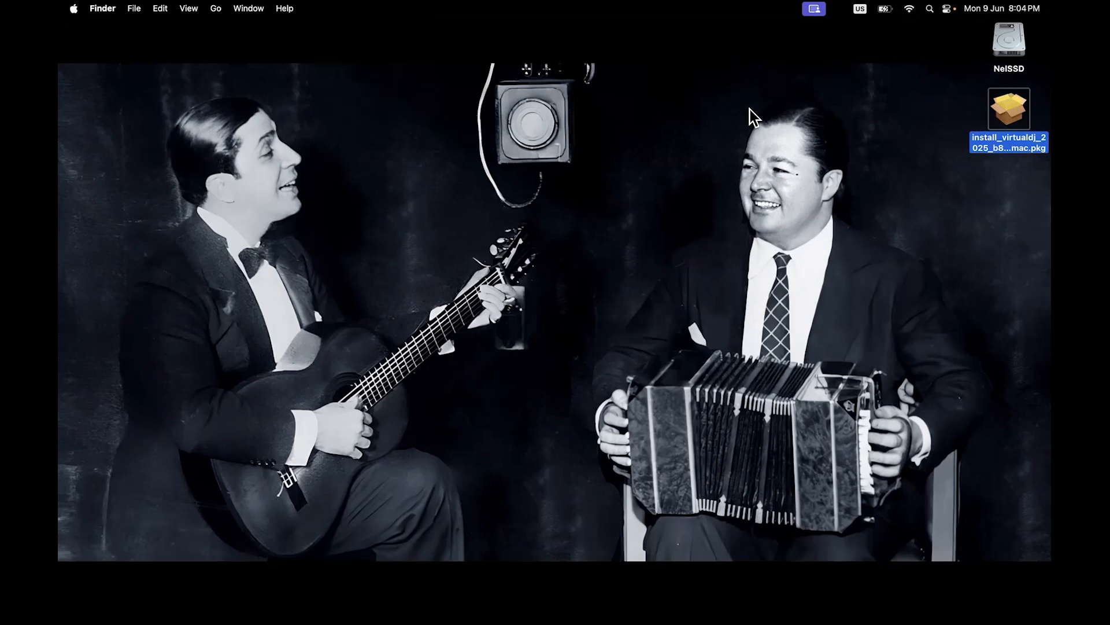
# Step: Open the VirtualDJ installer package from the desktop, accept the license and proceed to the installation type stage
pyautogui.doubleClick(1012, 113)
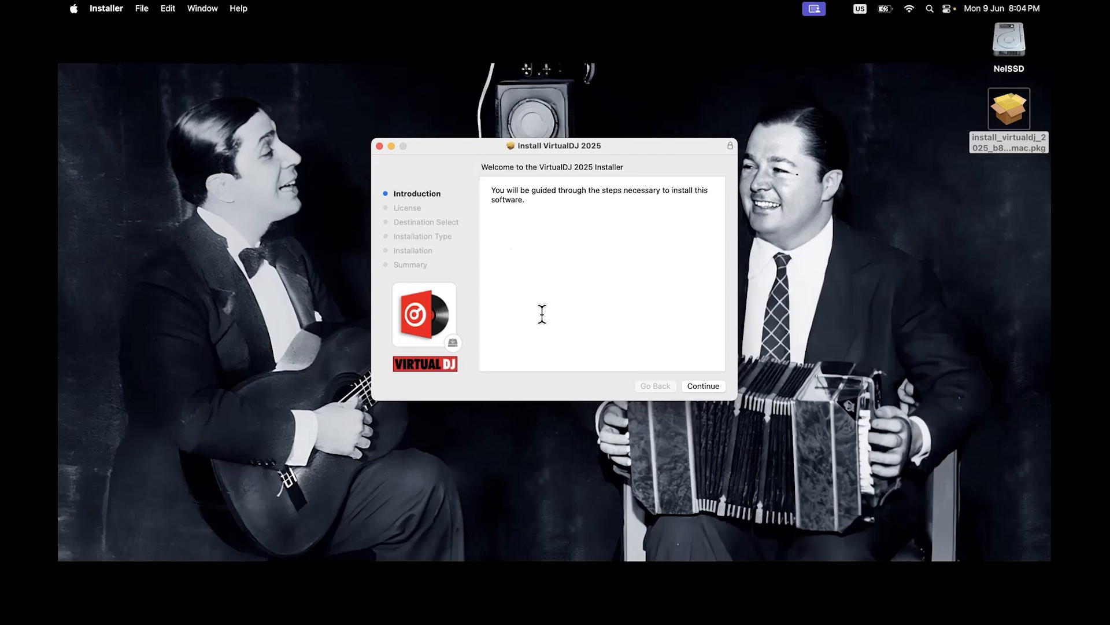
pyautogui.click(708, 385)
pyautogui.click(709, 386)
pyautogui.click(671, 302)
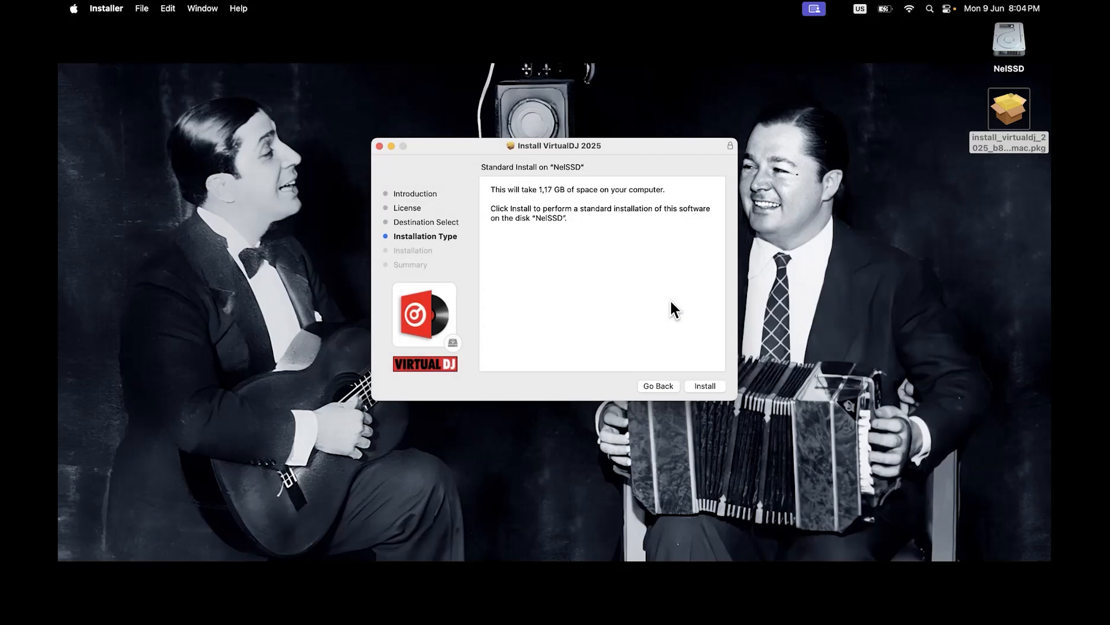
# Step: Run the standard VirtualDJ installation, authorize it with the account password and close the installer
pyautogui.click(705, 386)
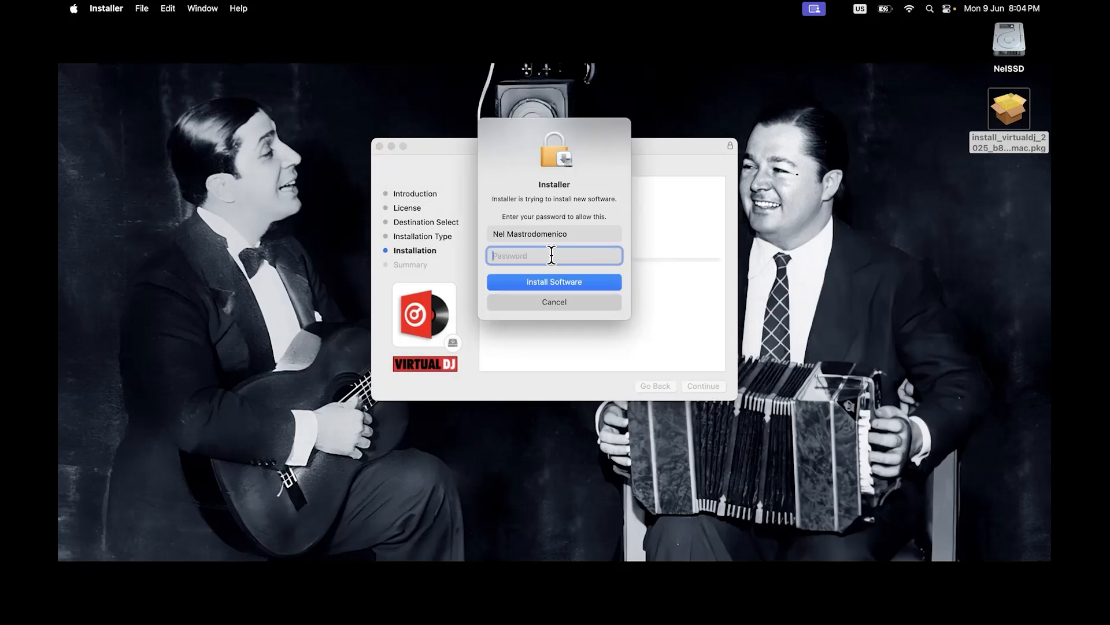
pyautogui.write('•••••')
pyautogui.press('Return')
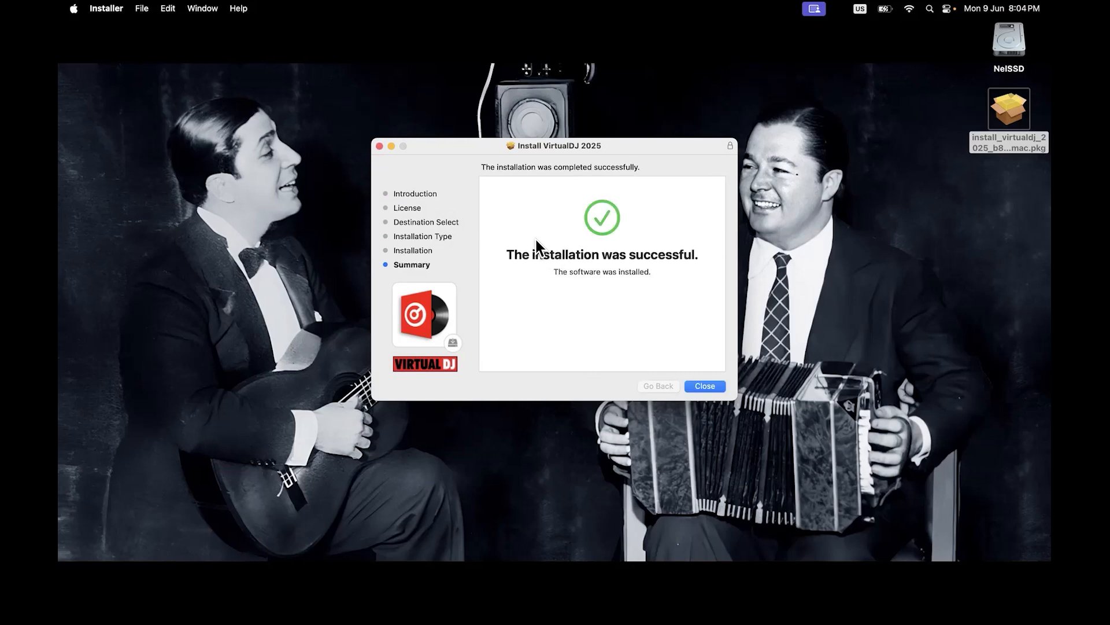
pyautogui.click(706, 386)
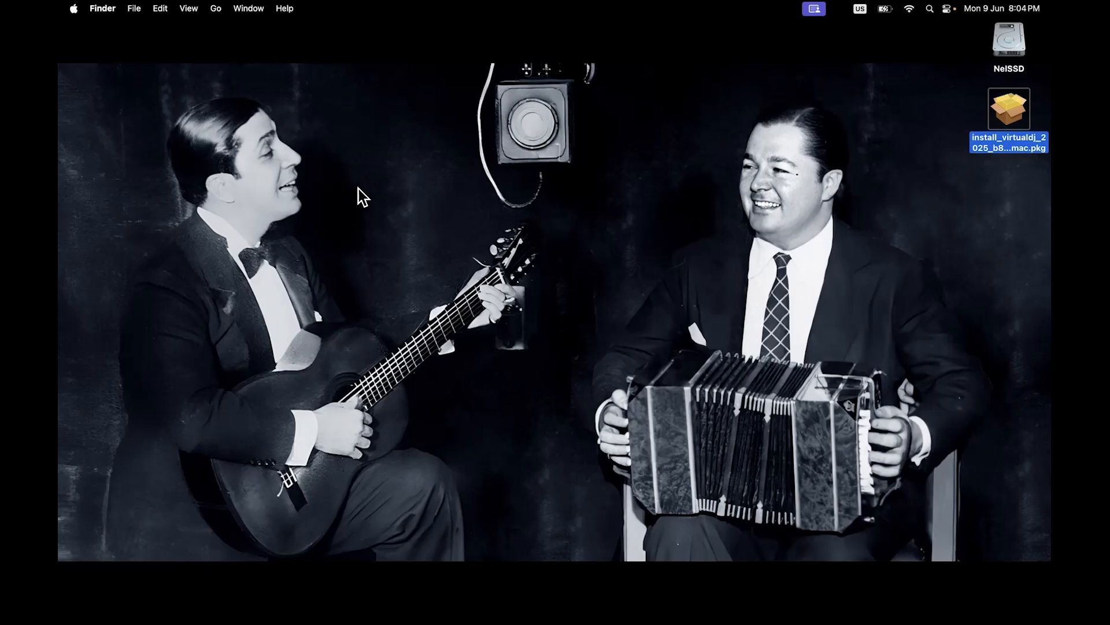
# Step: Open a new Finder window showing the Applications folder
pyautogui.moveTo(257, 616)
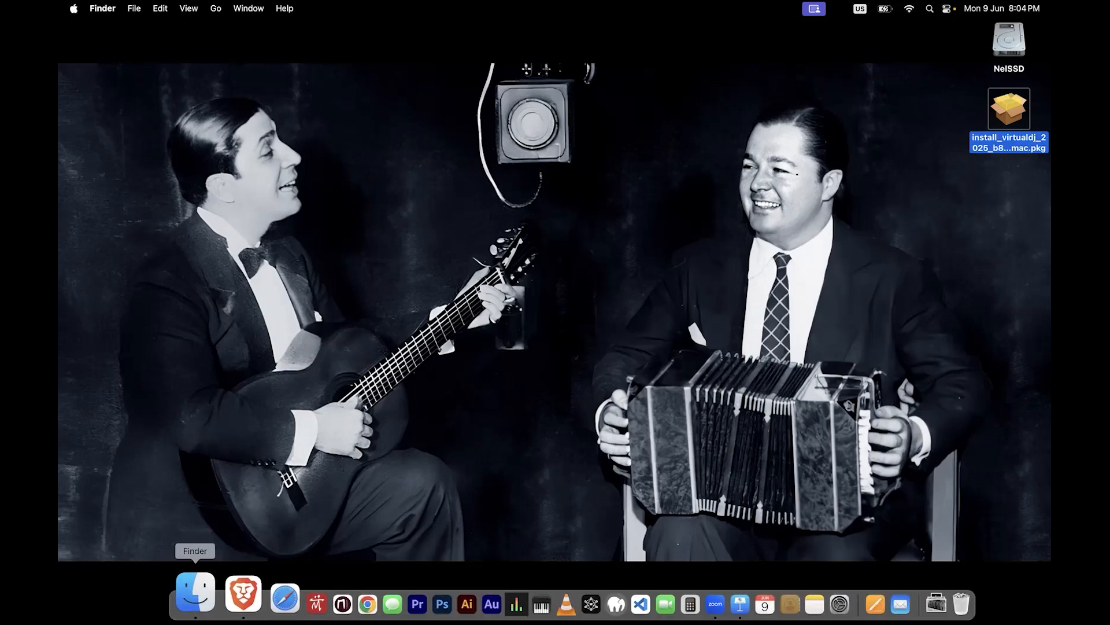
pyautogui.rightClick(197, 598)
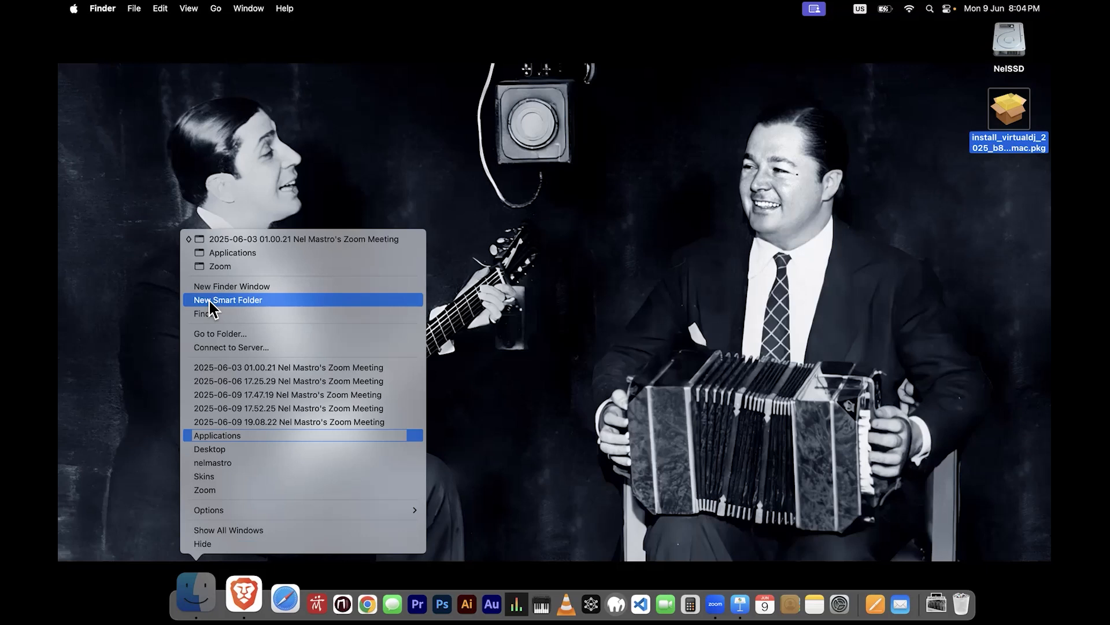
pyautogui.click(227, 284)
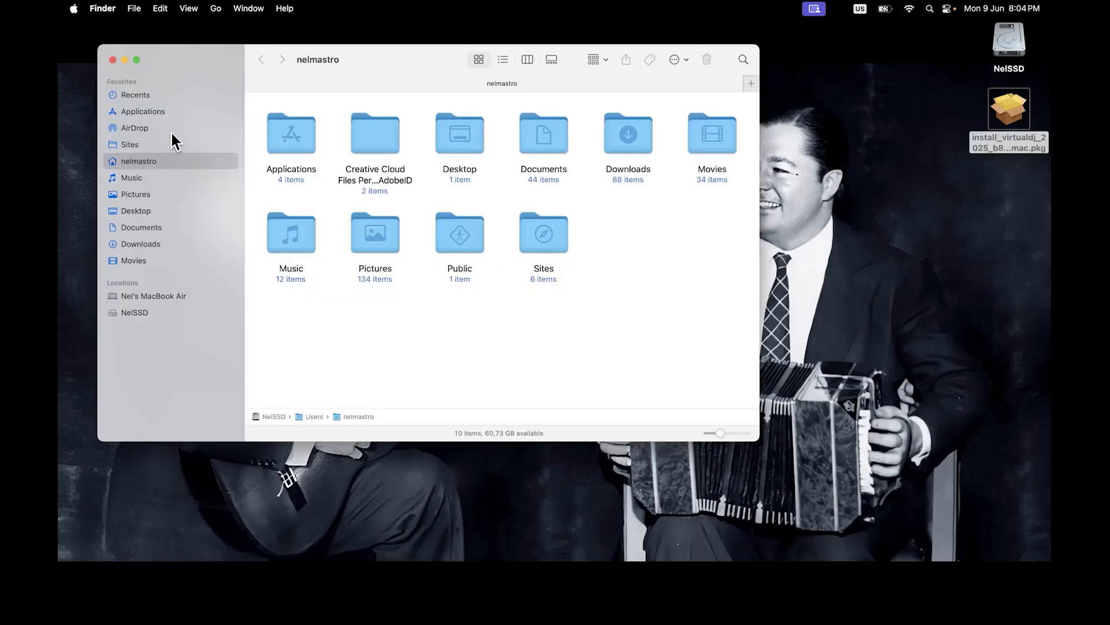
pyautogui.click(168, 109)
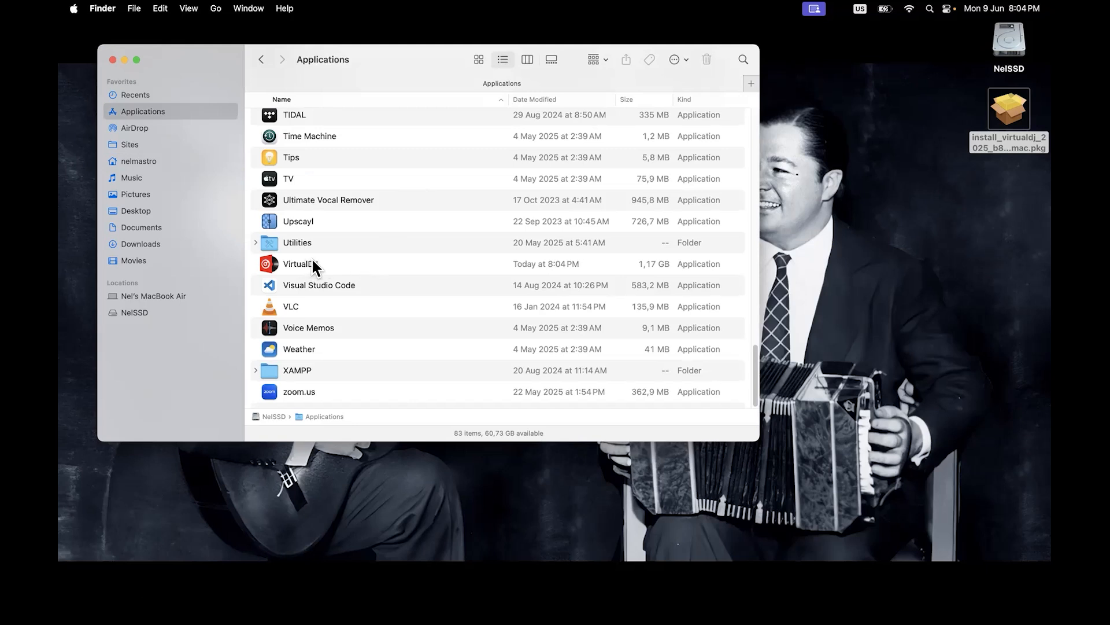
# Step: Add the VirtualDJ application to the Dock and launch it from there
pyautogui.click(375, 261)
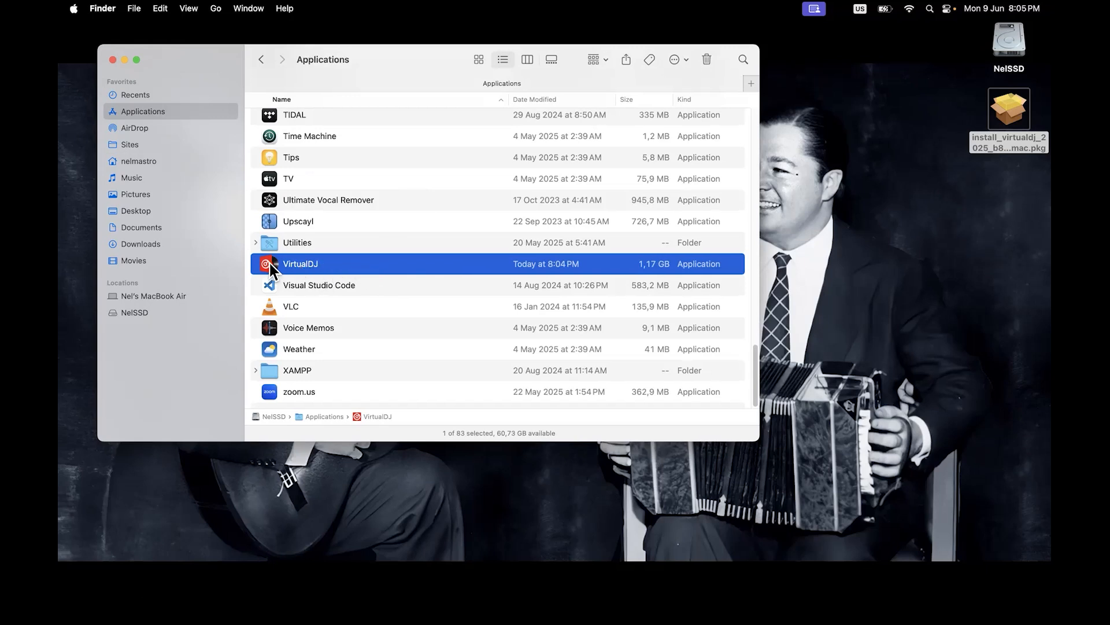
pyautogui.moveTo(280, 262); pyautogui.dragTo(503, 595)
pyautogui.click(112, 58)
pyautogui.moveTo(448, 602)
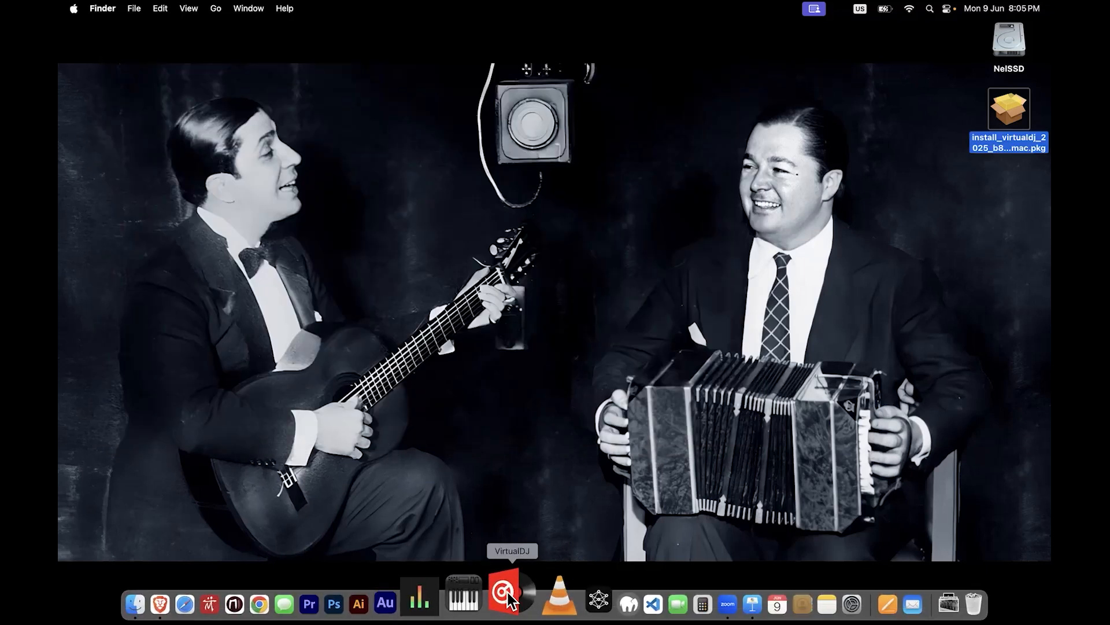
pyautogui.click(508, 597)
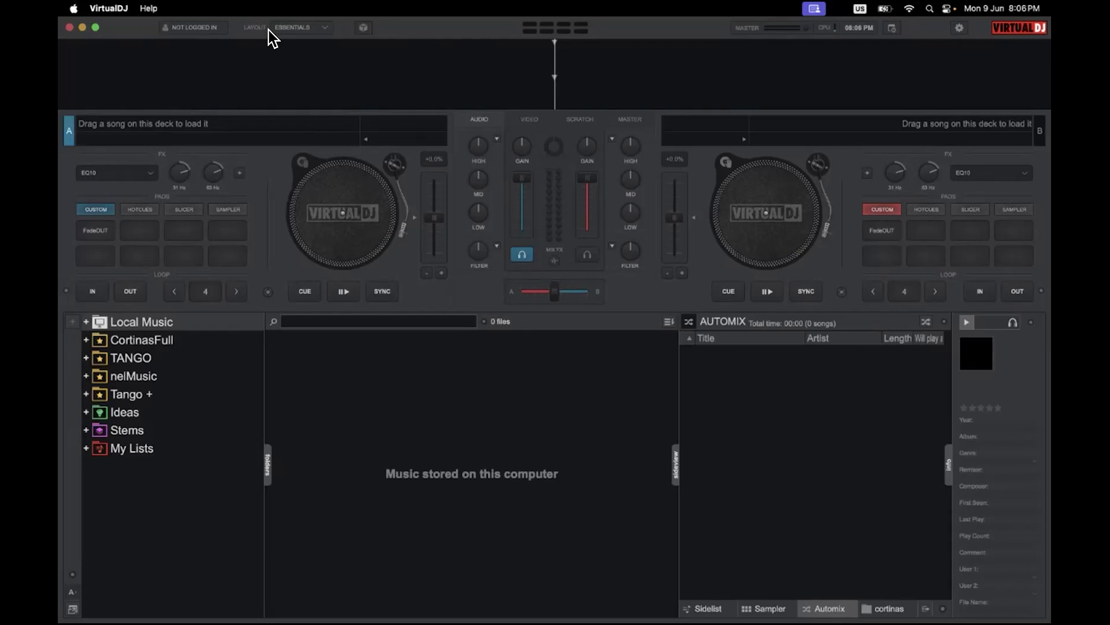
# Step: Try the Starter layout in VirtualDJ and change the layout to Pro
pyautogui.click(327, 30)
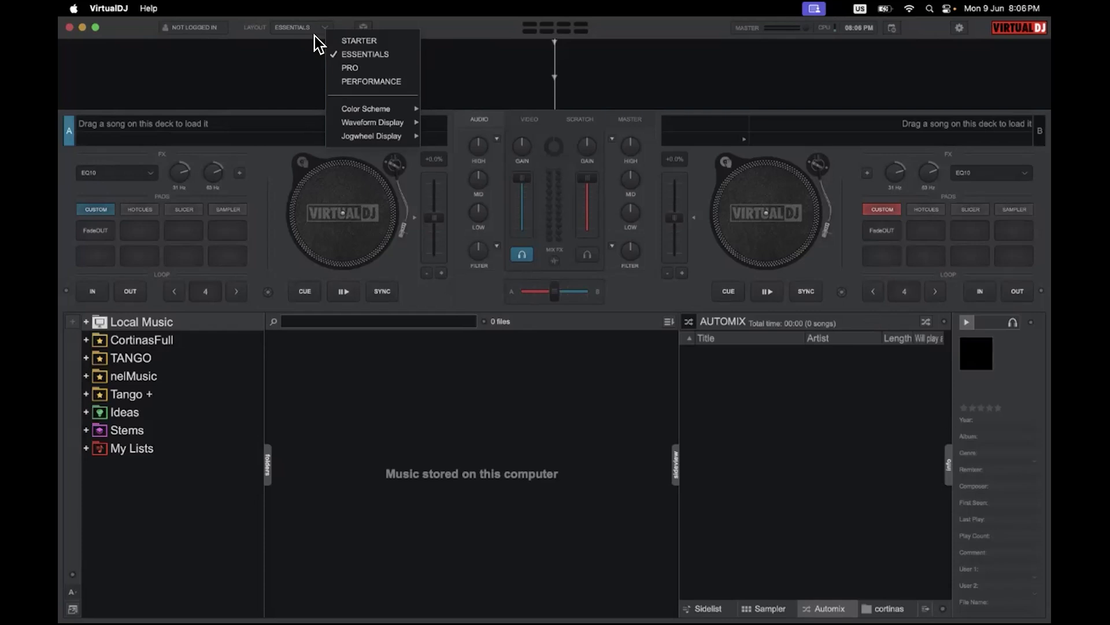
pyautogui.click(359, 41)
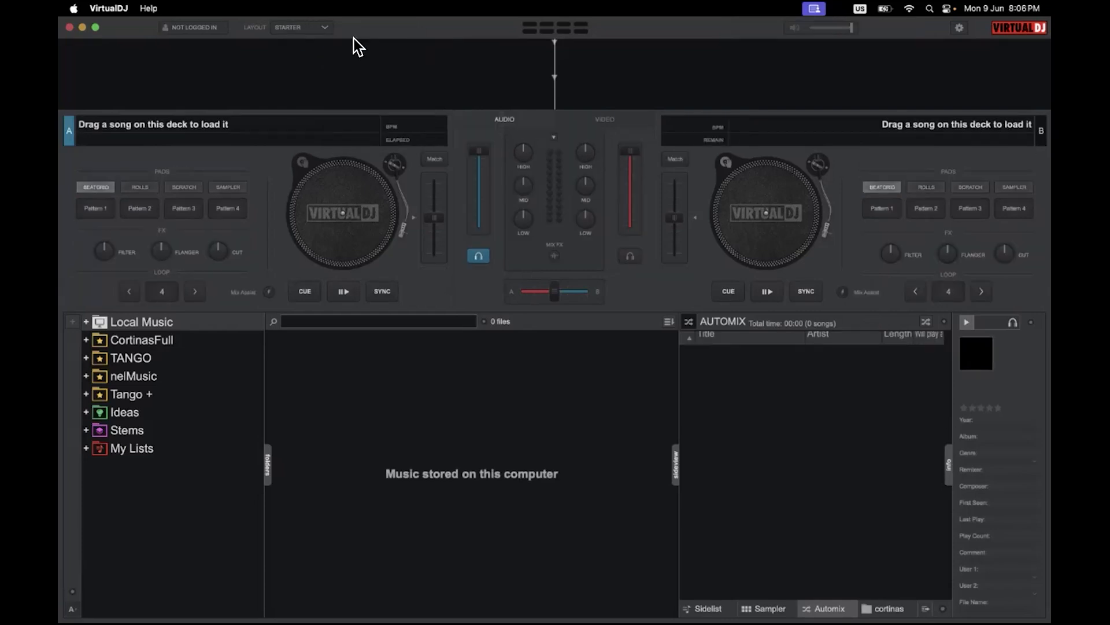
pyautogui.click(324, 28)
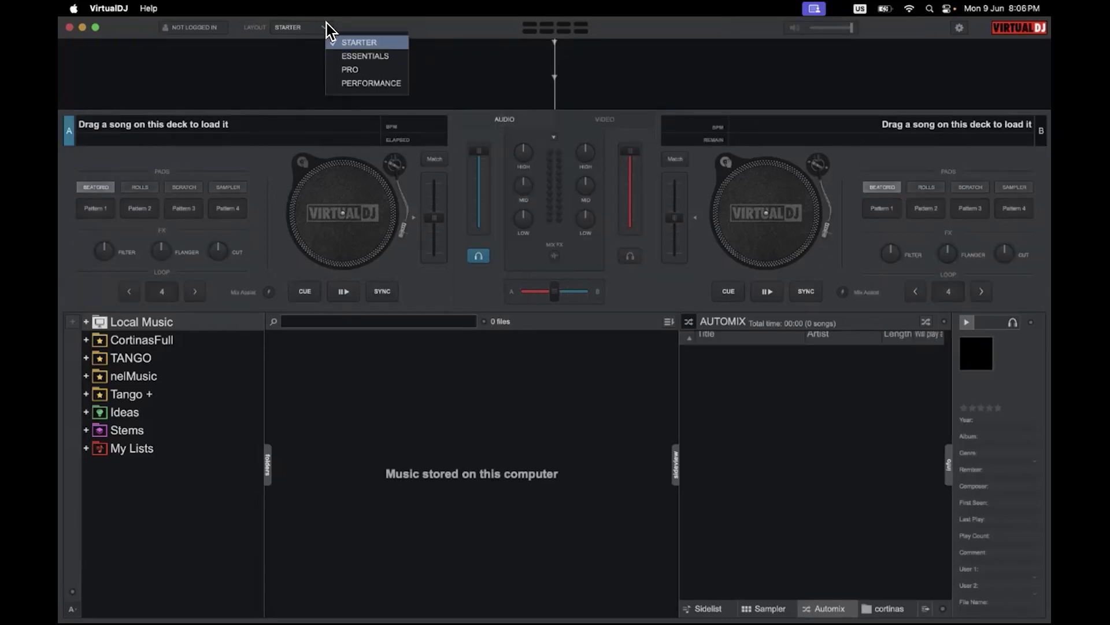
pyautogui.click(327, 25)
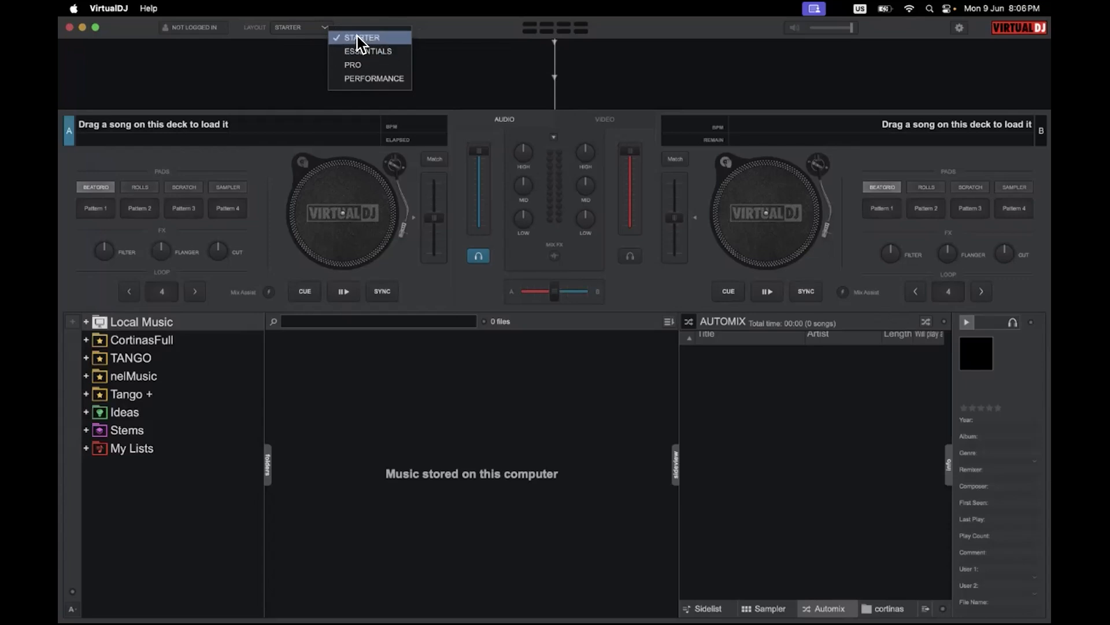
pyautogui.click(349, 64)
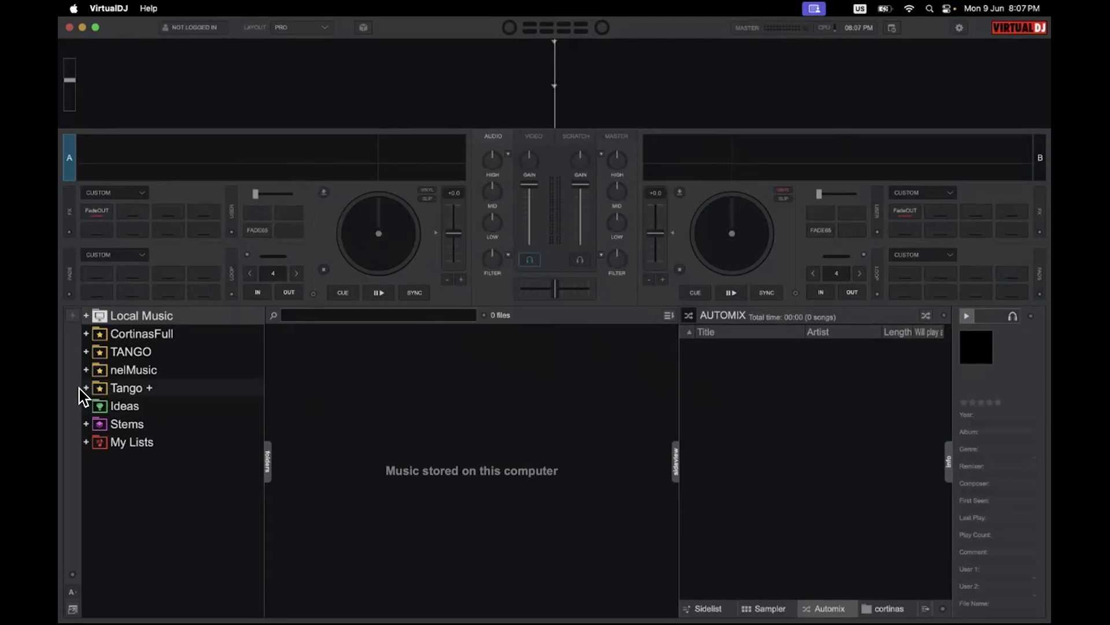
# Step: Load "Que Falta que me Haces" from the Tanda Troilo con Rufino list in My Lists onto deck A, and unload it
pyautogui.click(86, 443)
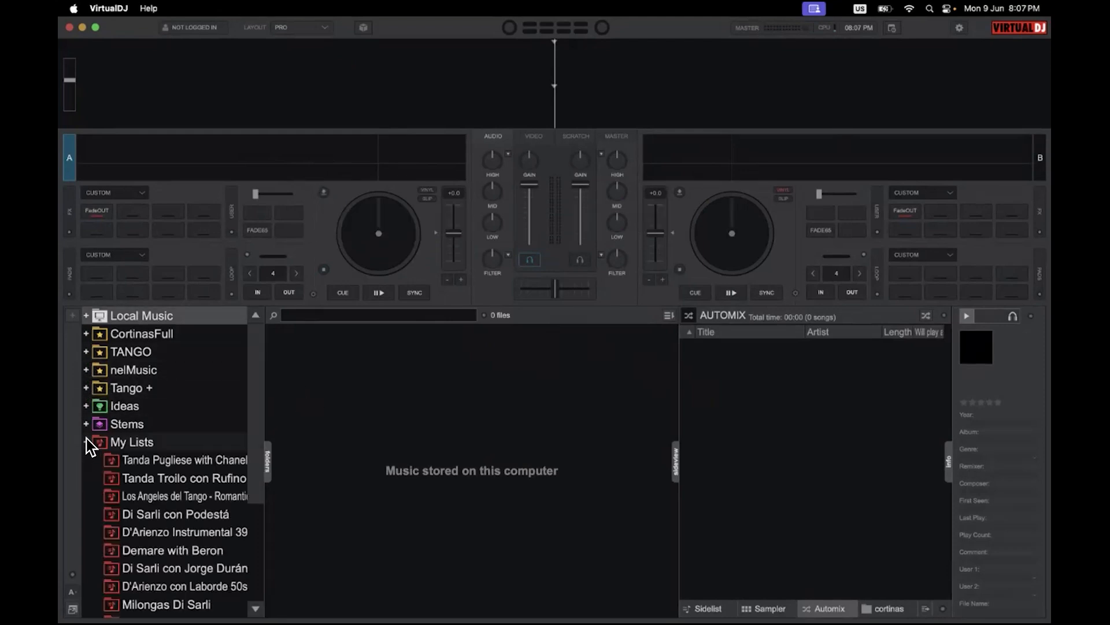
pyautogui.click(171, 479)
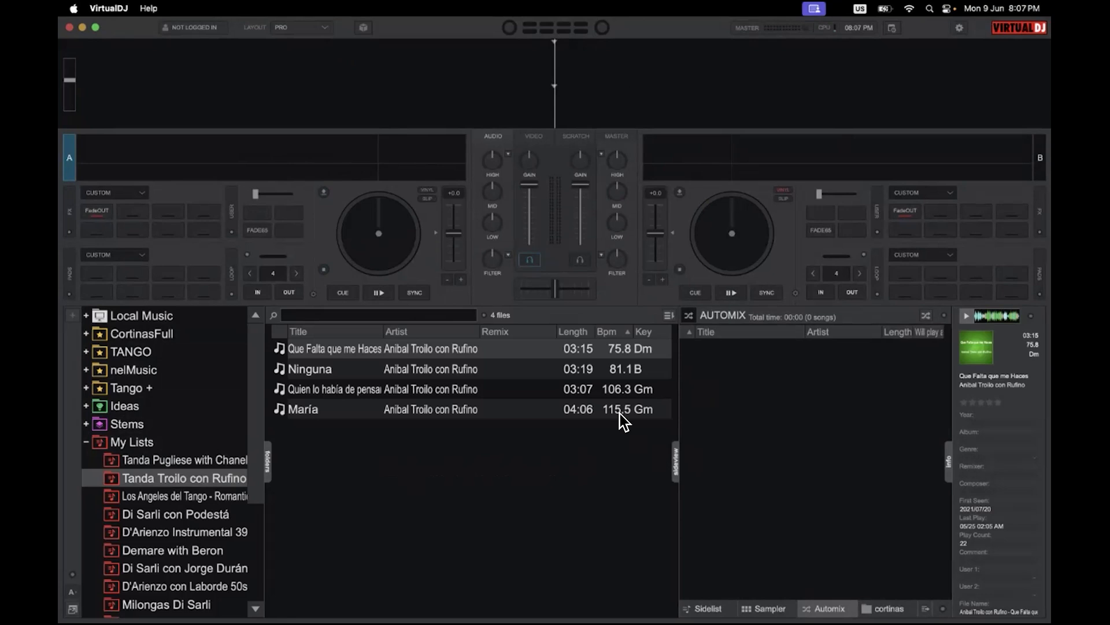
pyautogui.moveTo(362, 350); pyautogui.dragTo(303, 158)
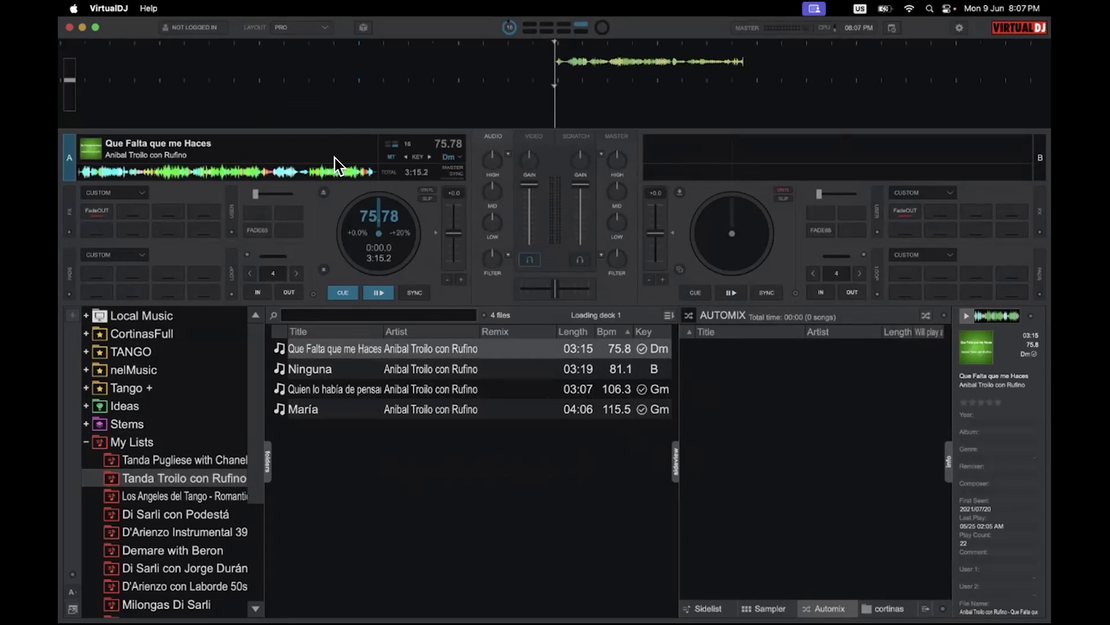
pyautogui.click(322, 192)
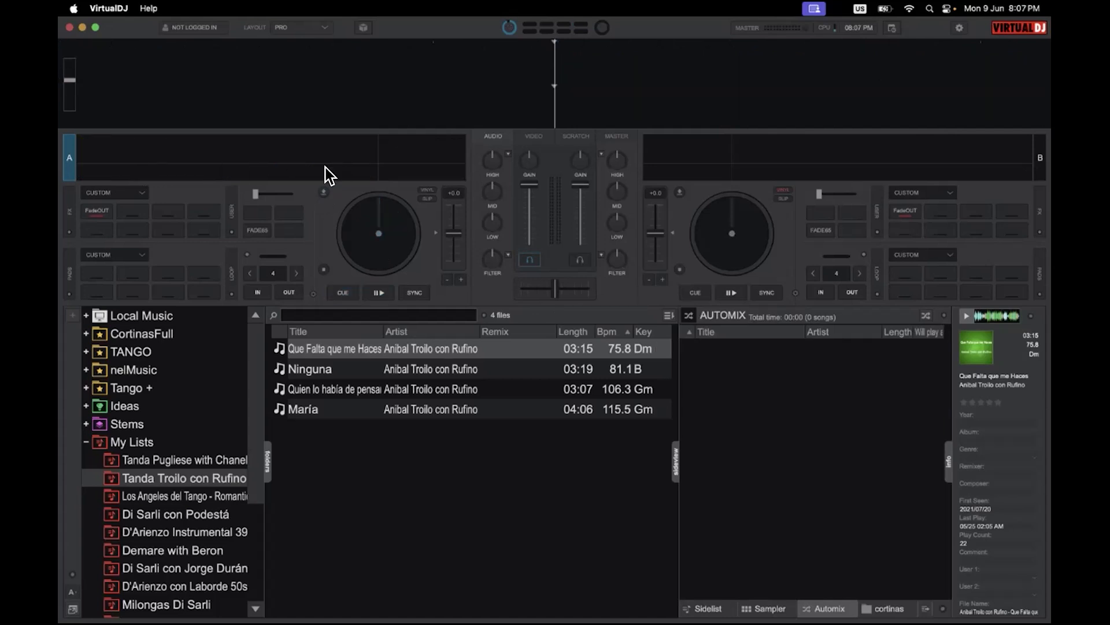
# Step: Switch the layout to Starter for comparison and return to the Pro layout
pyautogui.click(319, 26)
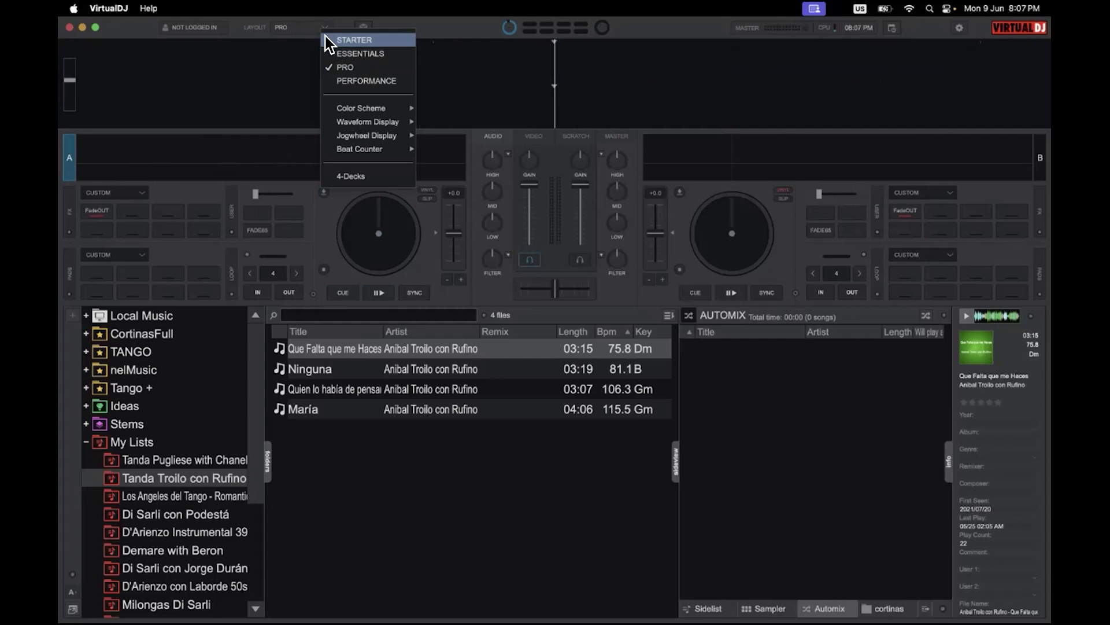
pyautogui.click(344, 40)
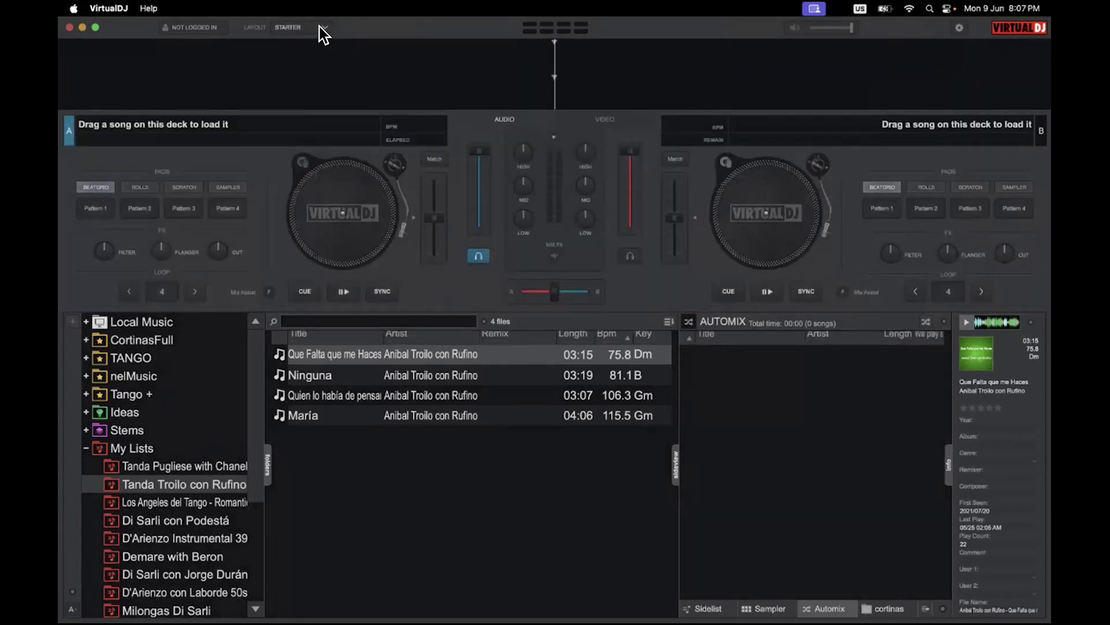
pyautogui.click(322, 27)
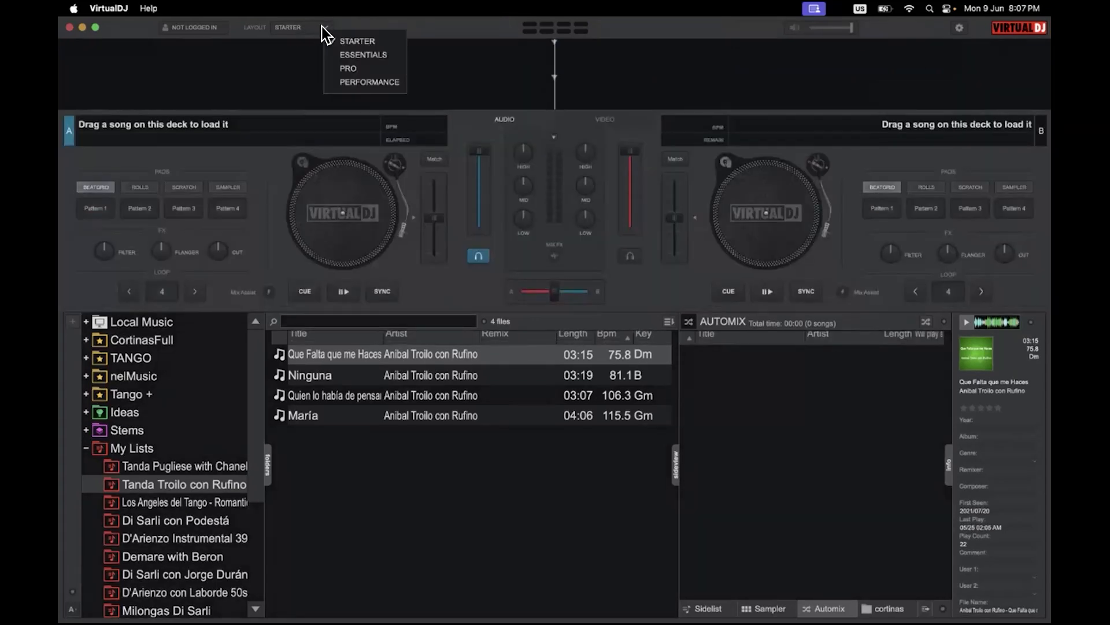
pyautogui.click(335, 67)
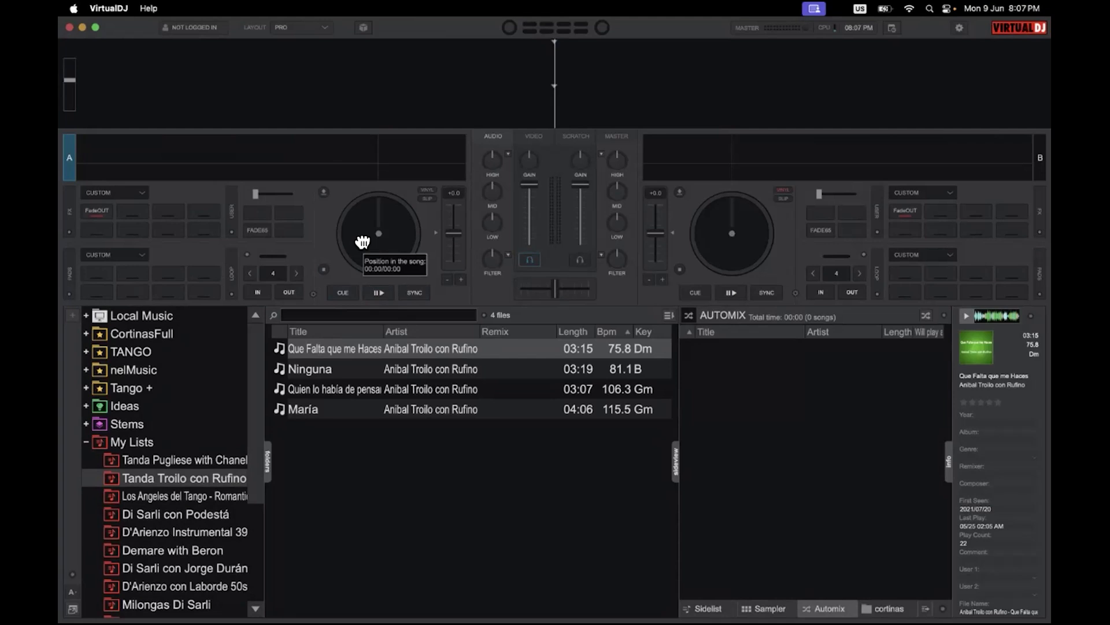
# Step: Load "Que Falta que me Haces" onto deck A, try moving through its waveform, and load "Ninguna" onto deck B
pyautogui.moveTo(362, 348); pyautogui.dragTo(255, 168)
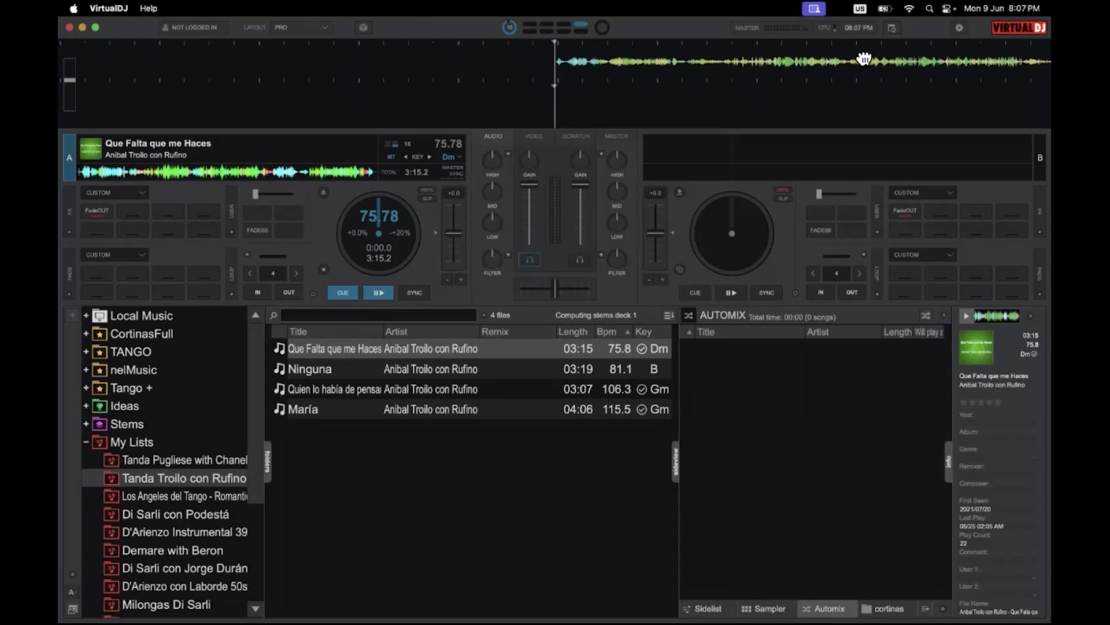
pyautogui.moveTo(831, 62); pyautogui.dragTo(820, 62)
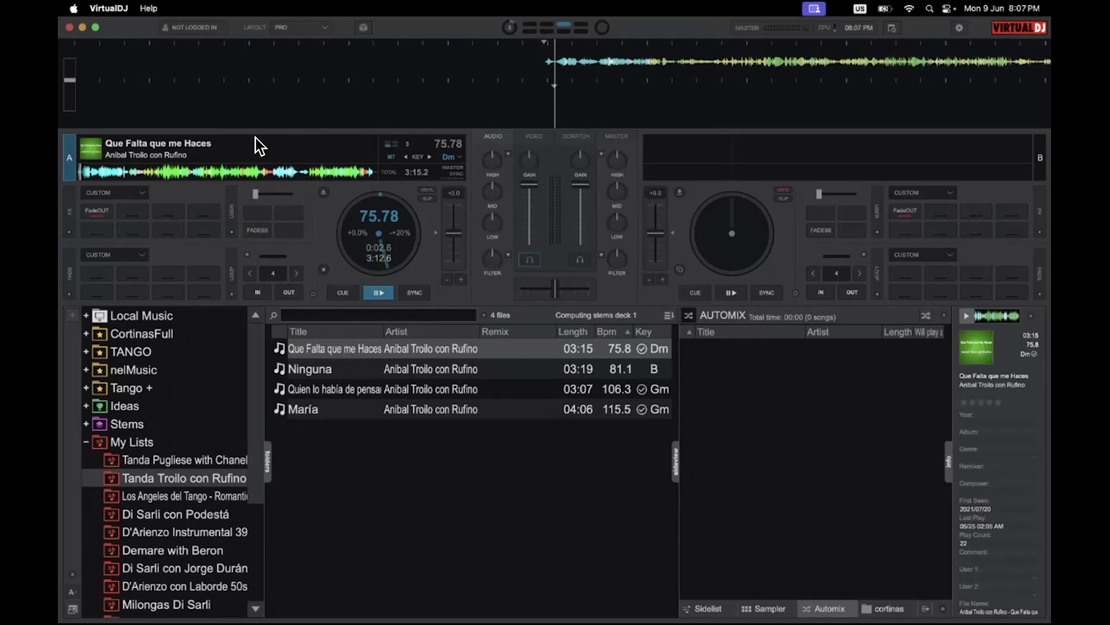
pyautogui.click(322, 269)
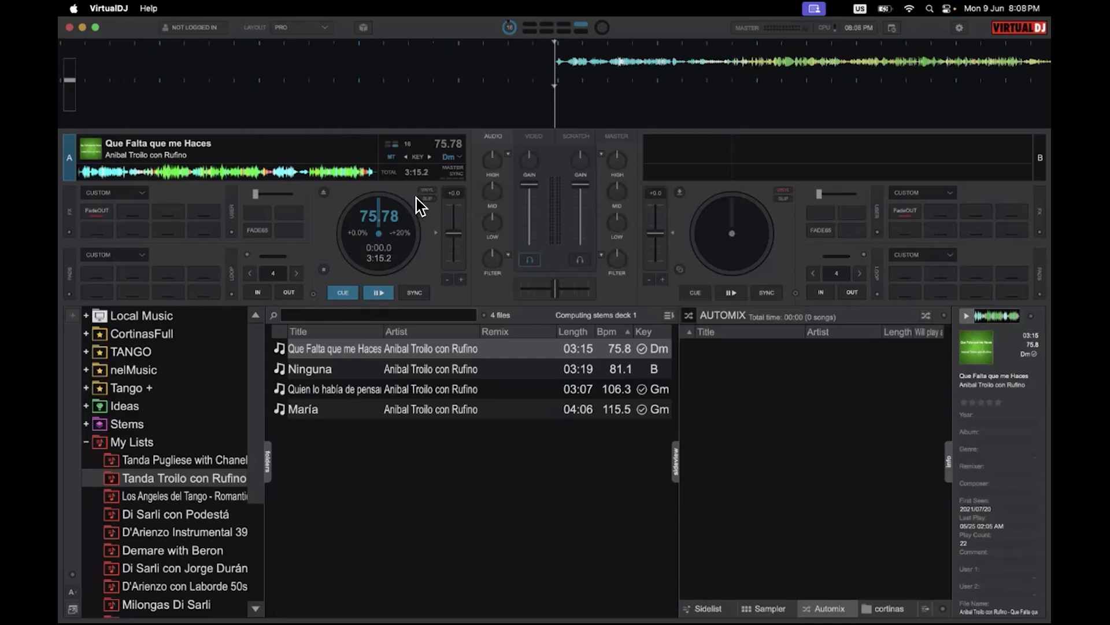
pyautogui.moveTo(332, 375); pyautogui.dragTo(770, 169)
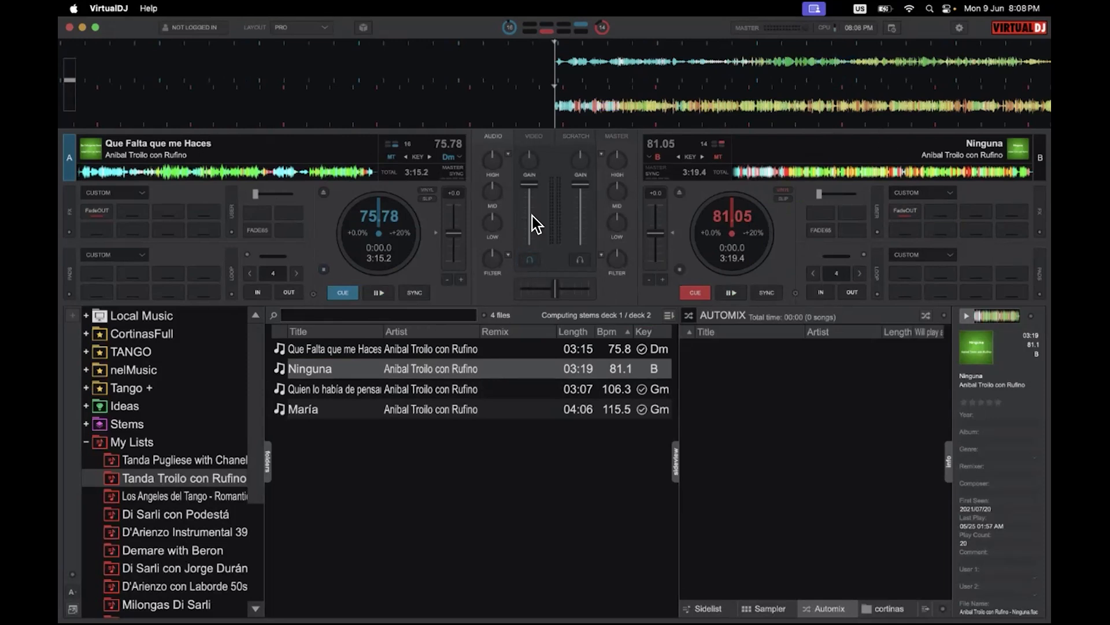
# Step: Lower the volume faders of decks A and B slightly below maximum, keeping both at the same level
pyautogui.moveTo(527, 185); pyautogui.dragTo(531, 188)
pyautogui.click(577, 188)
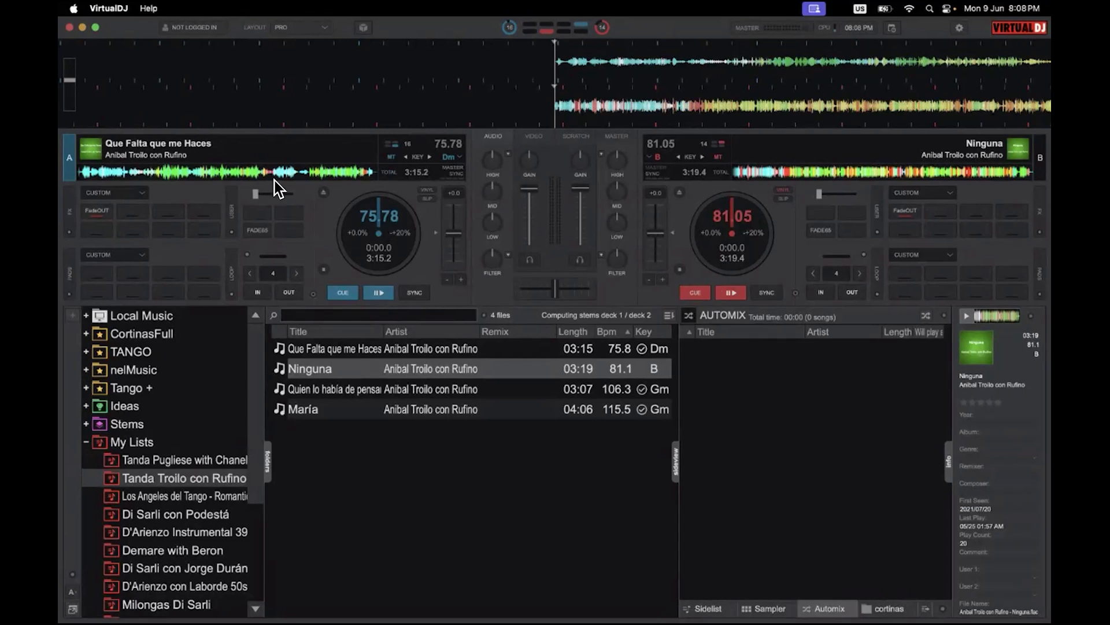
pyautogui.moveTo(524, 190); pyautogui.dragTo(578, 192)
pyautogui.moveTo(527, 158)
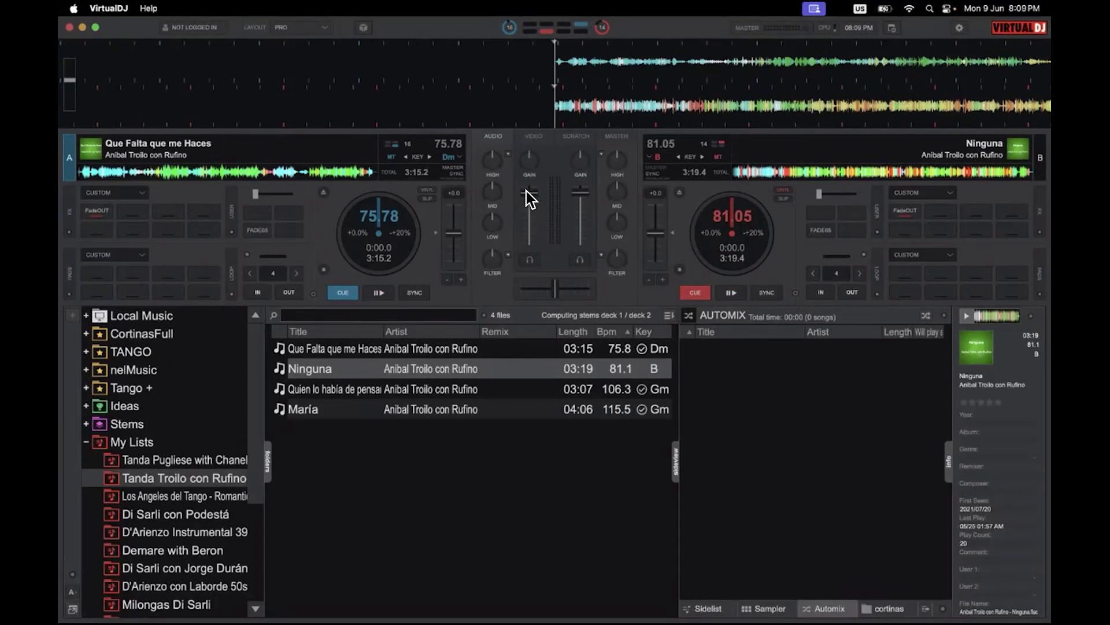
pyautogui.moveTo(526, 192); pyautogui.dragTo(527, 181)
pyautogui.moveTo(528, 185); pyautogui.dragTo(580, 197)
pyautogui.moveTo(583, 195)
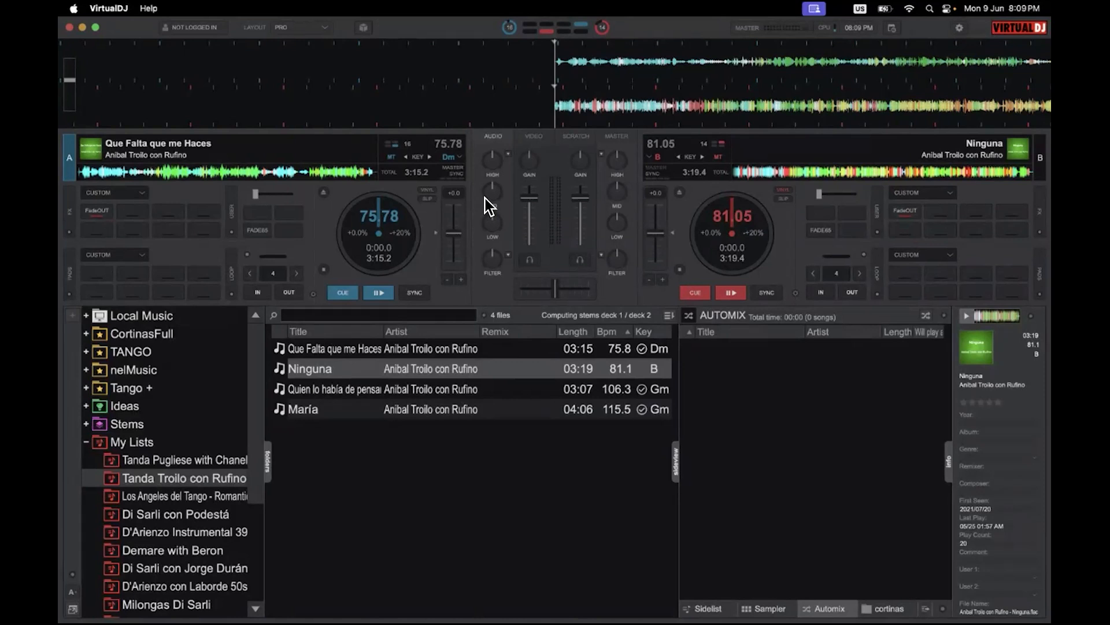
pyautogui.moveTo(491, 159)
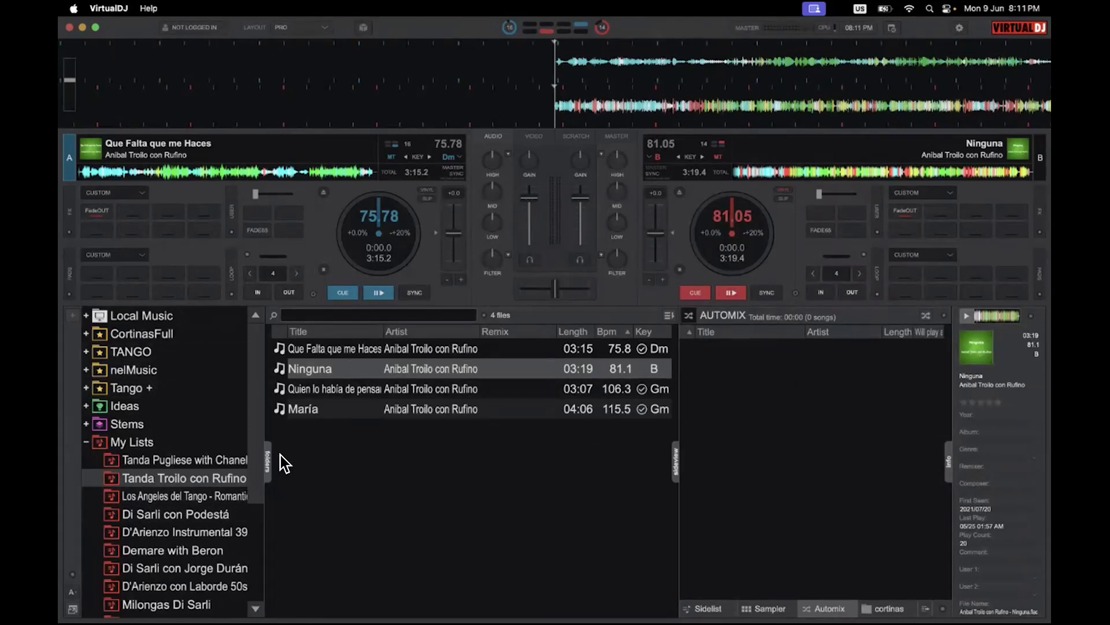
# Step: Hide and restore the sideview and the track info panel beside the file list
pyautogui.click(674, 463)
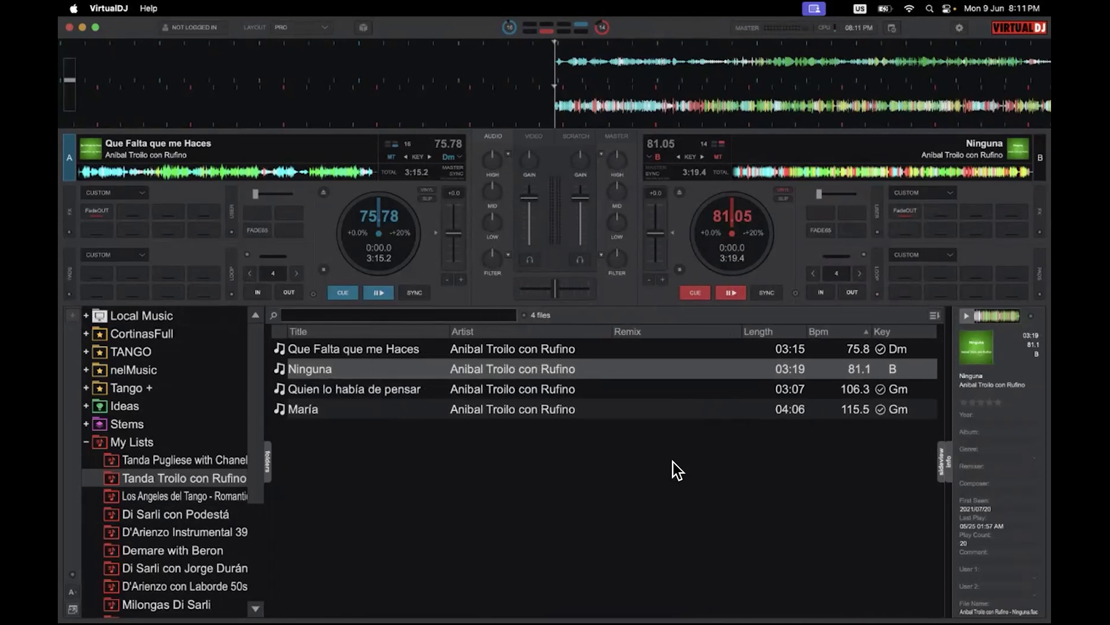
pyautogui.click(936, 456)
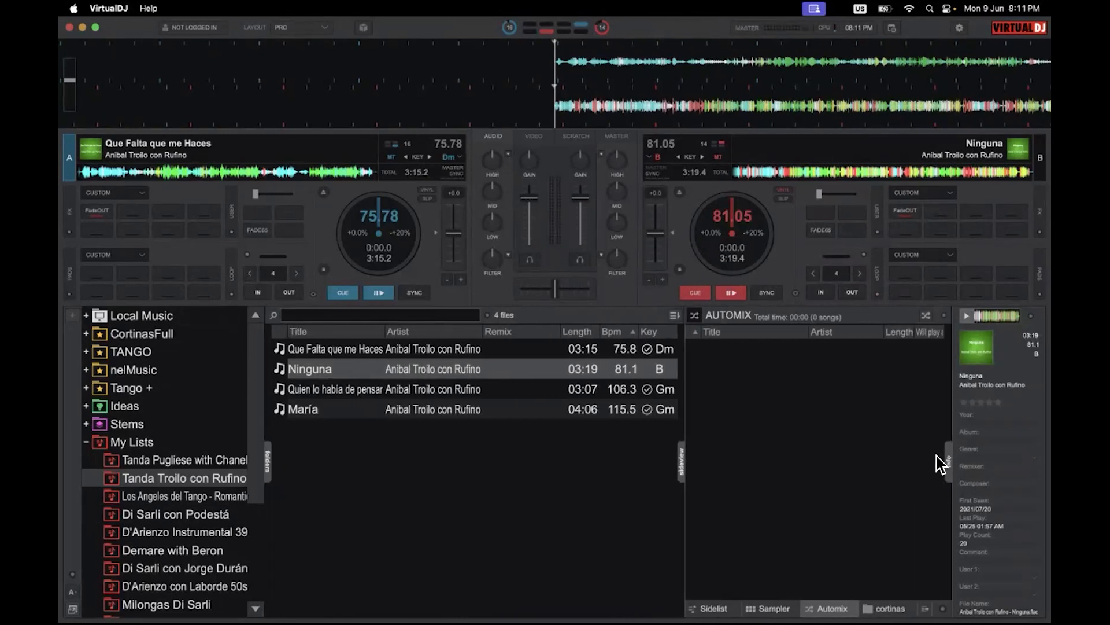
pyautogui.click(944, 458)
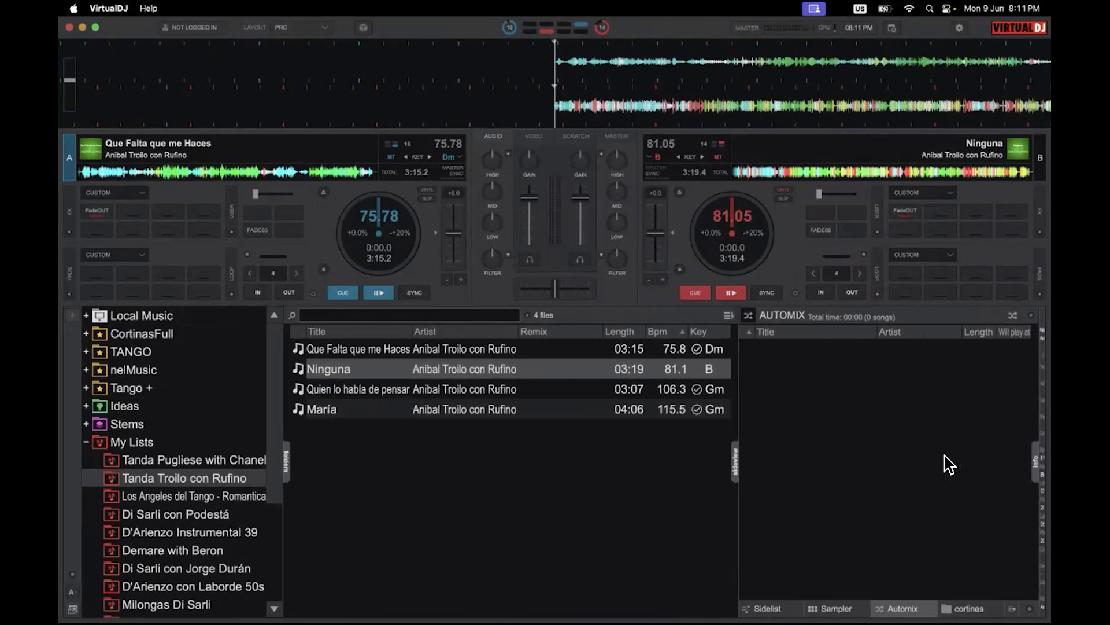
pyautogui.click(1041, 463)
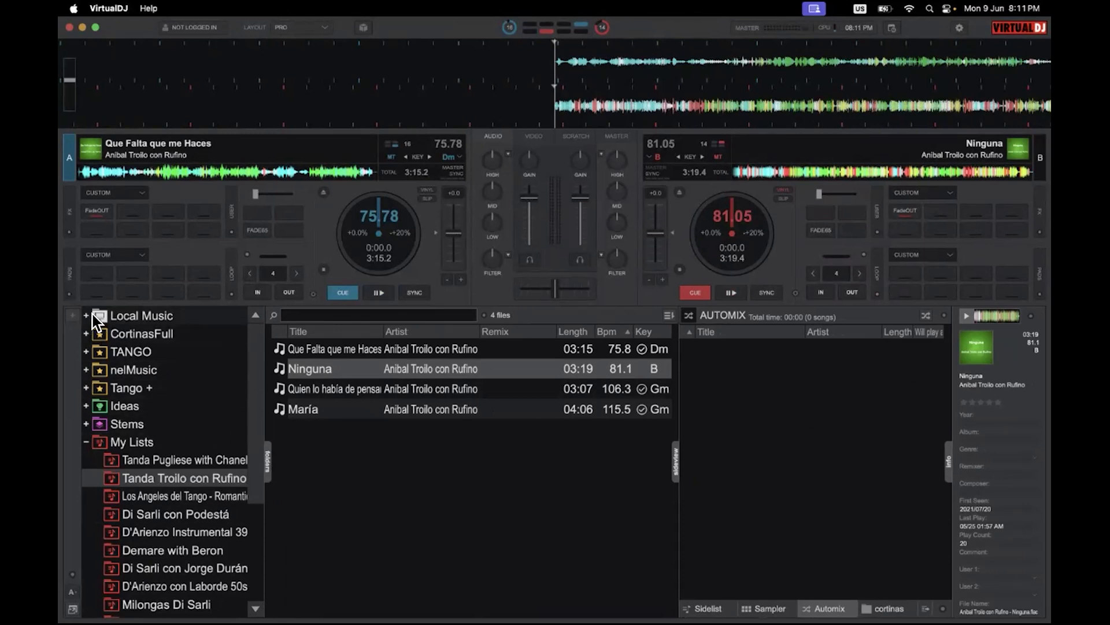
# Step: Collapse the My Lists folder and search the music library for "cumparsita", looking through the matching tracks
pyautogui.click(82, 439)
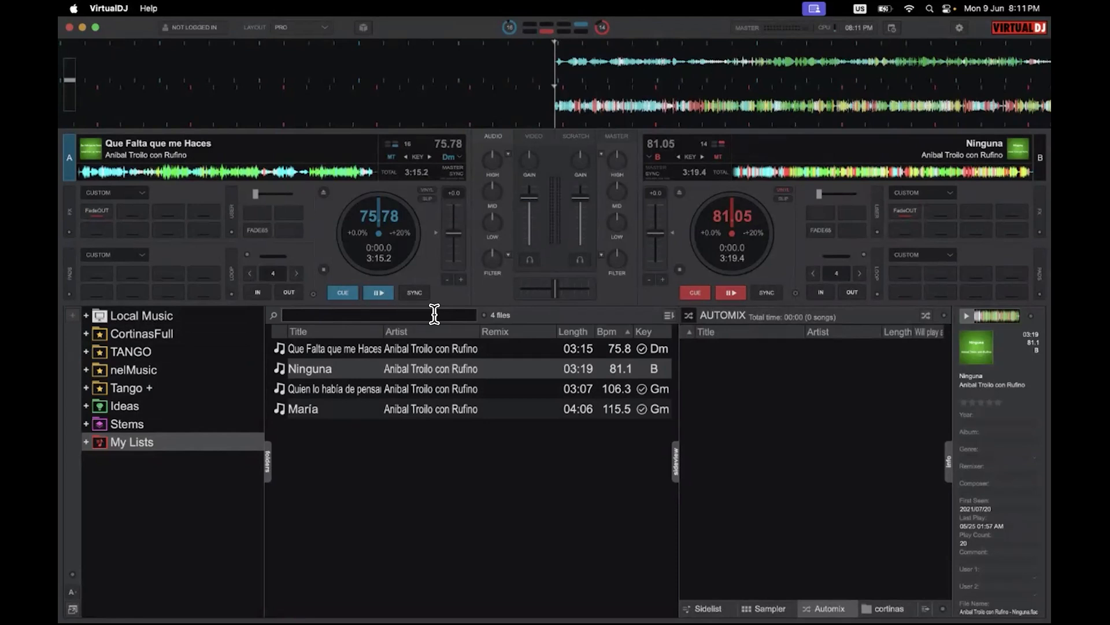
pyautogui.write('cumpar')
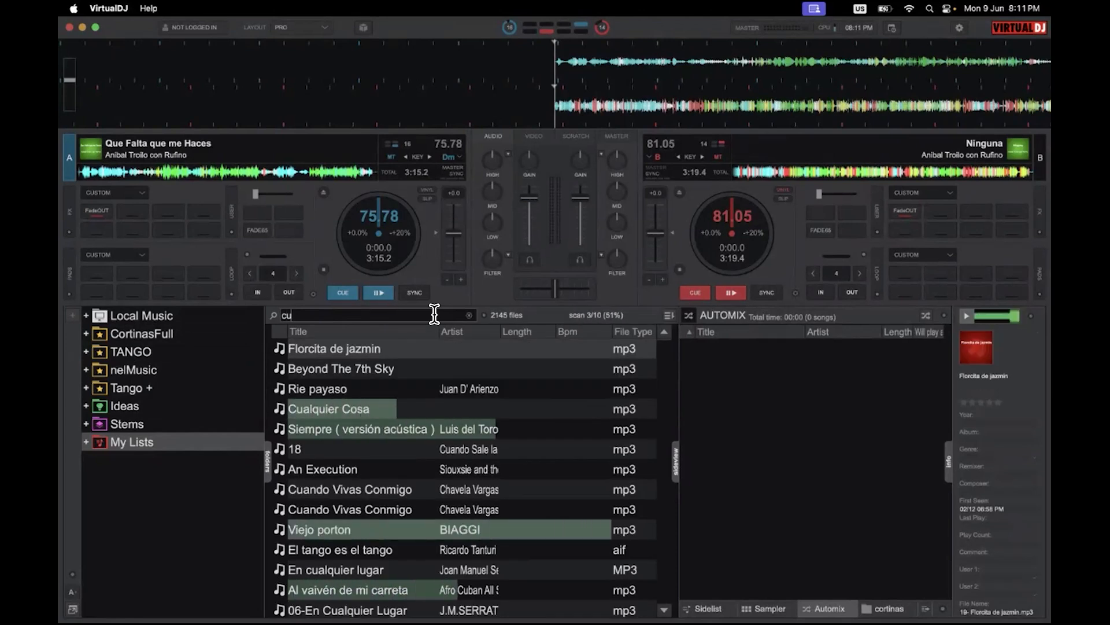
pyautogui.write('sita')
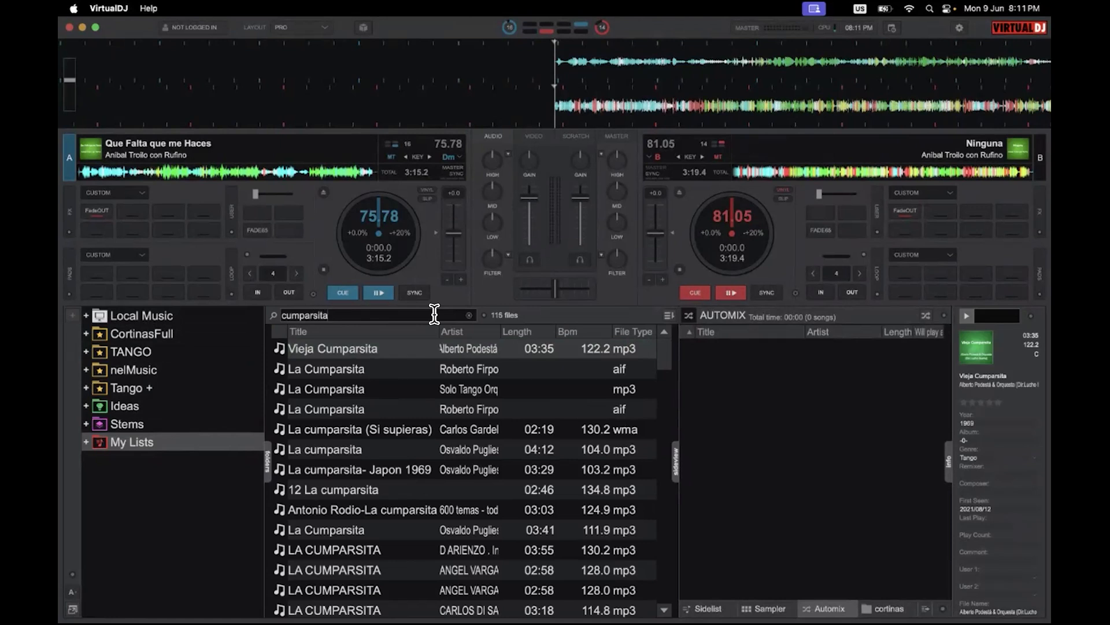
pyautogui.scroll(-10, 432, 366)
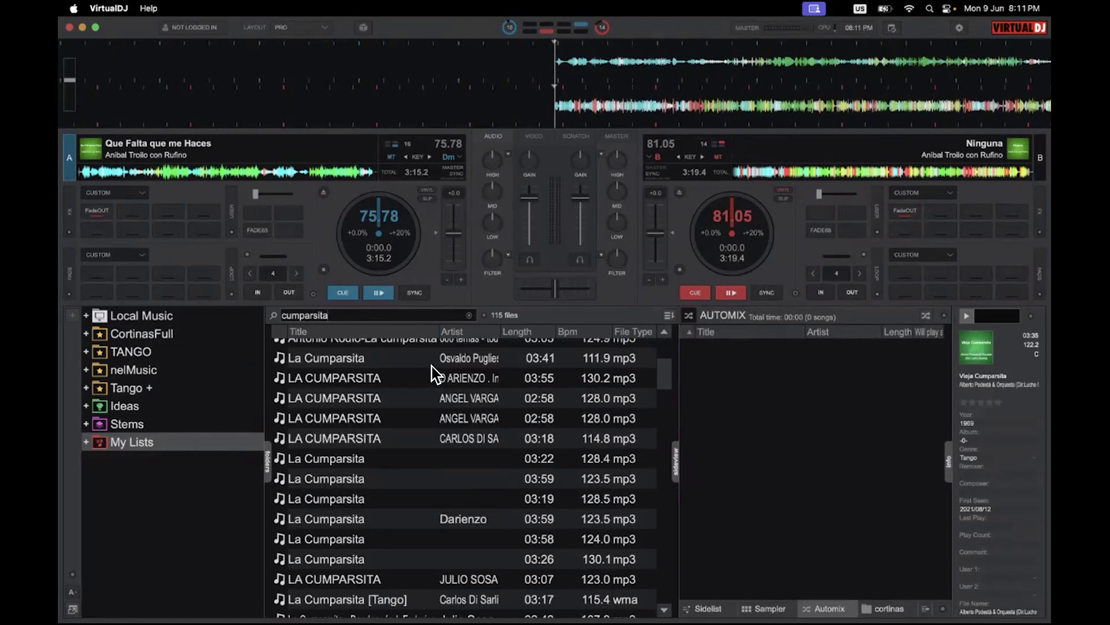
pyautogui.scroll(-10, 432, 366)
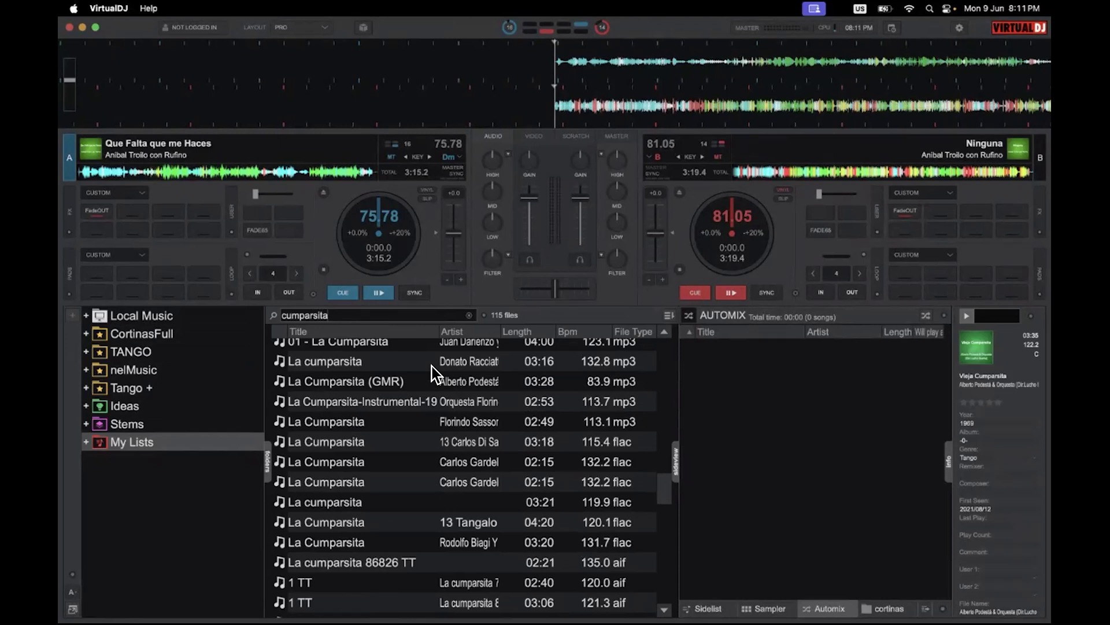
pyautogui.scroll(-10, 429, 397)
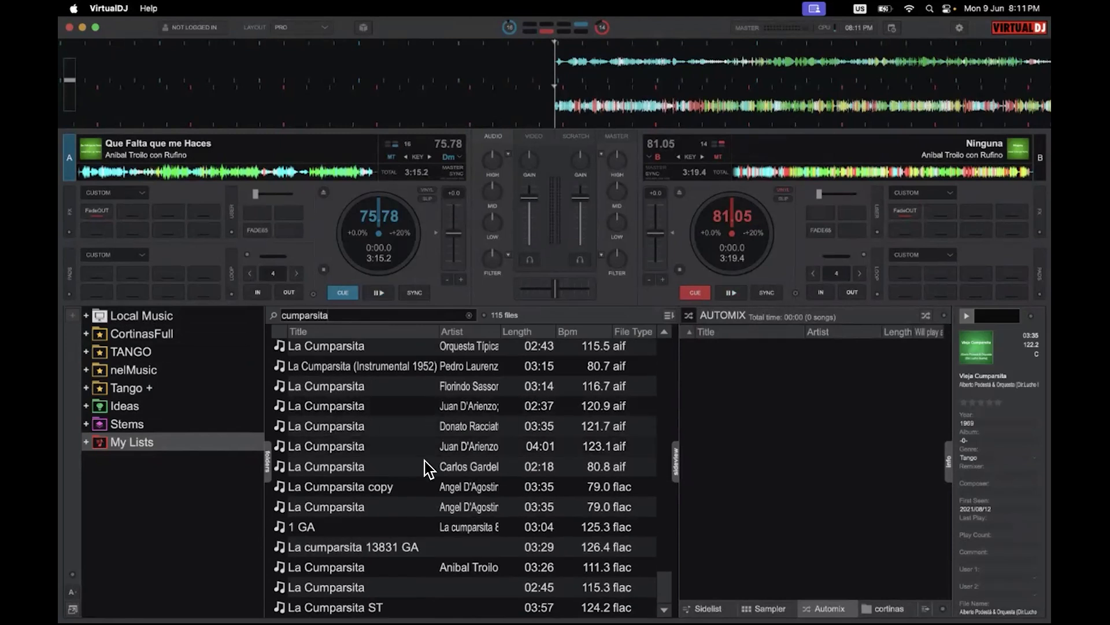
pyautogui.scroll(20, 429, 397)
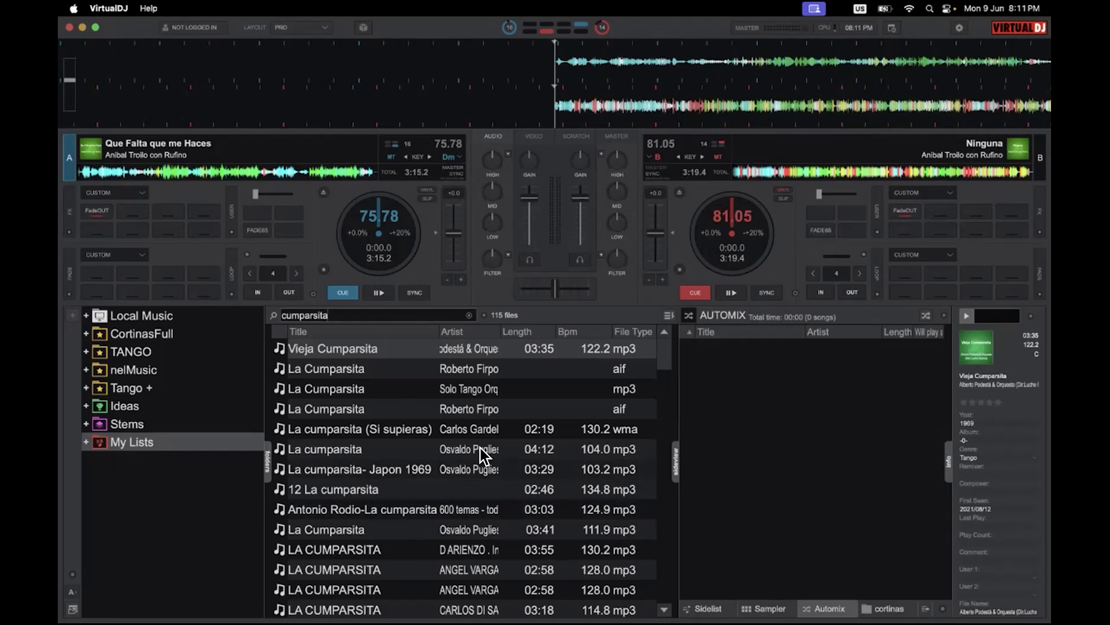
pyautogui.scroll(-10, 478, 454)
pyautogui.scroll(-2, 483, 455)
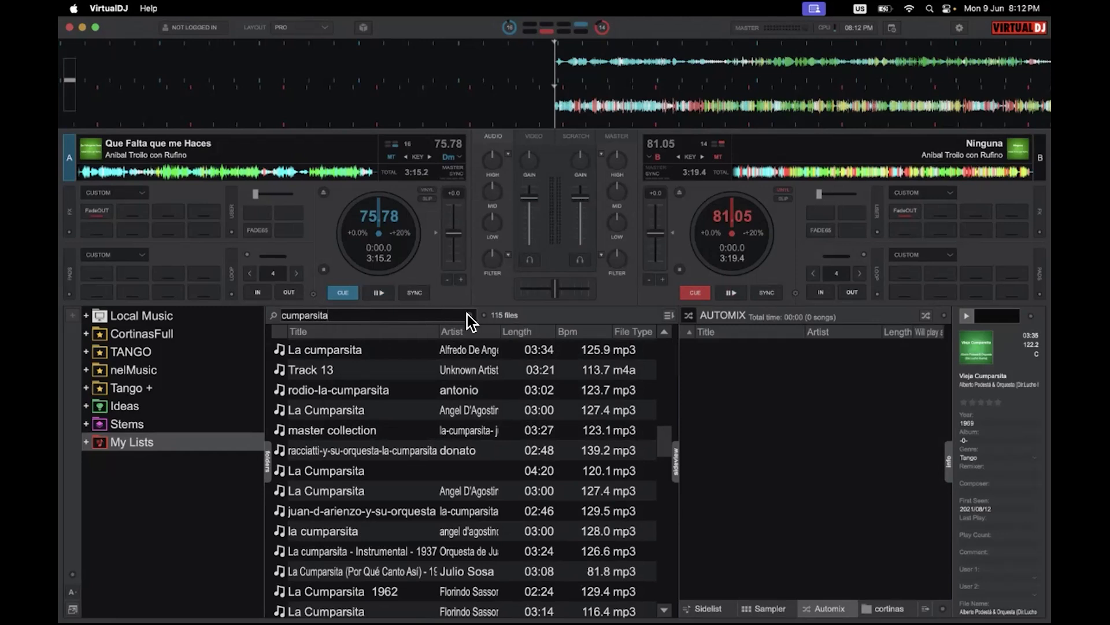
# Step: Search the music library for "el flete" and clear the search
pyautogui.click(394, 317)
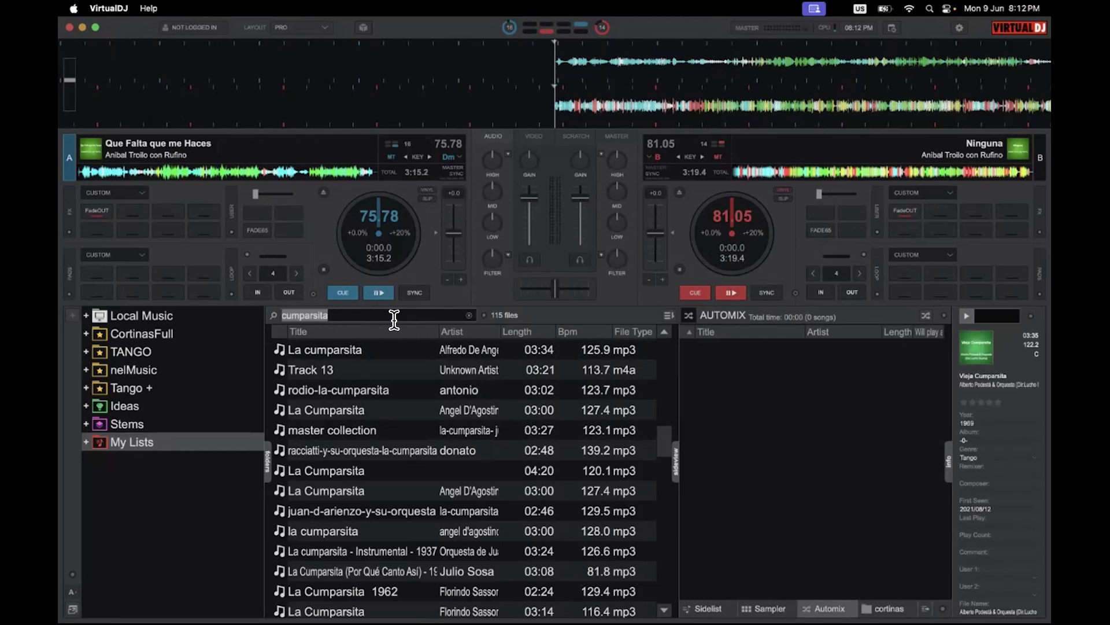
pyautogui.write('el flete')
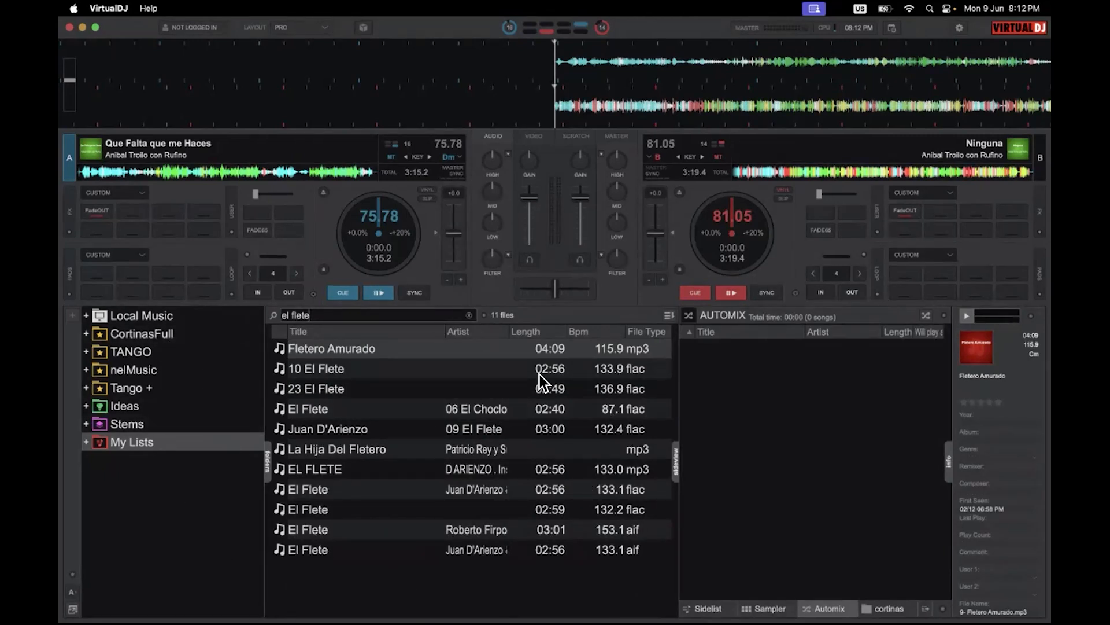
pyautogui.click(468, 314)
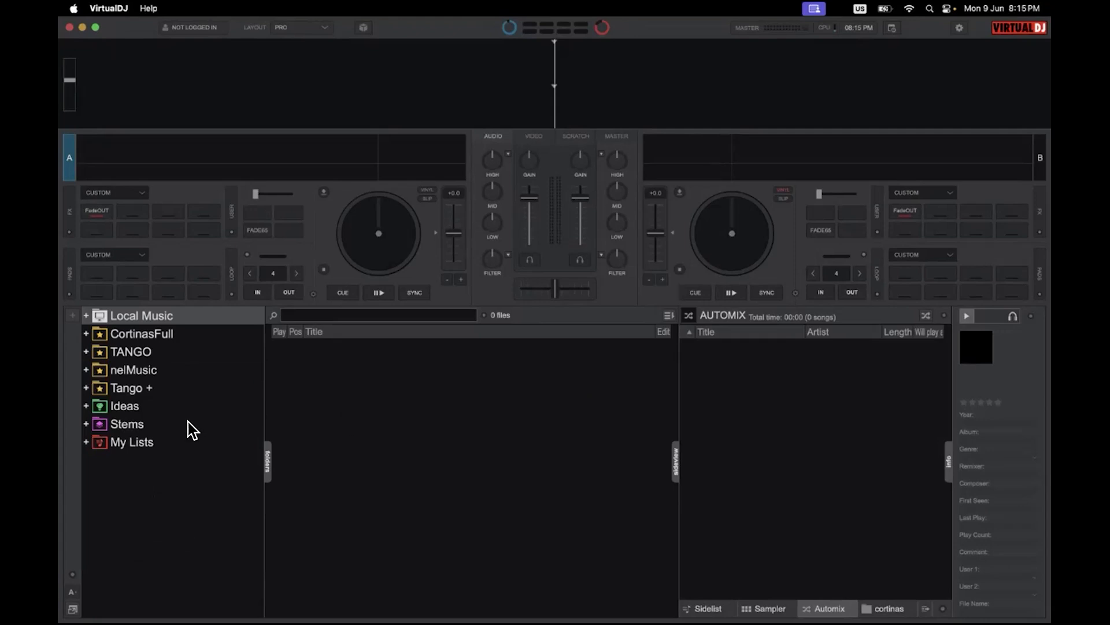
# Step: Create a new list named "Test Tanda List" in My Lists
pyautogui.click(186, 443)
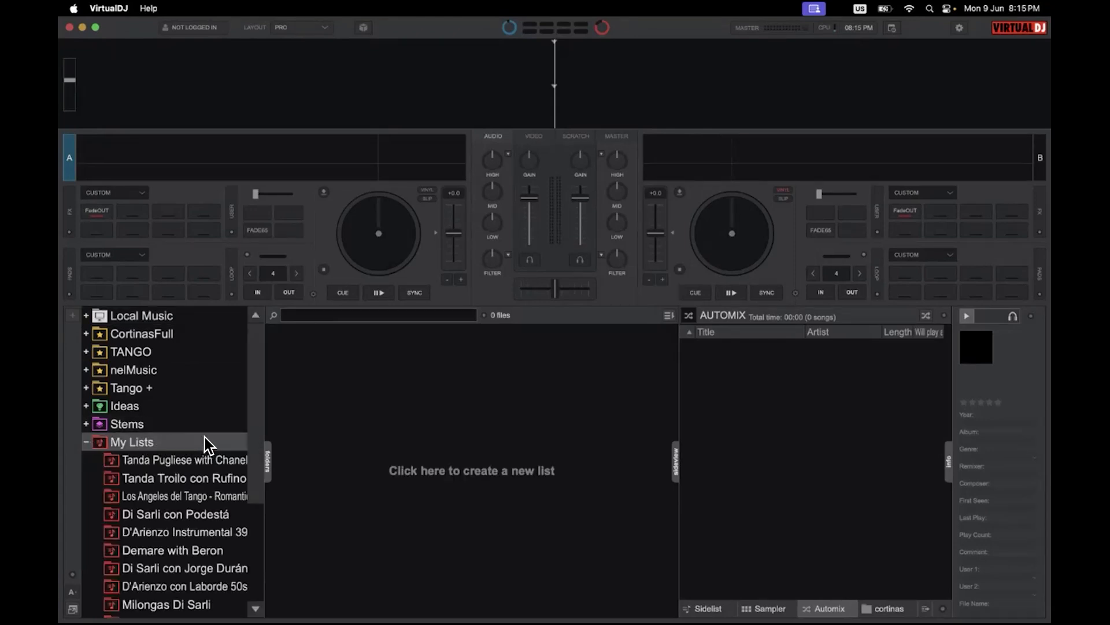
pyautogui.click(86, 443)
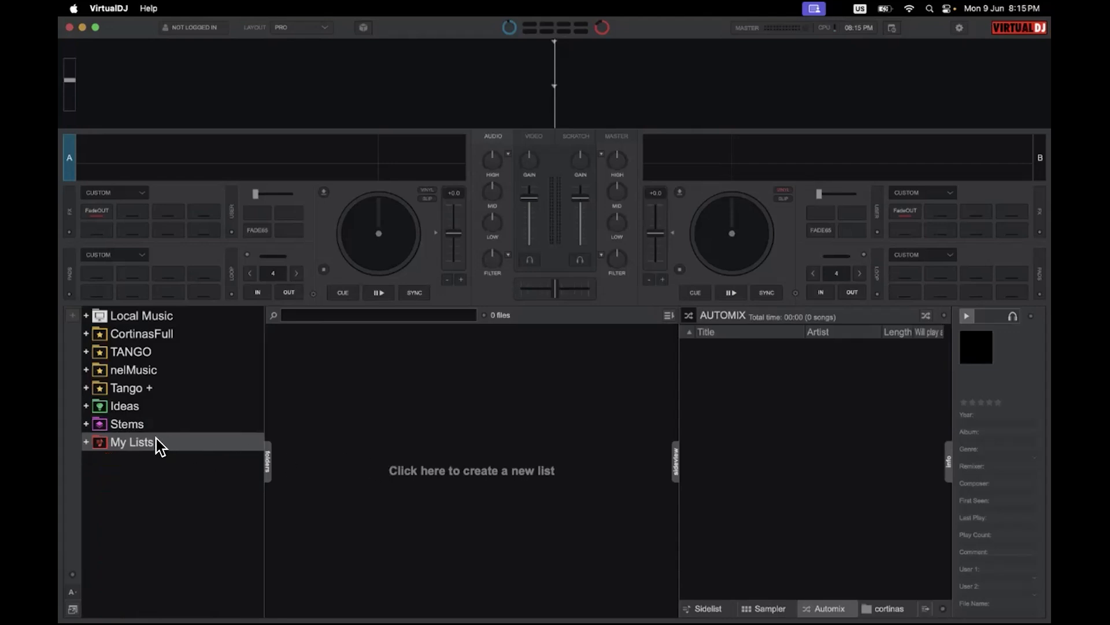
pyautogui.click(473, 469)
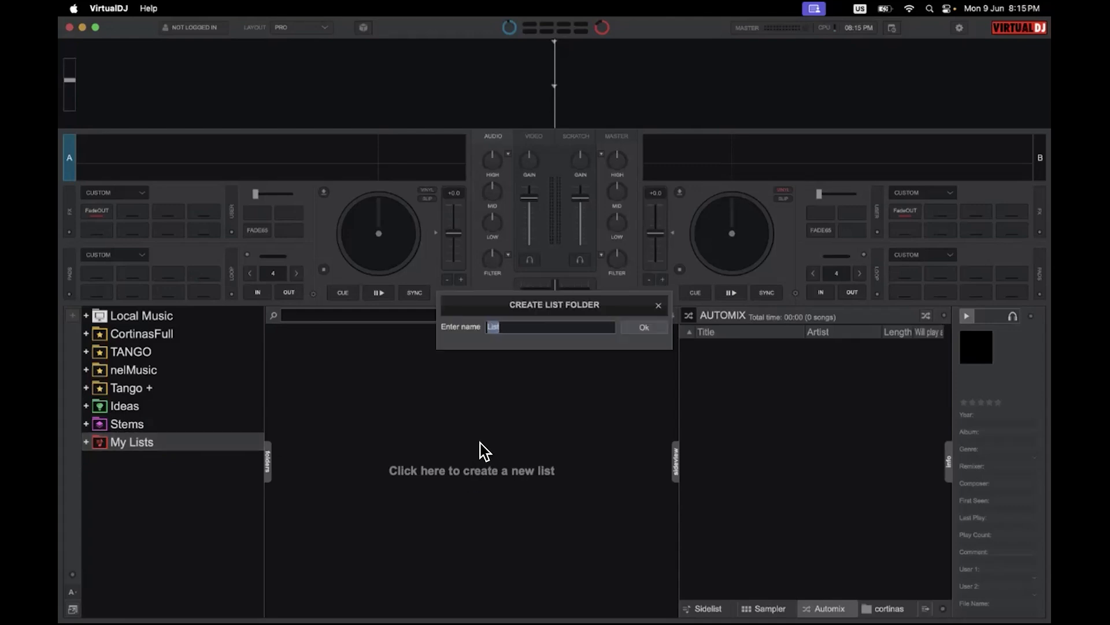
pyautogui.write('Test Tanda List')
pyautogui.click(644, 328)
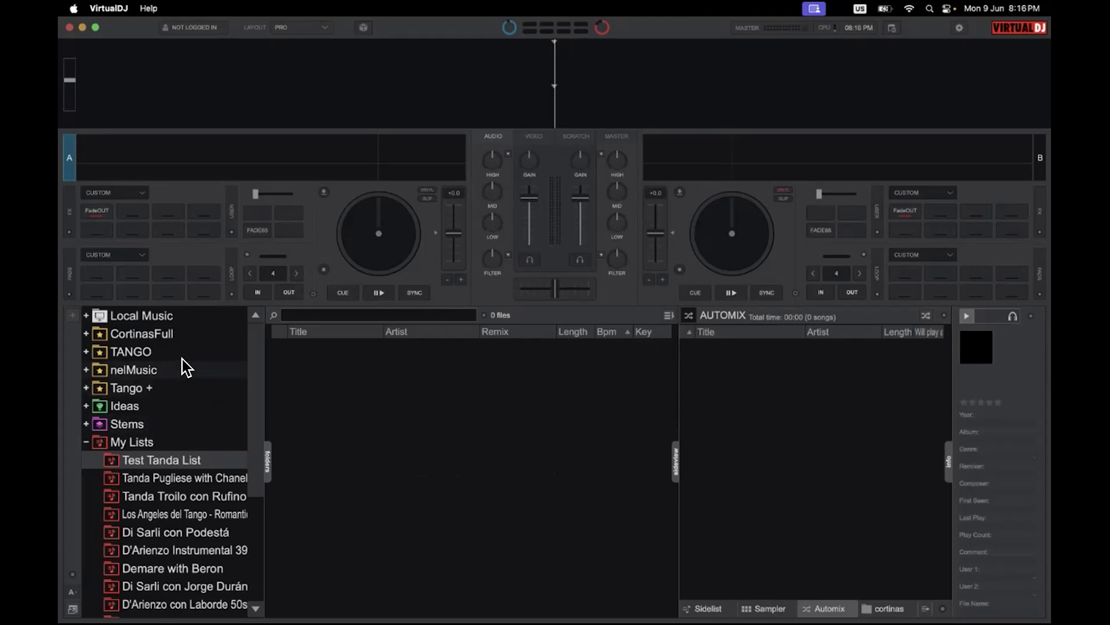
# Step: Show the tracks of the Milonguero Viejo folder in TANGO > Carlos DI SARLI > CDS and collapse the TANGO folder
pyautogui.click(82, 351)
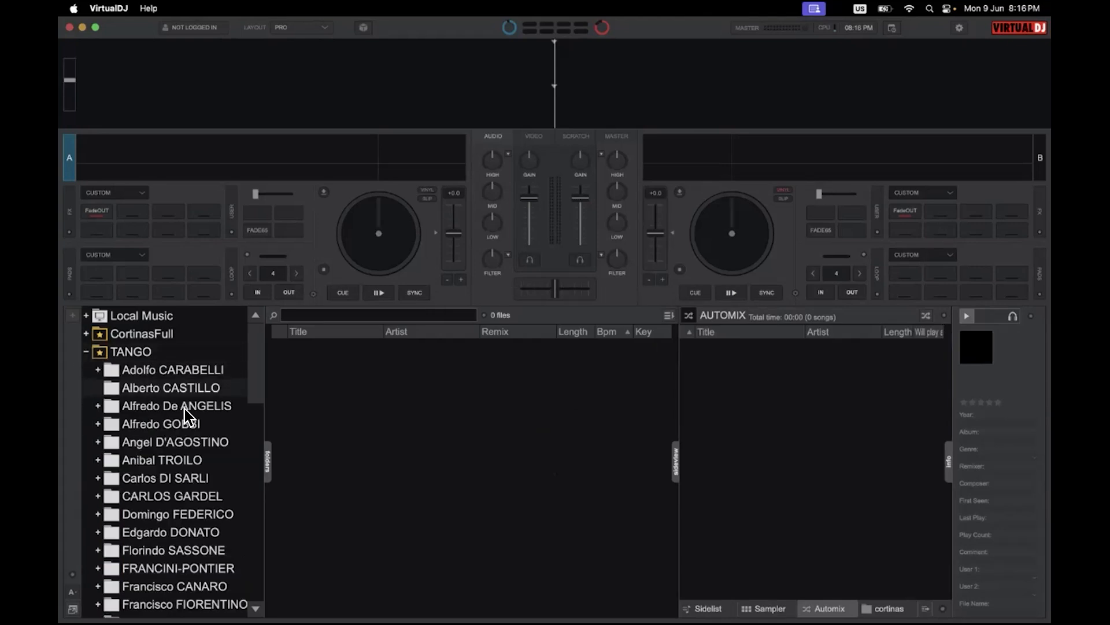
pyautogui.click(97, 478)
pyautogui.scroll(-1, 109, 485)
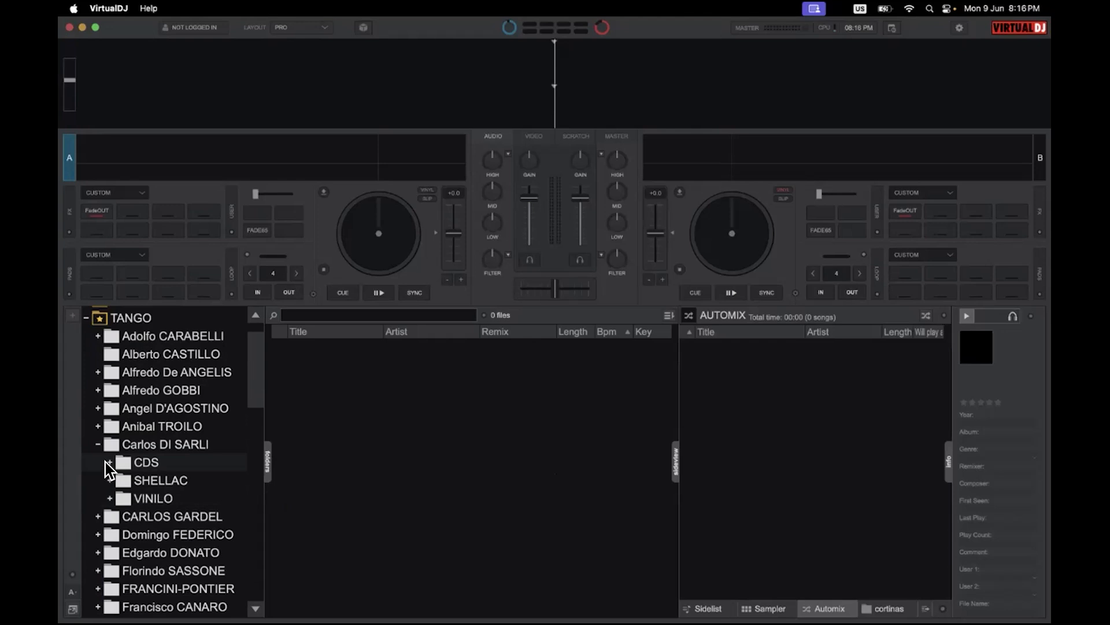
pyautogui.click(109, 462)
pyautogui.scroll(-2, 166, 478)
pyautogui.click(196, 515)
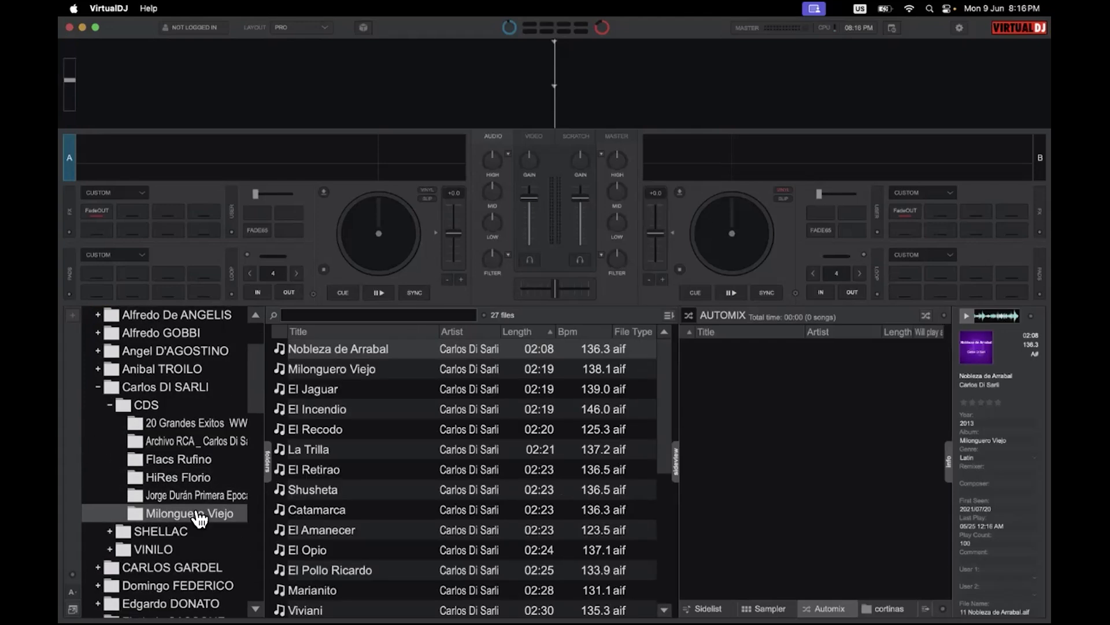
pyautogui.scroll(-2, 449, 528)
pyautogui.scroll(2, 204, 486)
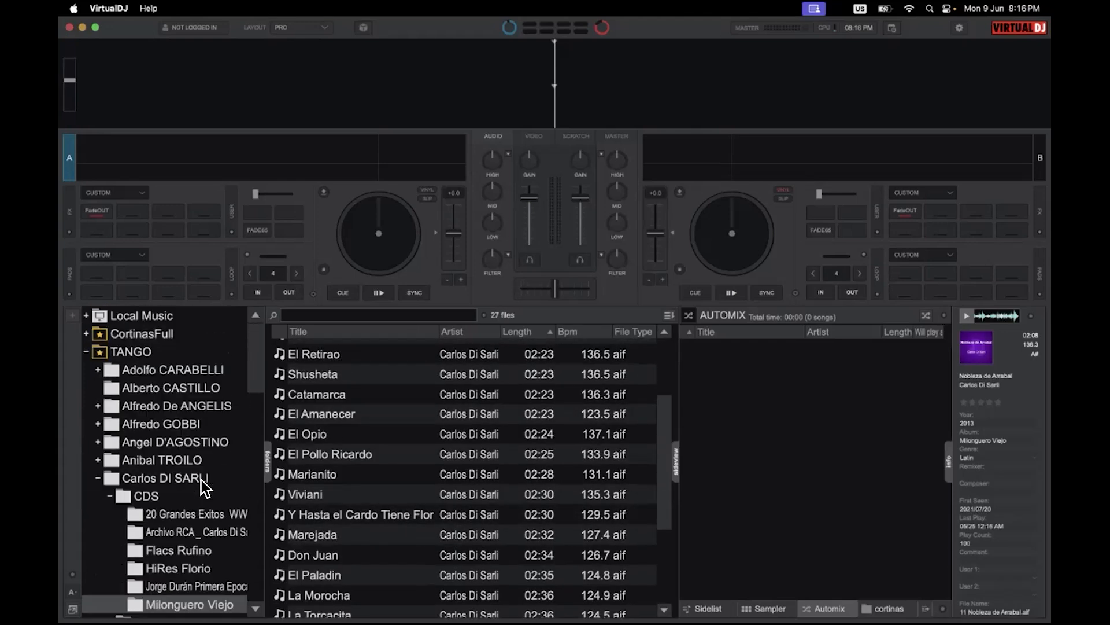
pyautogui.scroll(-8, 204, 485)
pyautogui.scroll(8, 205, 416)
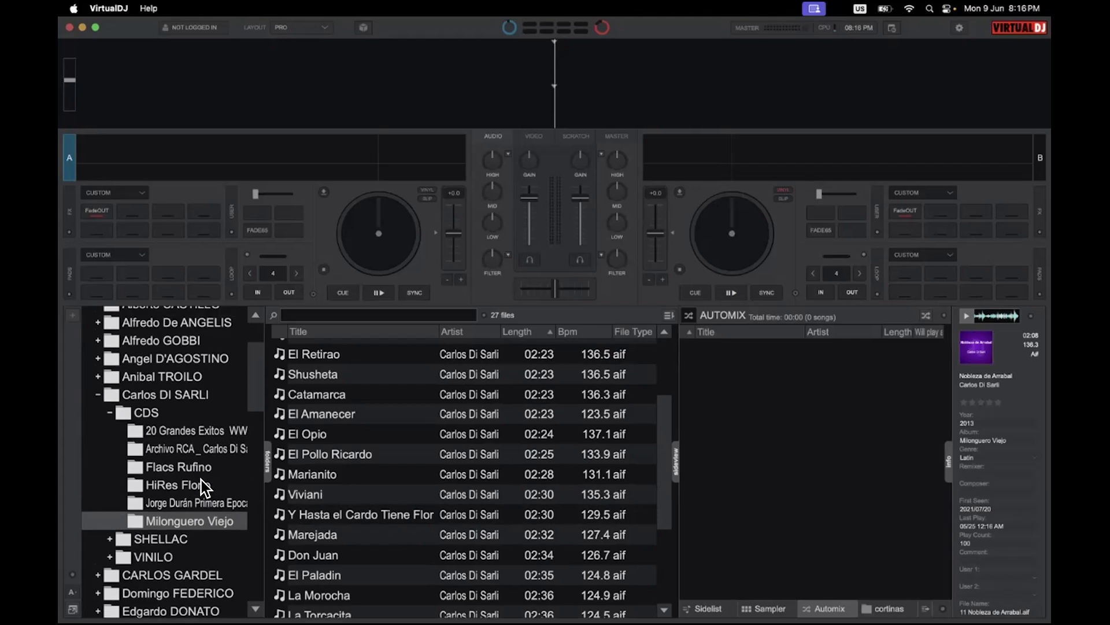
pyautogui.click(85, 351)
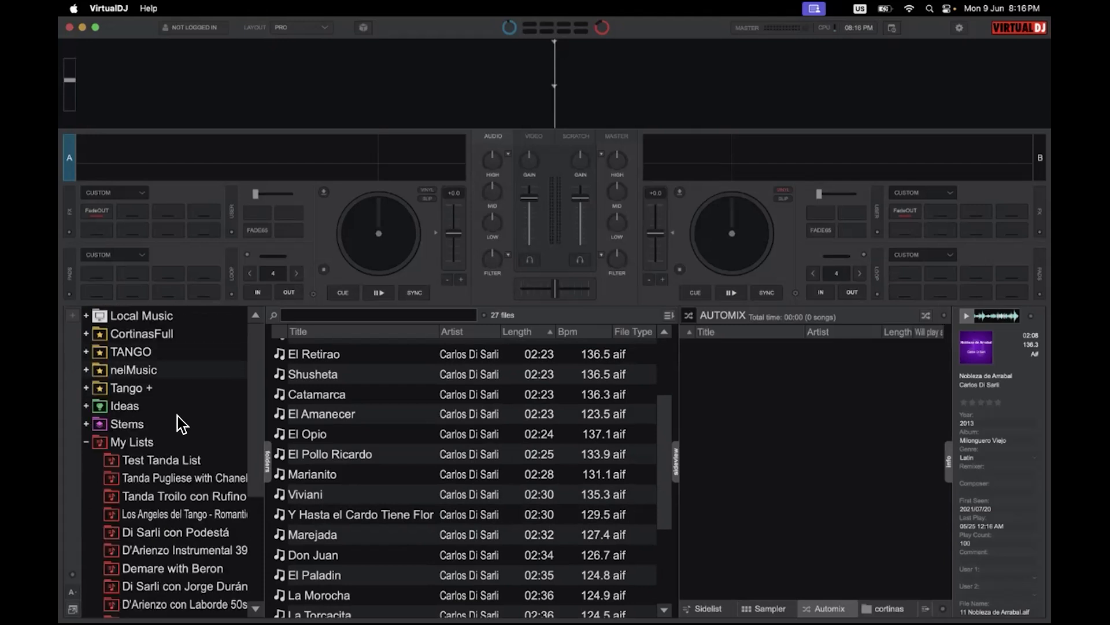
# Step: Add the four Di Sarli tracks Catamarca, Shusheta, El Retirao and La Trilla to Test Tanda List and show that list
pyautogui.click(327, 399)
pyautogui.keyDown('shift'); pyautogui.click(318, 356); pyautogui.keyUp('shift')
pyautogui.scroll(1, 318, 354)
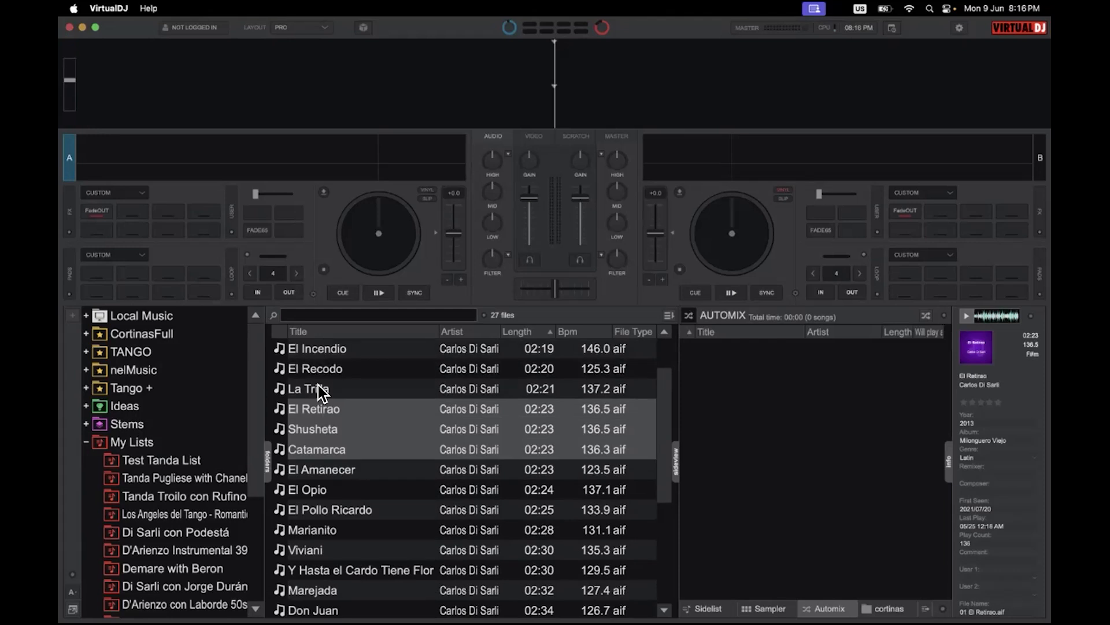
pyautogui.keyDown('shift'); pyautogui.click(318, 387); pyautogui.keyUp('shift')
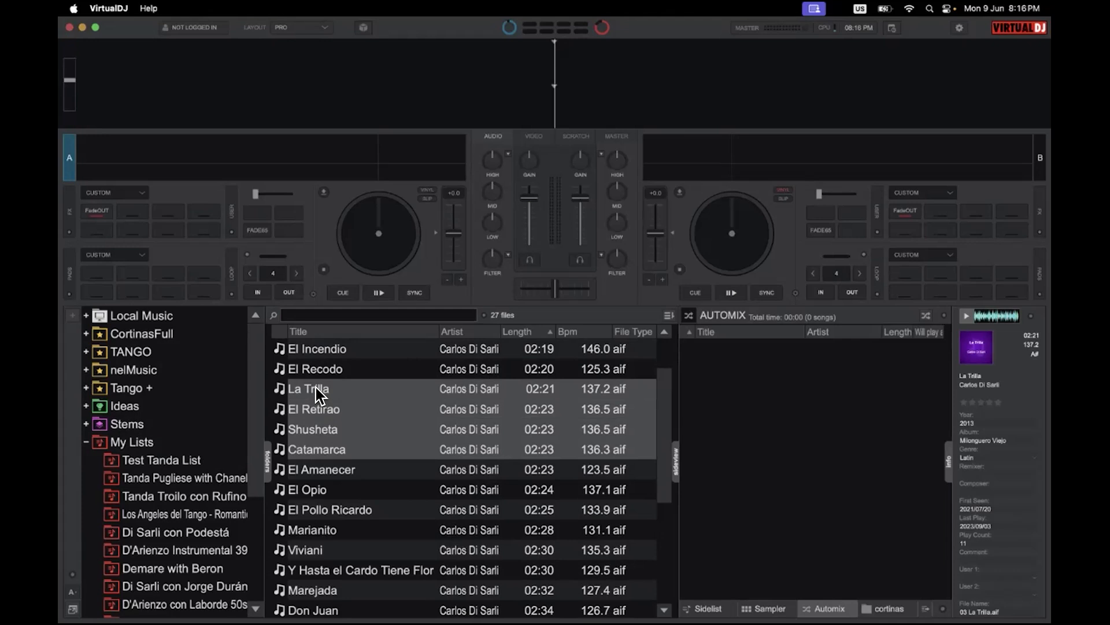
pyautogui.moveTo(322, 396); pyautogui.dragTo(167, 462)
pyautogui.click(167, 462)
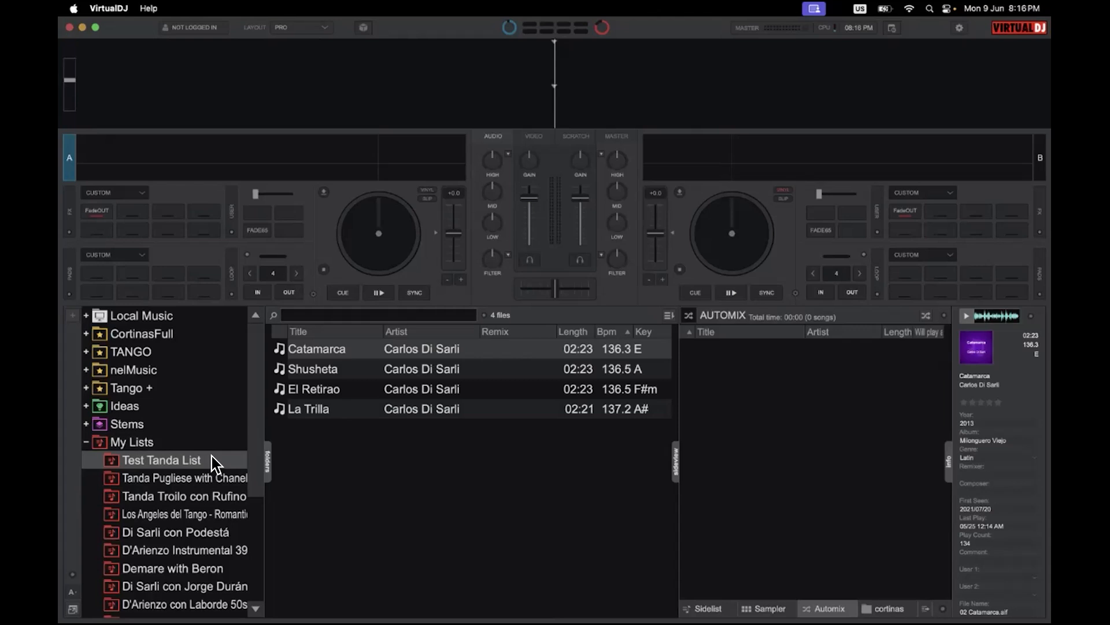
# Step: Open the Nov2111 list in My Lists and look through how its tandas and cortinas are ordered
pyautogui.scroll(-9, 214, 462)
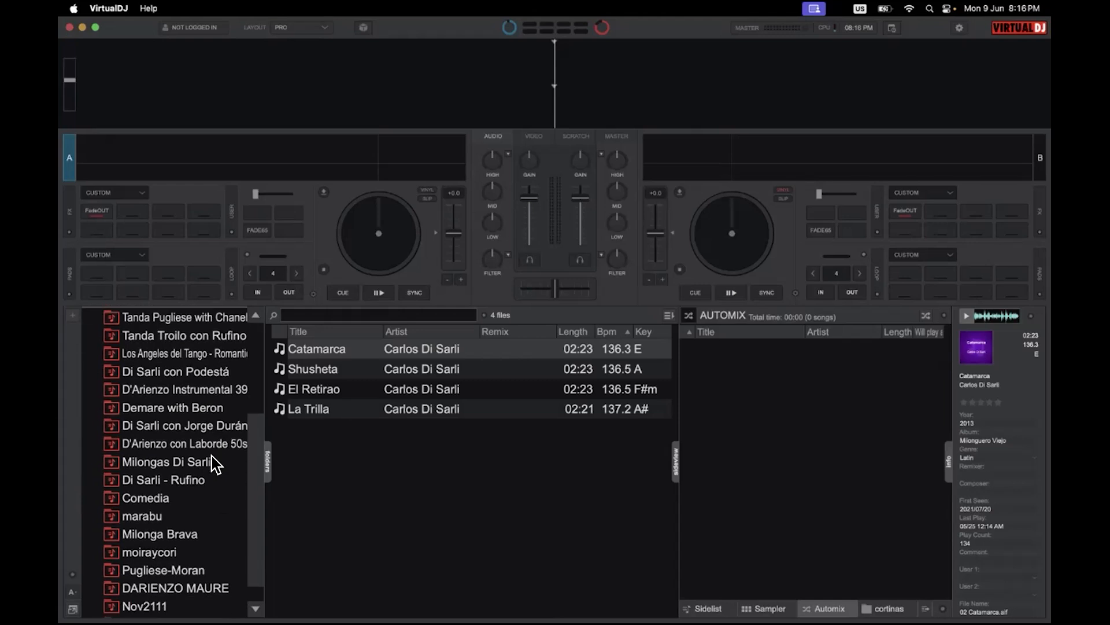
pyautogui.scroll(-1, 214, 463)
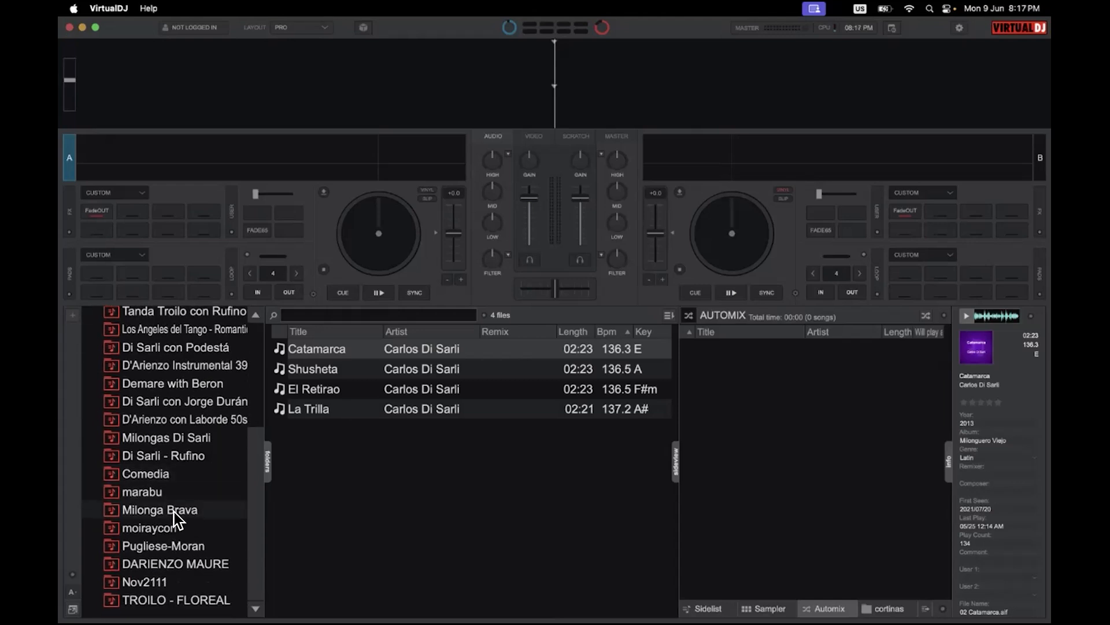
pyautogui.click(157, 584)
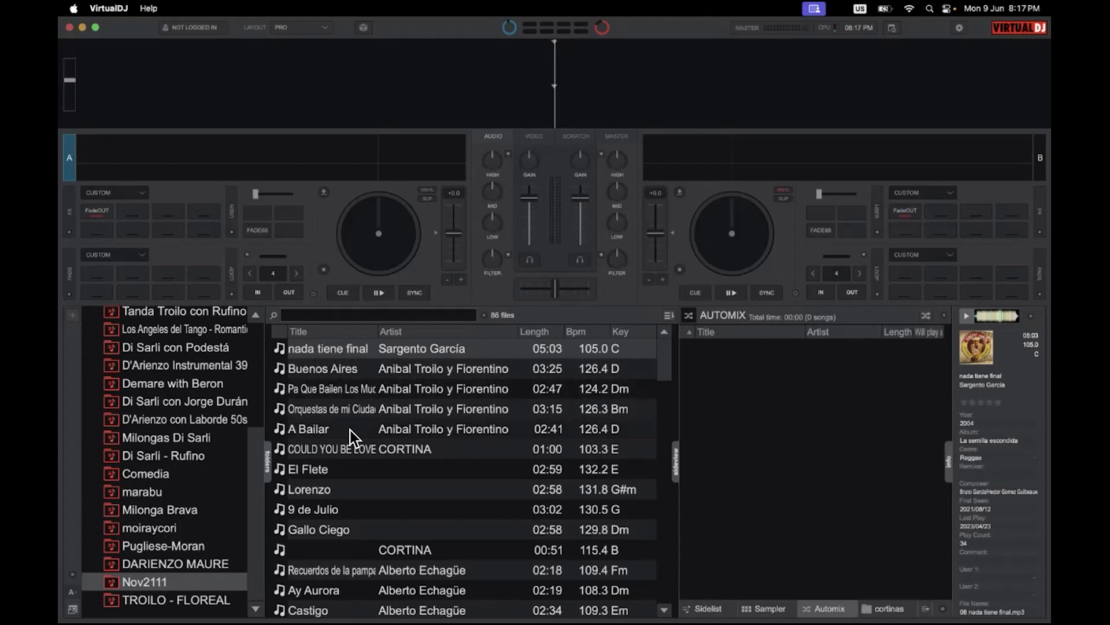
pyautogui.scroll(-4, 359, 505)
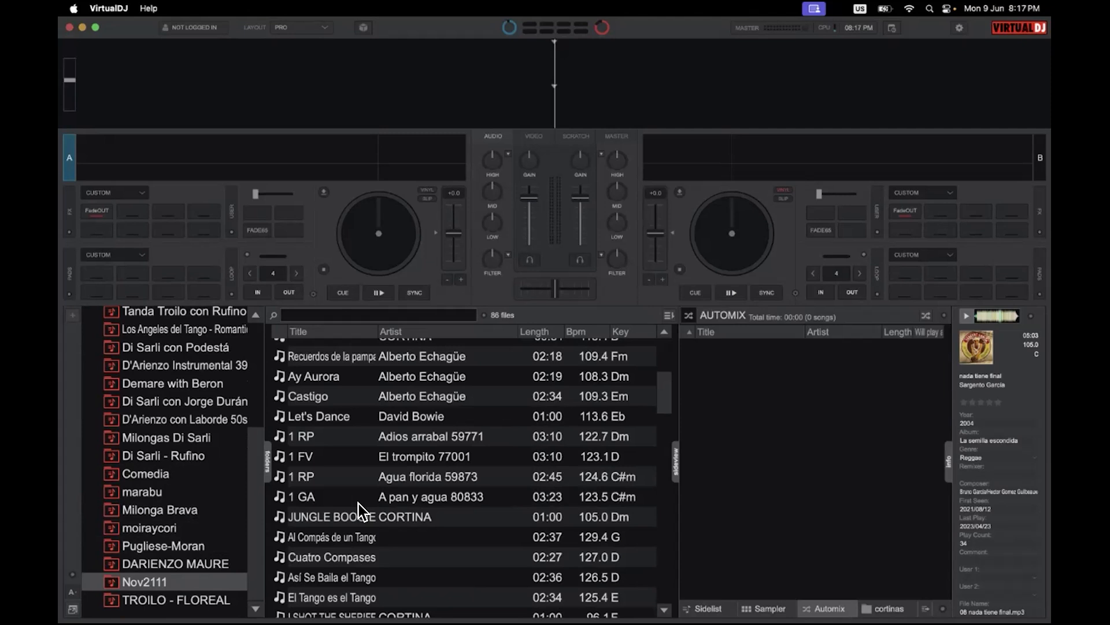
pyautogui.scroll(2, 383, 433)
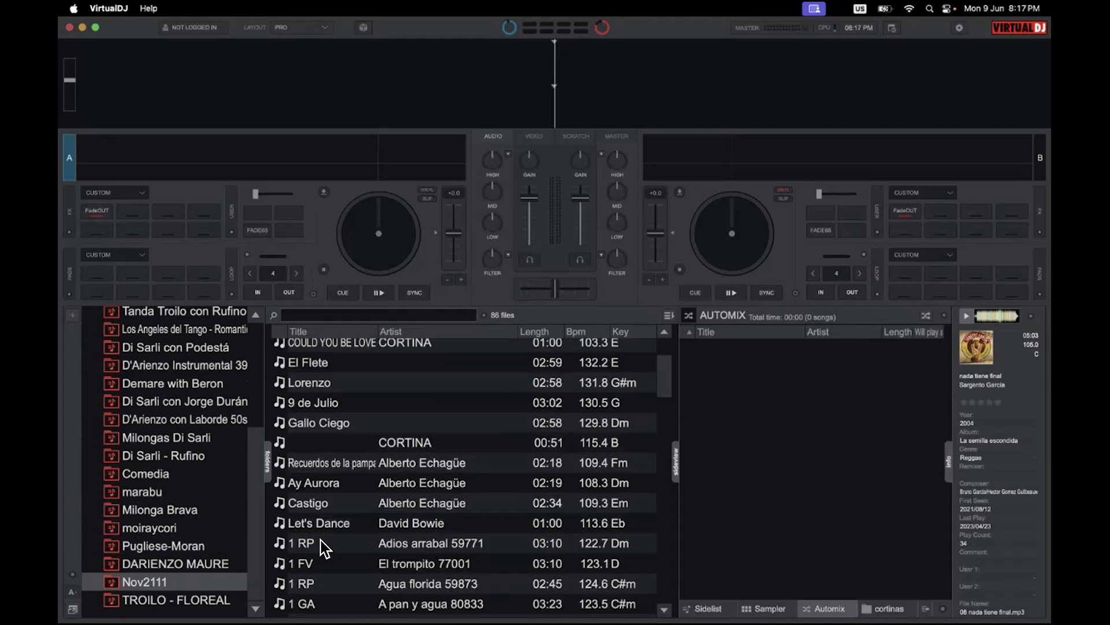
pyautogui.scroll(-4, 364, 547)
pyautogui.scroll(5, 365, 543)
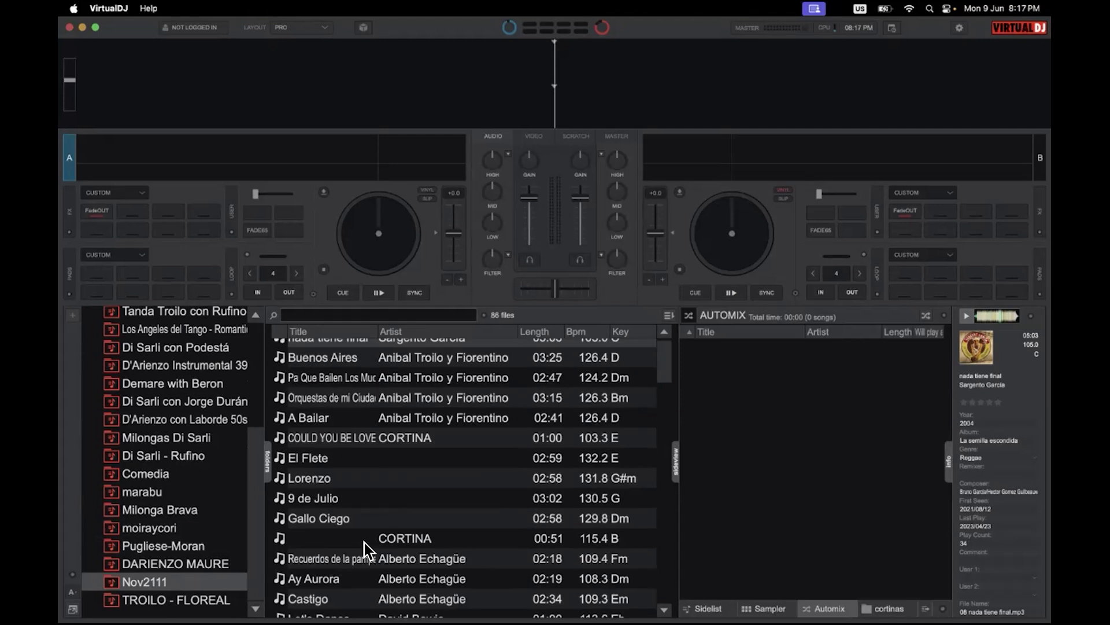
pyautogui.scroll(-4, 365, 542)
pyautogui.scroll(-20, 364, 542)
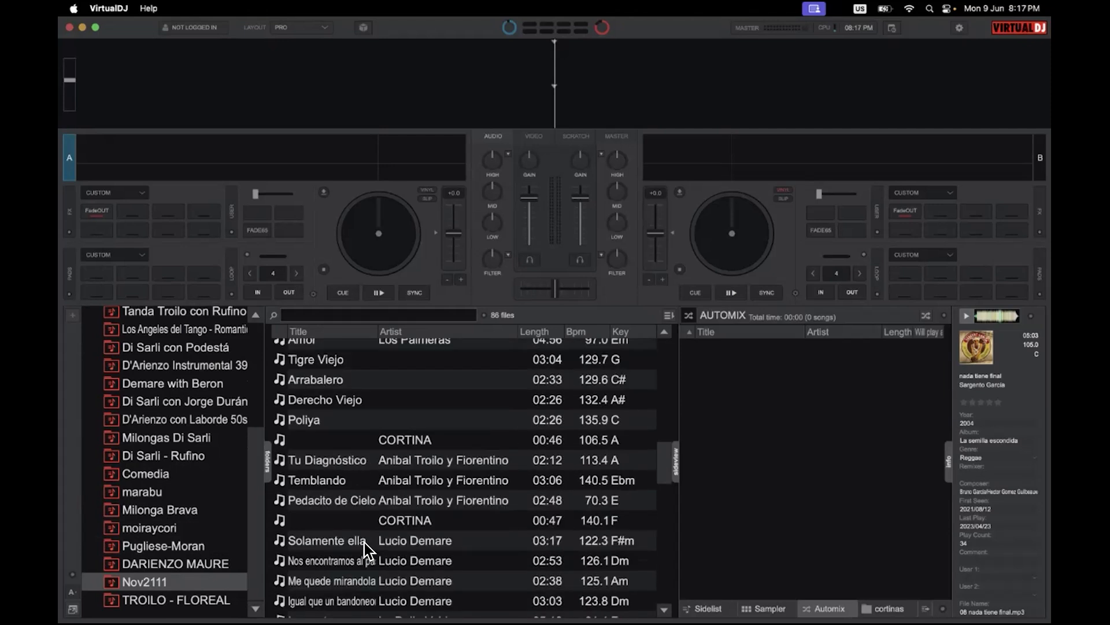
pyautogui.scroll(20, 364, 542)
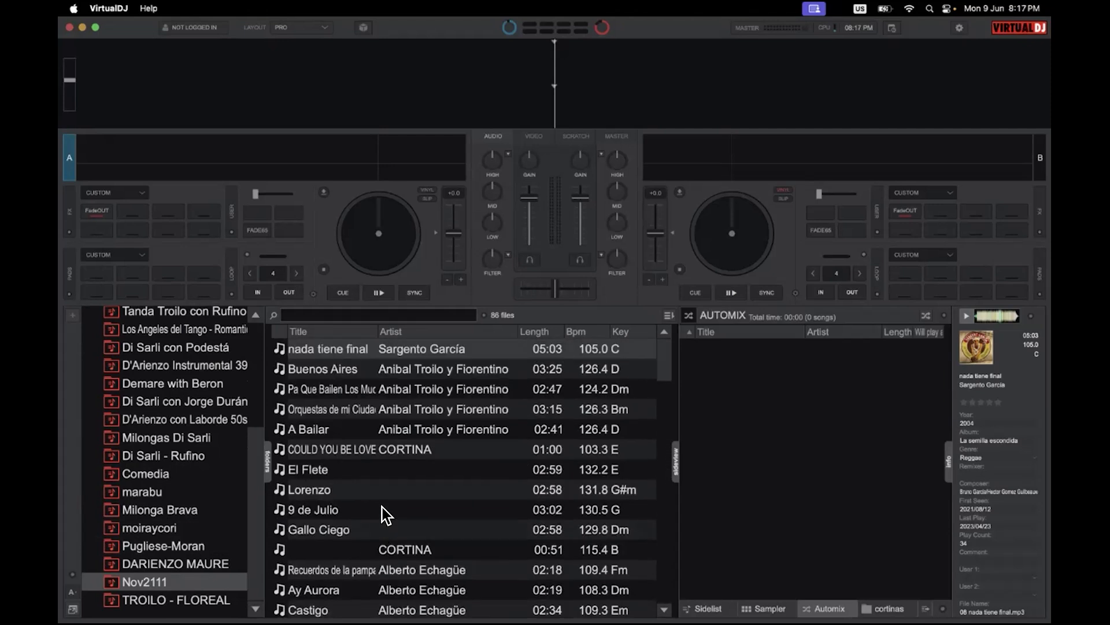
# Step: View the properties of the Nov2111 list to check its total playing time, and close them
pyautogui.rightClick(197, 586)
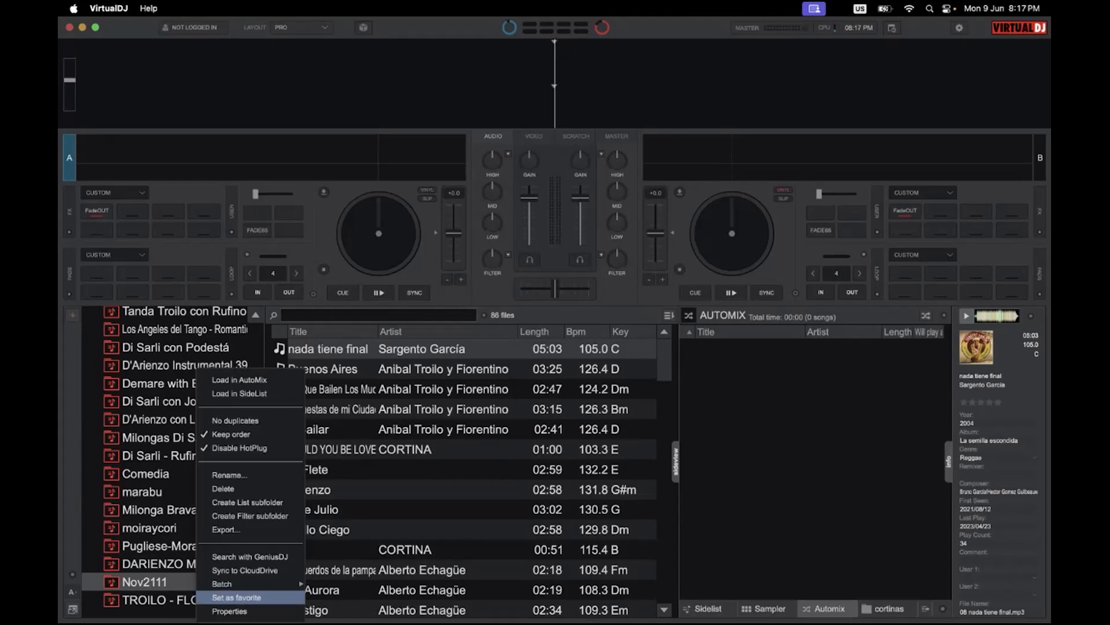
pyautogui.click(231, 611)
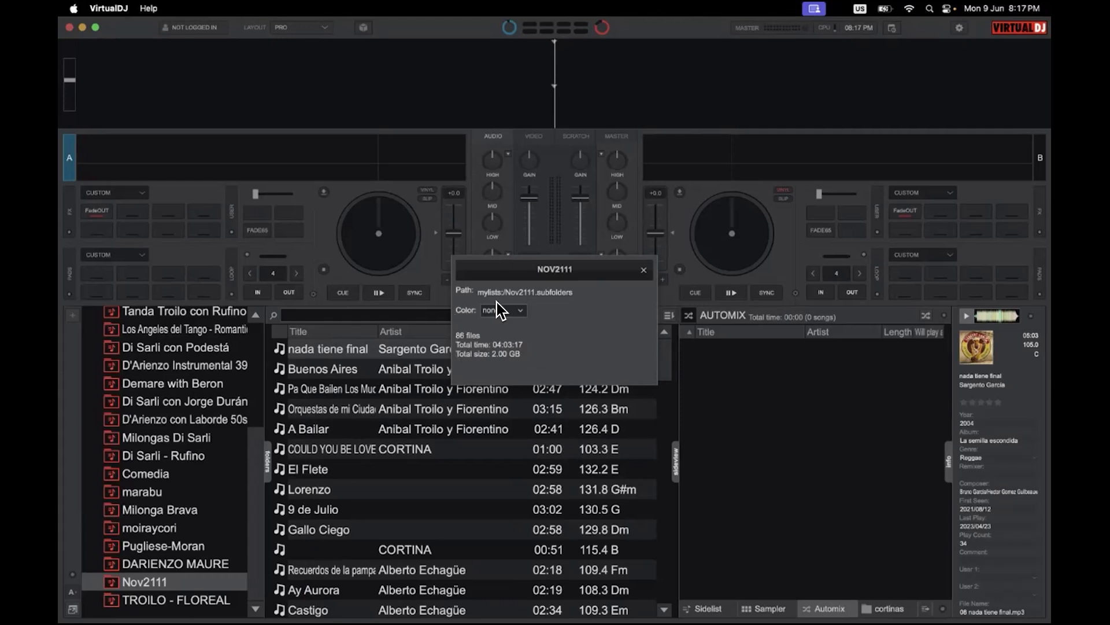
pyautogui.click(644, 270)
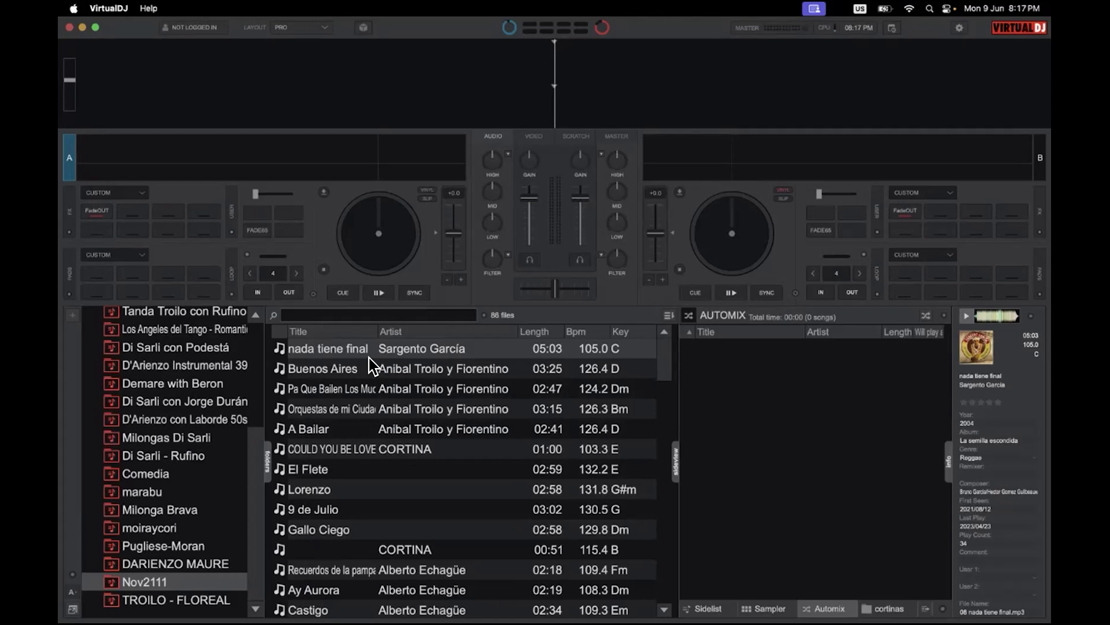
# Step: Add the first eleven tracks of the Nov2111 list, from "nada tiene final" through the second cortina, to the Automix list
pyautogui.scroll(-20, 466, 460)
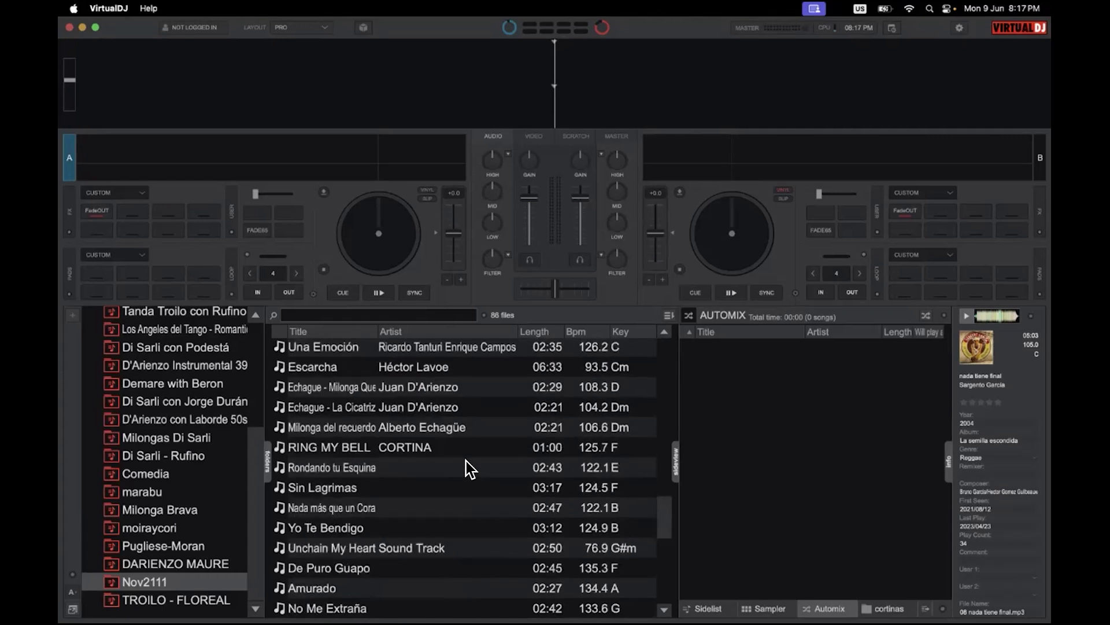
pyautogui.scroll(15, 466, 461)
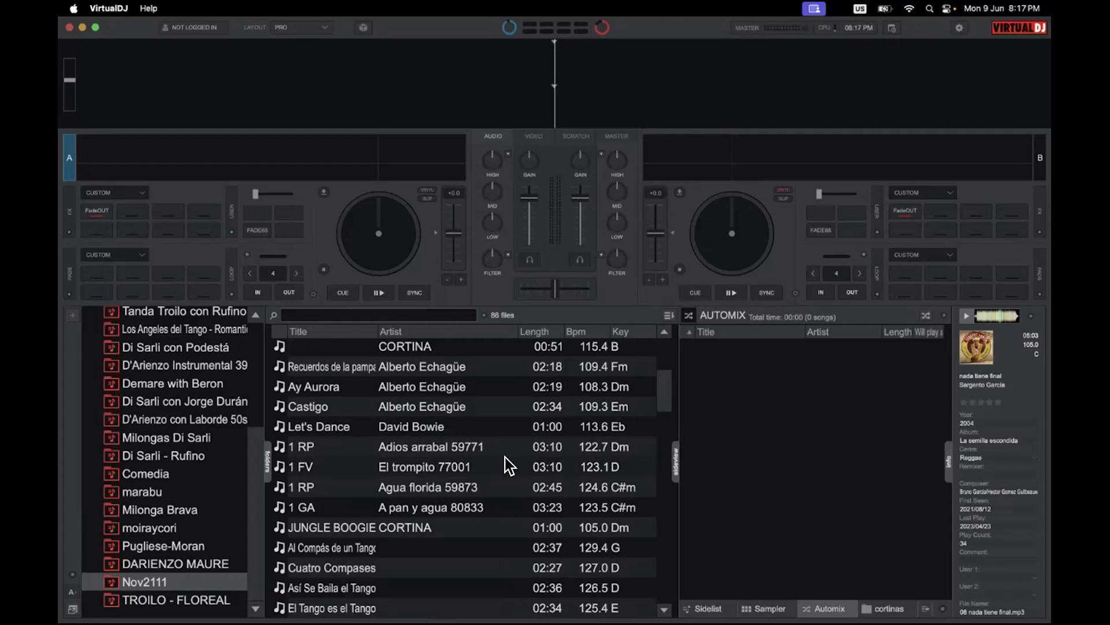
pyautogui.scroll(5, 492, 460)
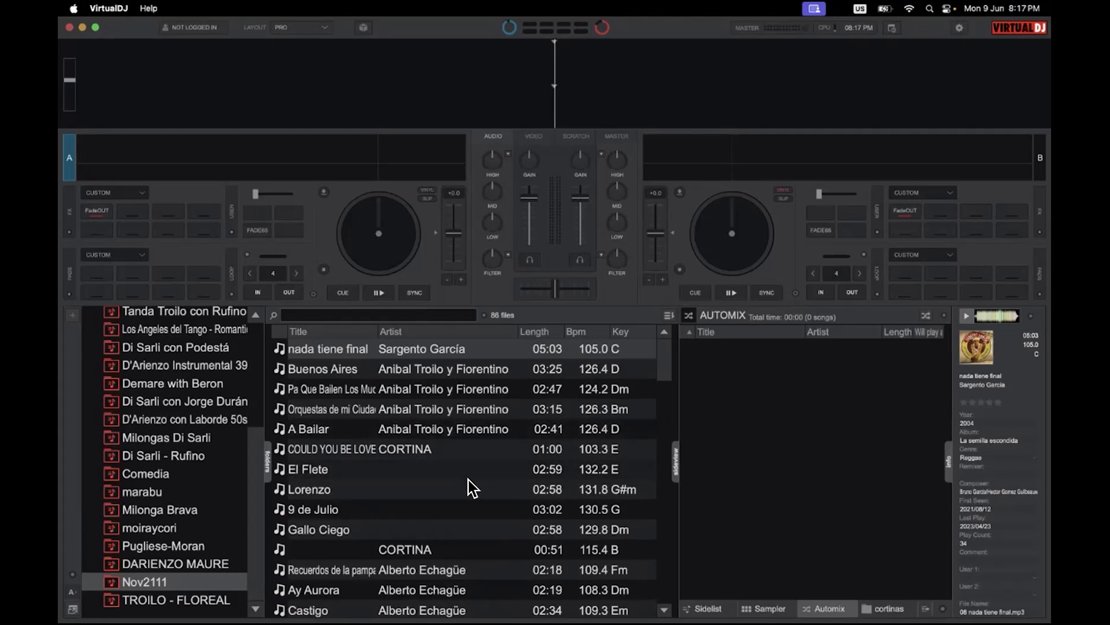
pyautogui.scroll(-1, 469, 486)
pyautogui.scroll(1, 468, 485)
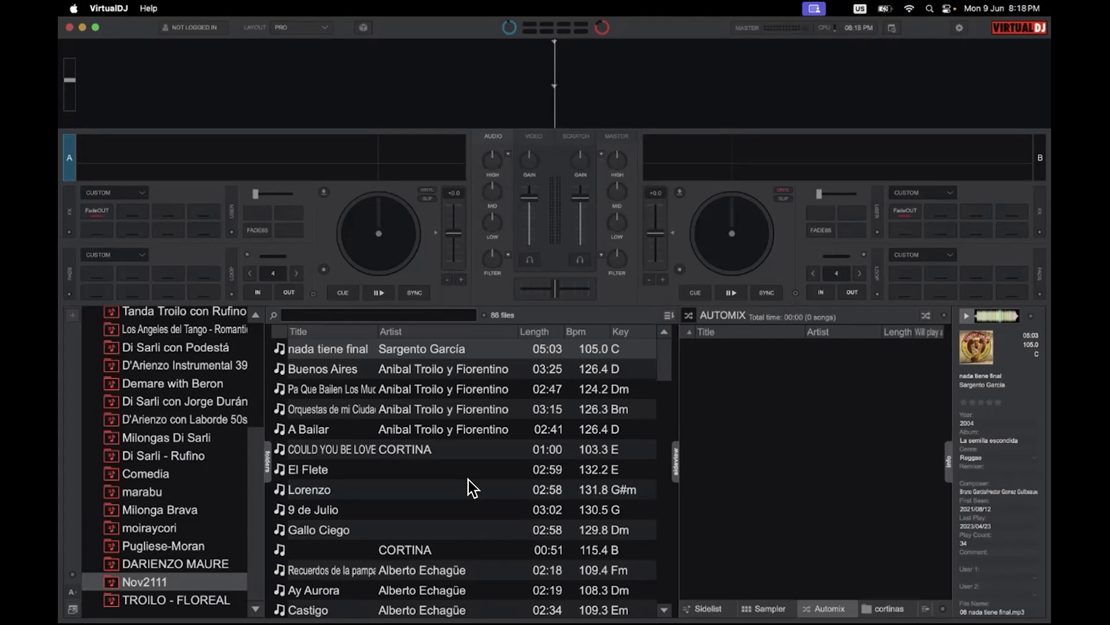
pyautogui.click(336, 344)
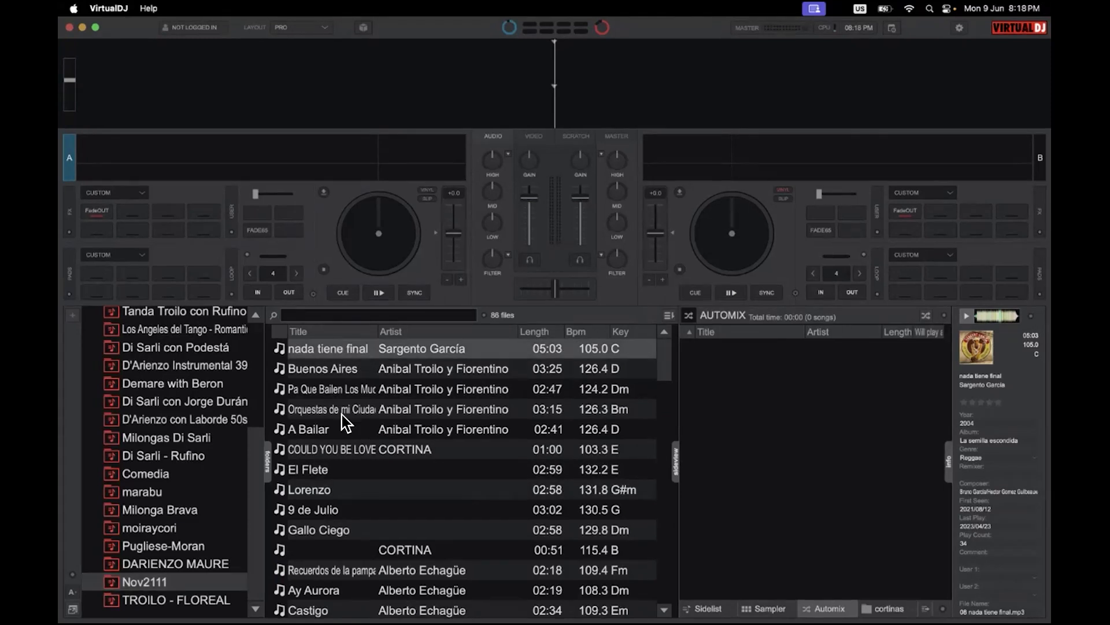
pyautogui.keyDown('shift'); pyautogui.click(359, 547); pyautogui.keyUp('shift')
pyautogui.moveTo(309, 341); pyautogui.dragTo(823, 398)
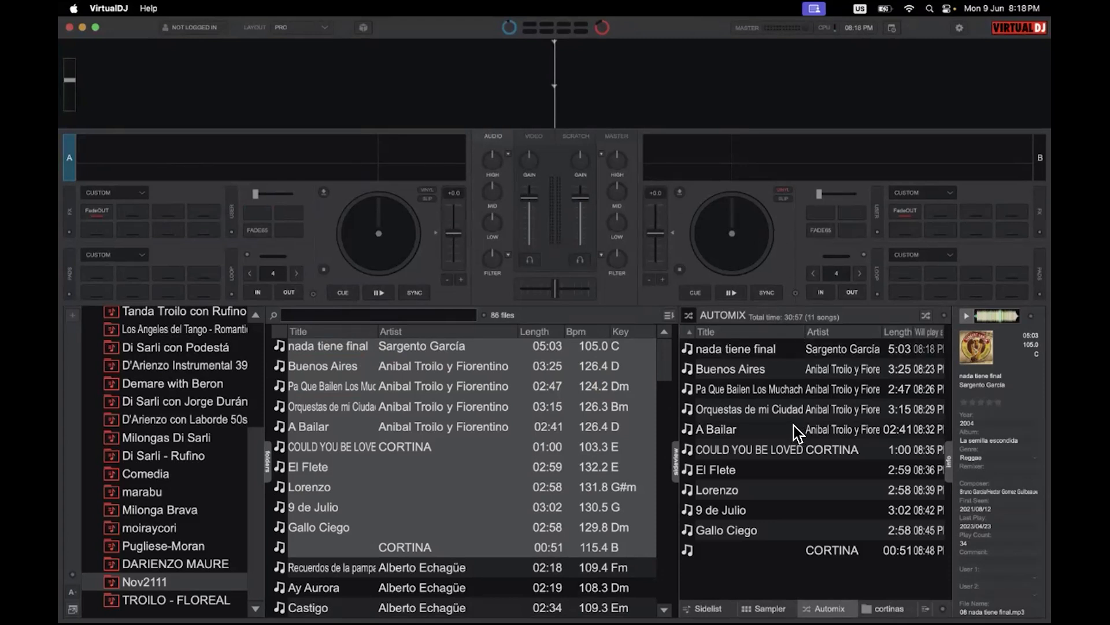
# Step: Lower deck A's volume to near the minimum and start Automix
pyautogui.click(943, 315)
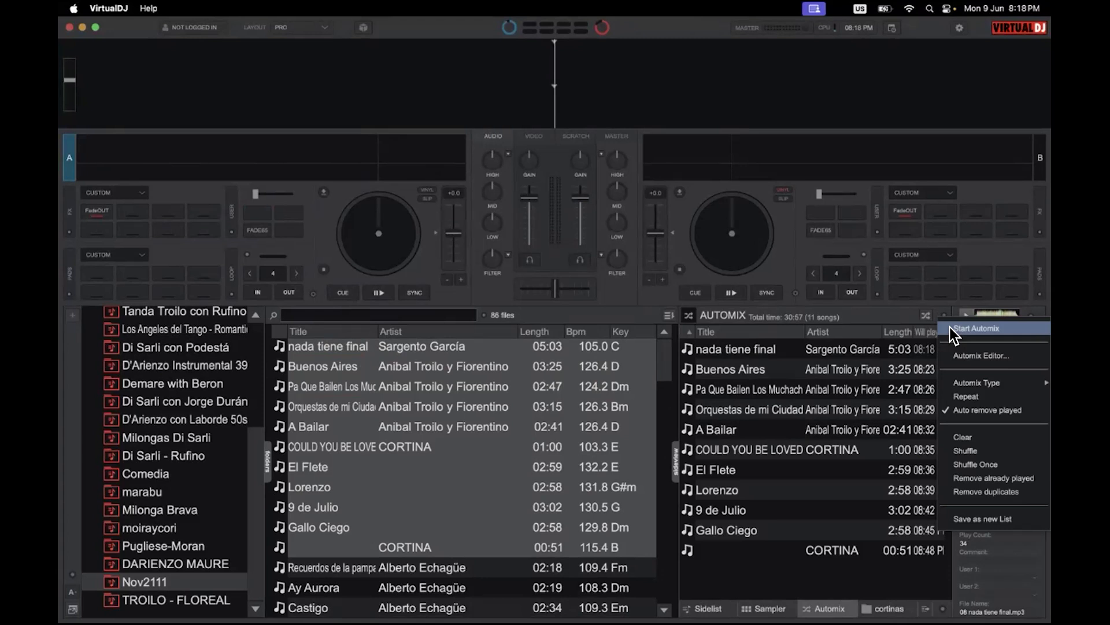
pyautogui.click(880, 315)
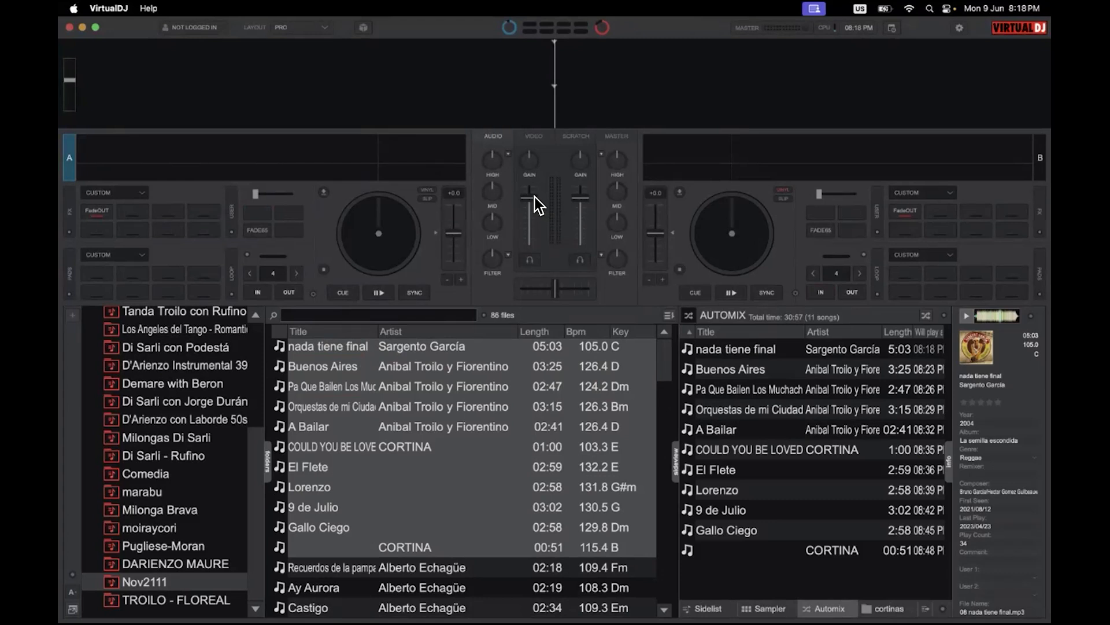
pyautogui.moveTo(532, 210); pyautogui.dragTo(535, 230)
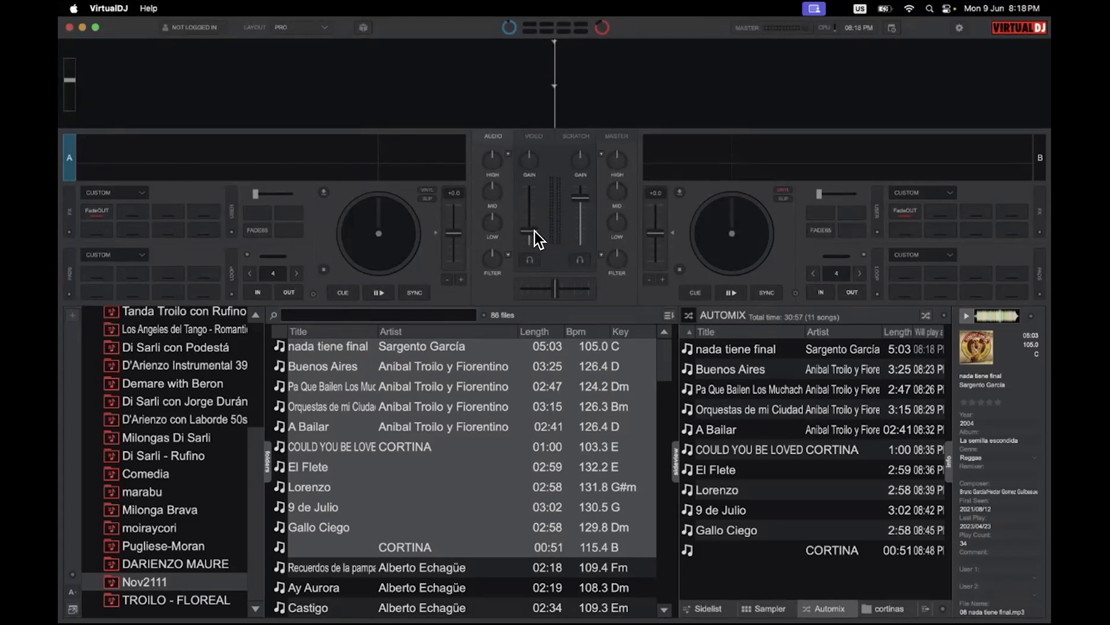
pyautogui.click(925, 314)
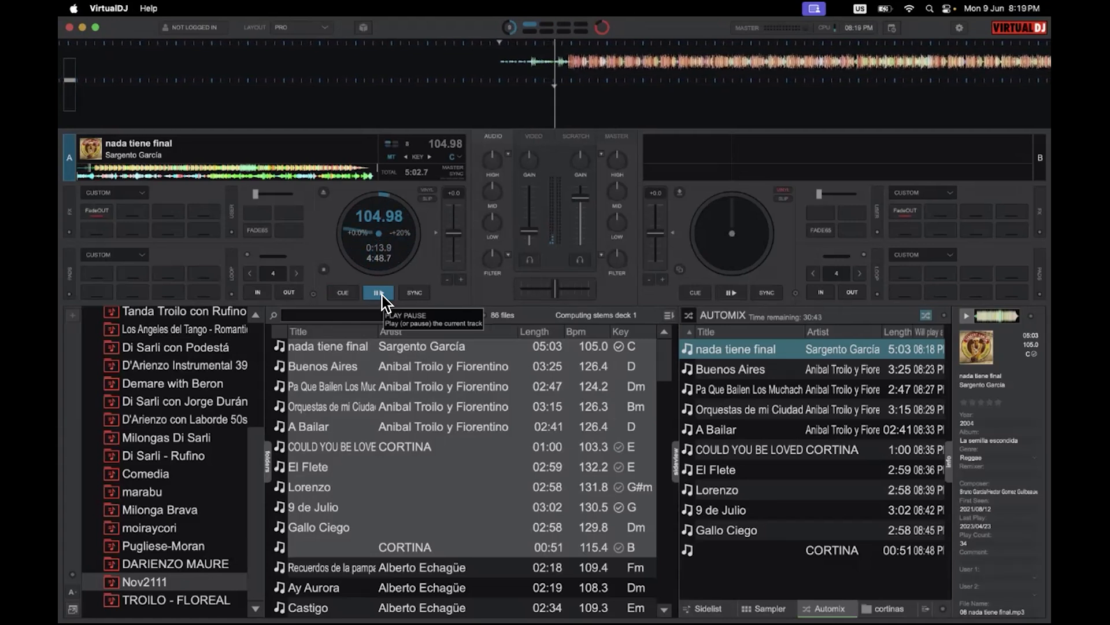
# Step: Stop the Automix playback and play "nada tiene final" manually on deck A from shortly before its end
pyautogui.click(322, 269)
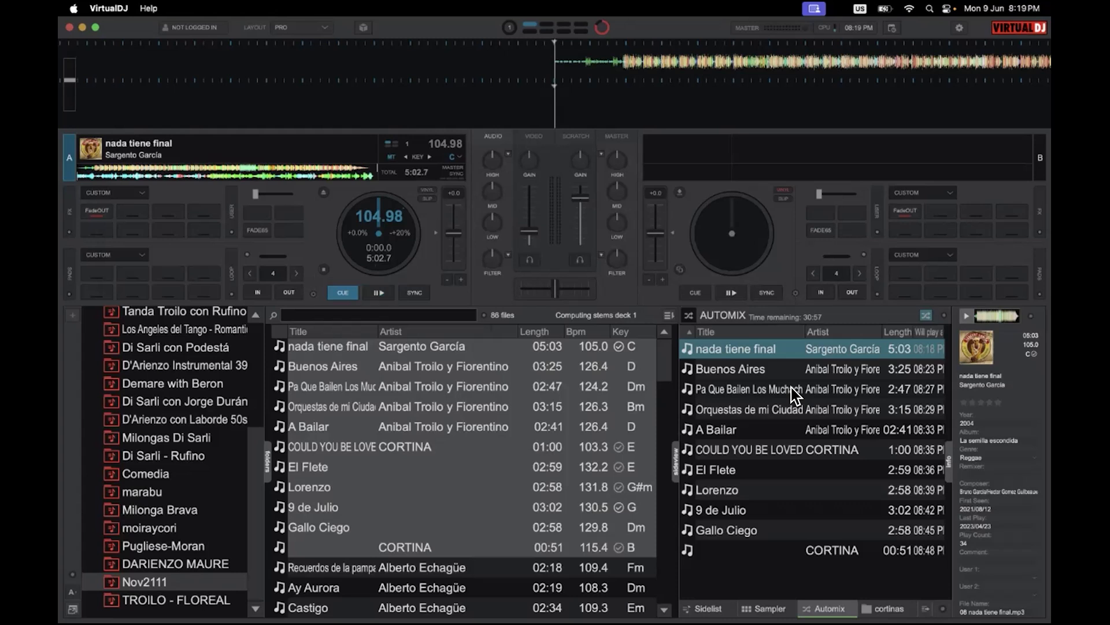
pyautogui.click(926, 317)
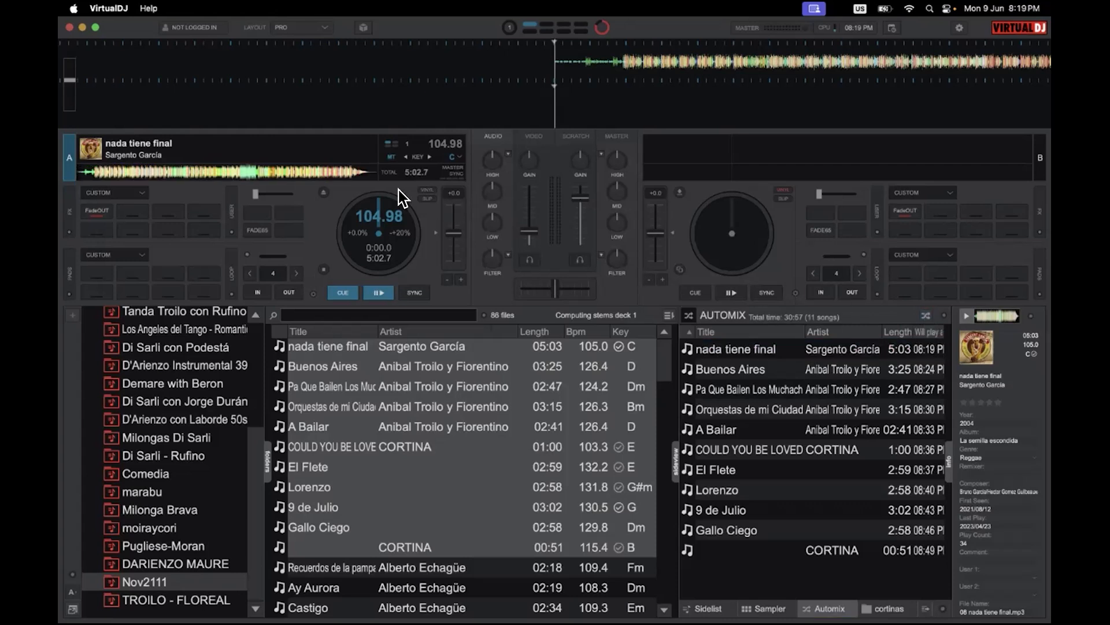
pyautogui.click(353, 173)
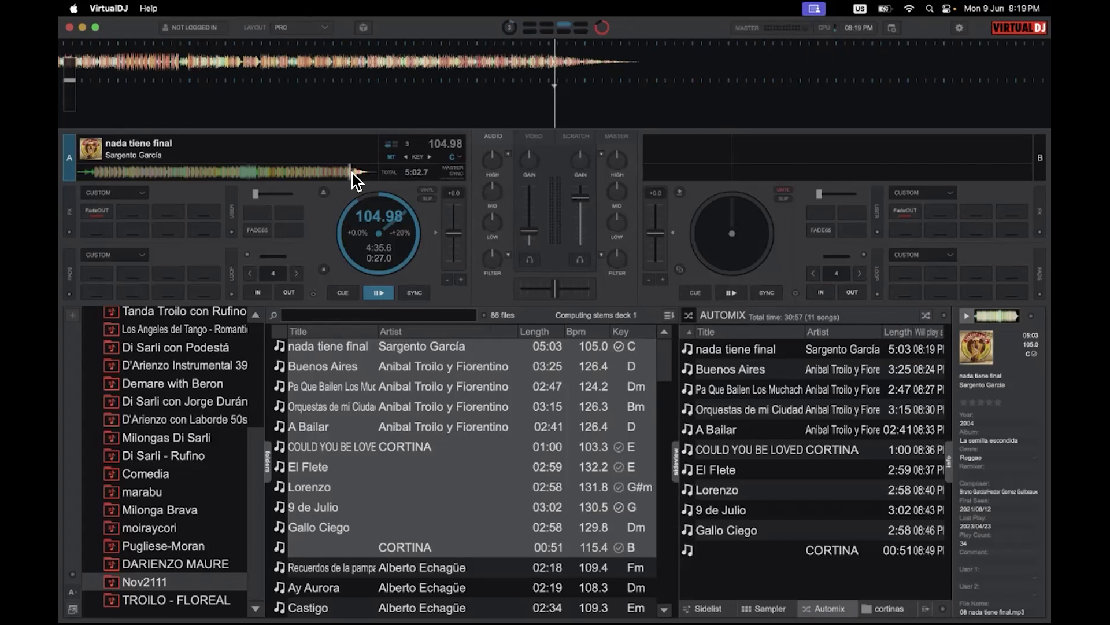
pyautogui.click(369, 293)
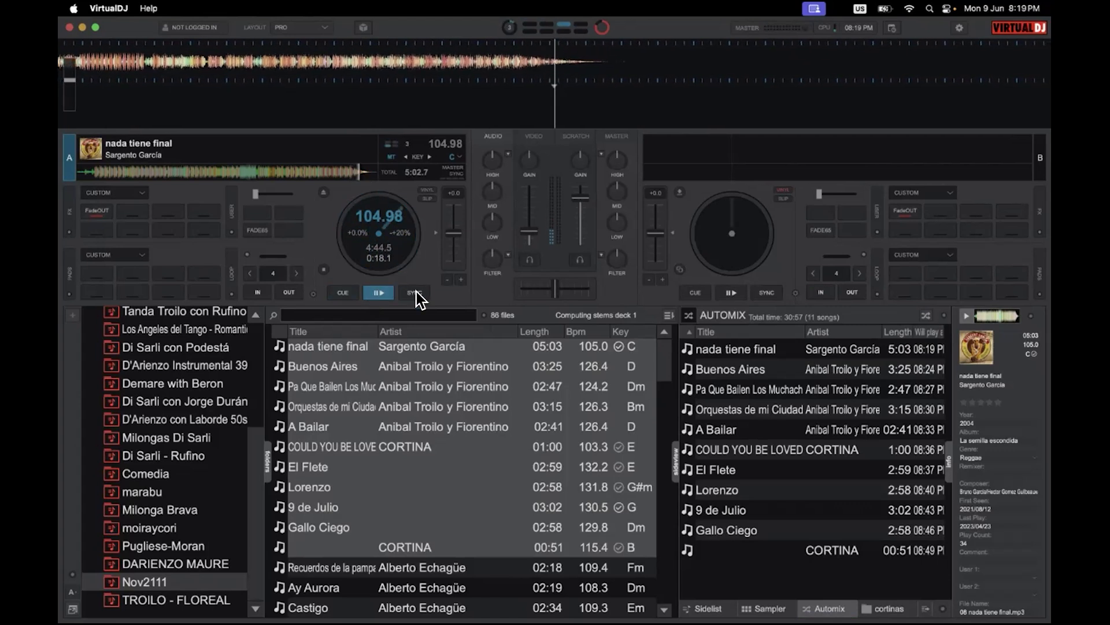
# Step: Load "Buenos Aires" from the Automix list onto deck B and play it briefly at a volume lowered to near the minimum
pyautogui.moveTo(722, 363); pyautogui.dragTo(775, 154)
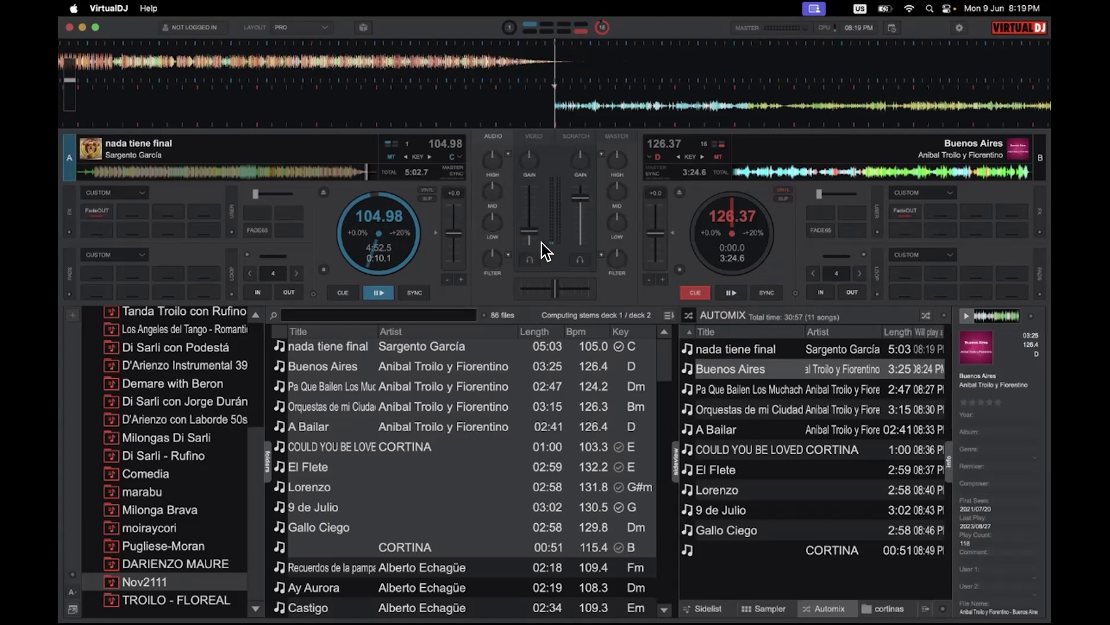
pyautogui.moveTo(579, 203); pyautogui.dragTo(583, 234)
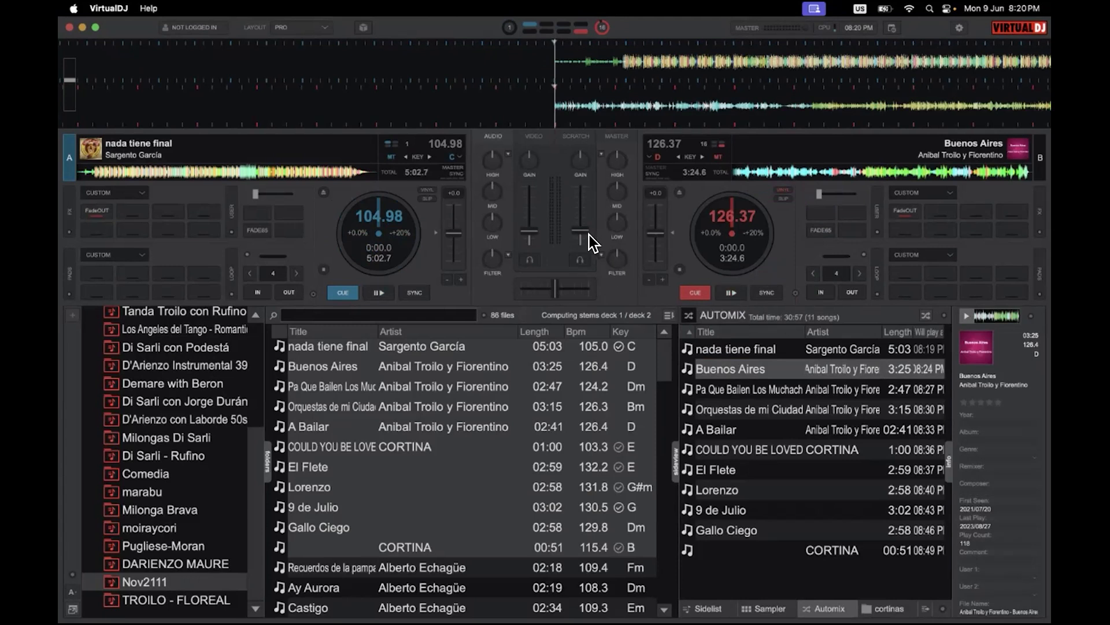
pyautogui.click(730, 292)
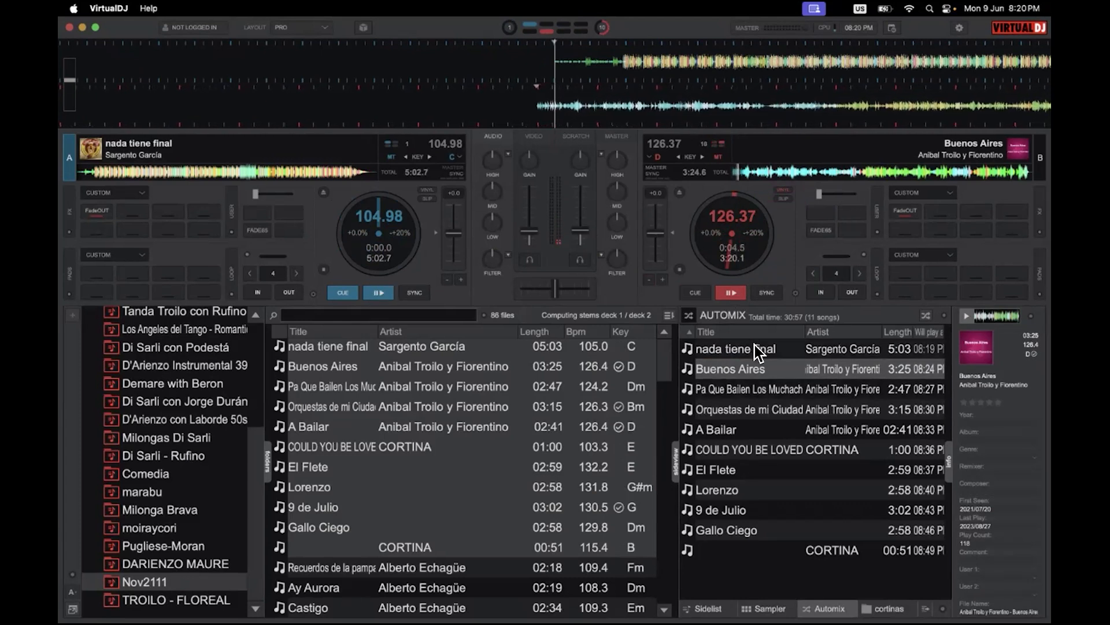
pyautogui.click(730, 293)
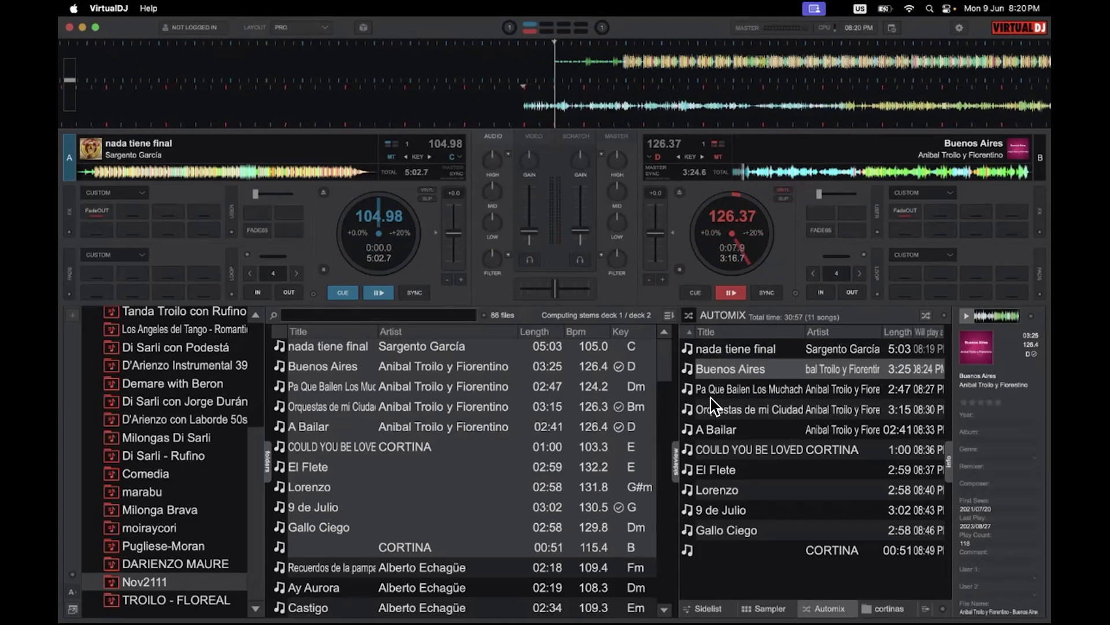
# Step: Remove "nada tiene final" from the Automix list and resume playing "Buenos Aires" on deck B
pyautogui.rightClick(758, 347)
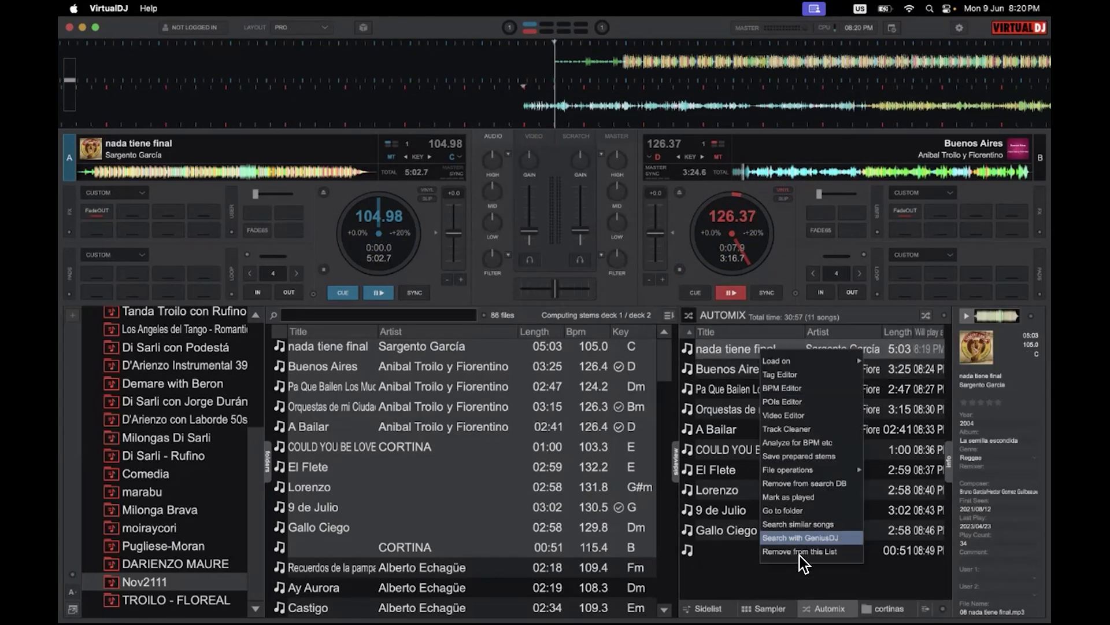
pyautogui.click(799, 551)
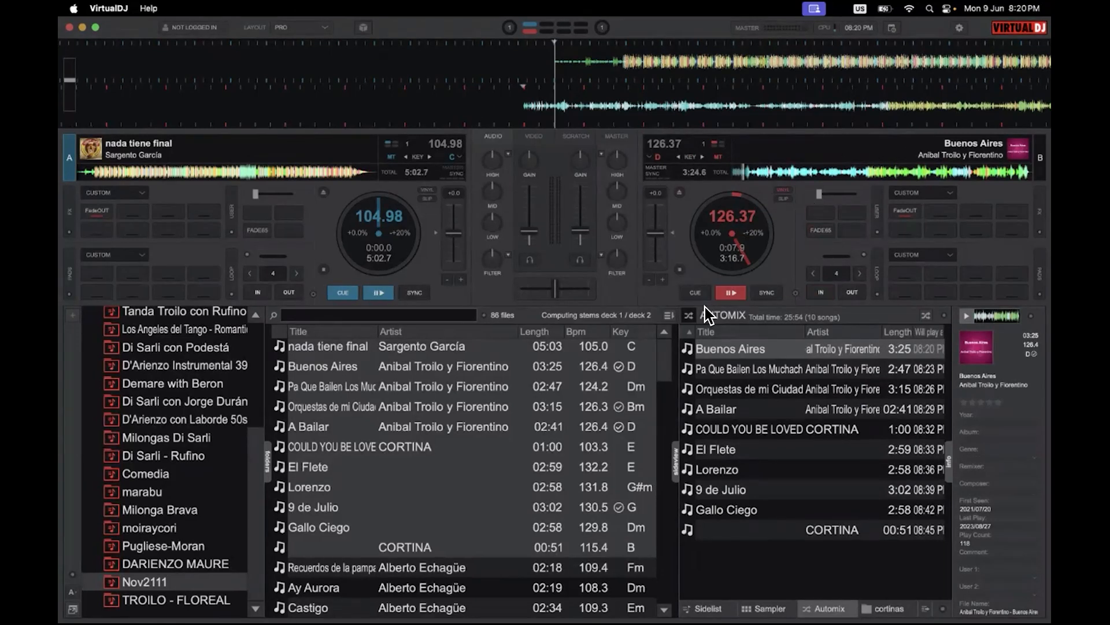
pyautogui.click(732, 292)
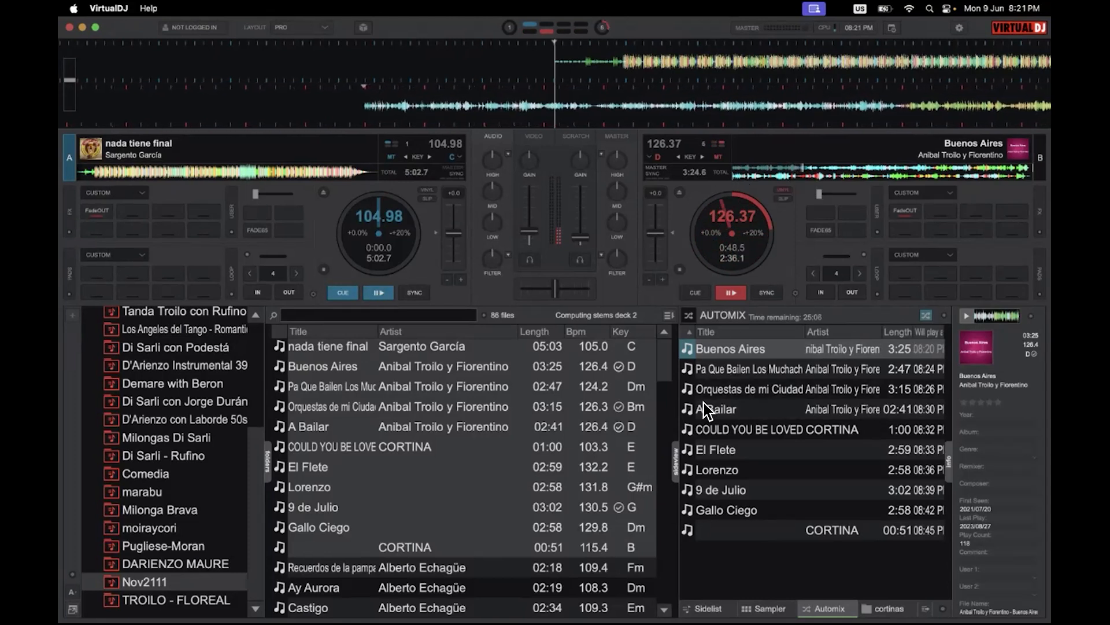
# Step: Move "Orquestas de mi Ciudad" directly below "Buenos Aires" in the Automix list and swap the positions of the two cortinas
pyautogui.moveTo(756, 396); pyautogui.dragTo(752, 370)
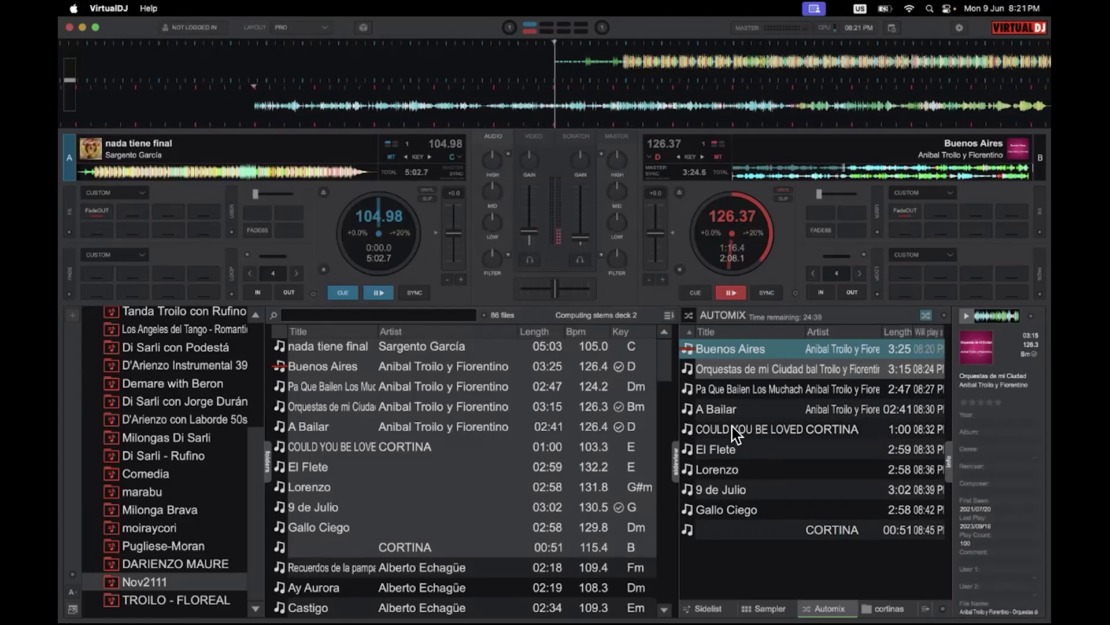
pyautogui.click(777, 533)
pyautogui.moveTo(778, 536); pyautogui.dragTo(769, 571)
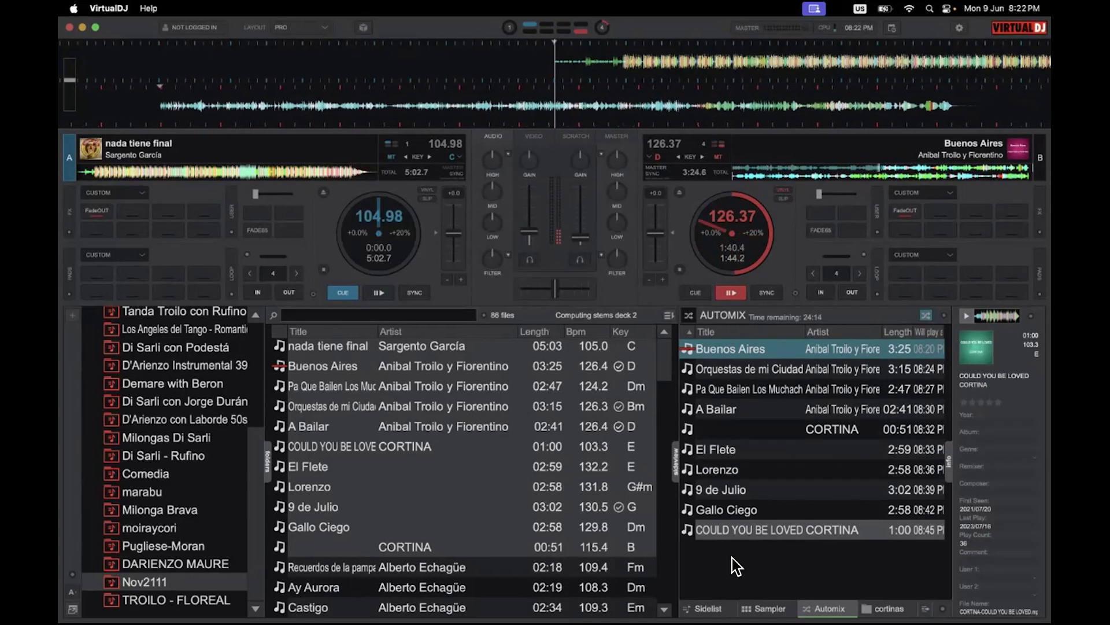
pyautogui.scroll(-15, 512, 398)
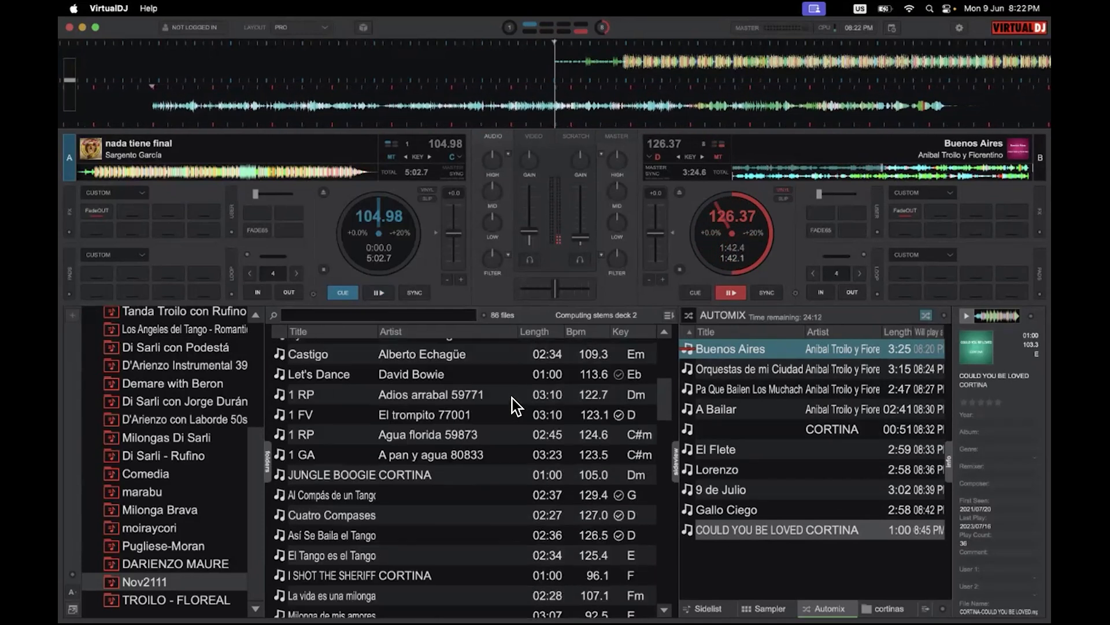
pyautogui.scroll(15, 512, 398)
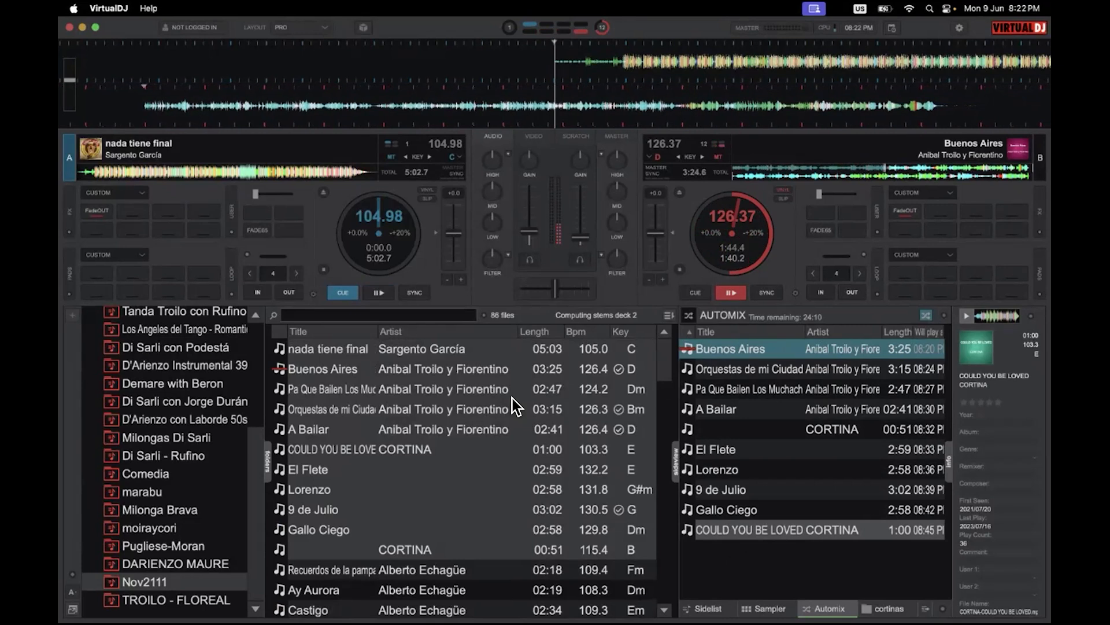
pyautogui.scroll(-10, 512, 398)
pyautogui.scroll(10, 513, 398)
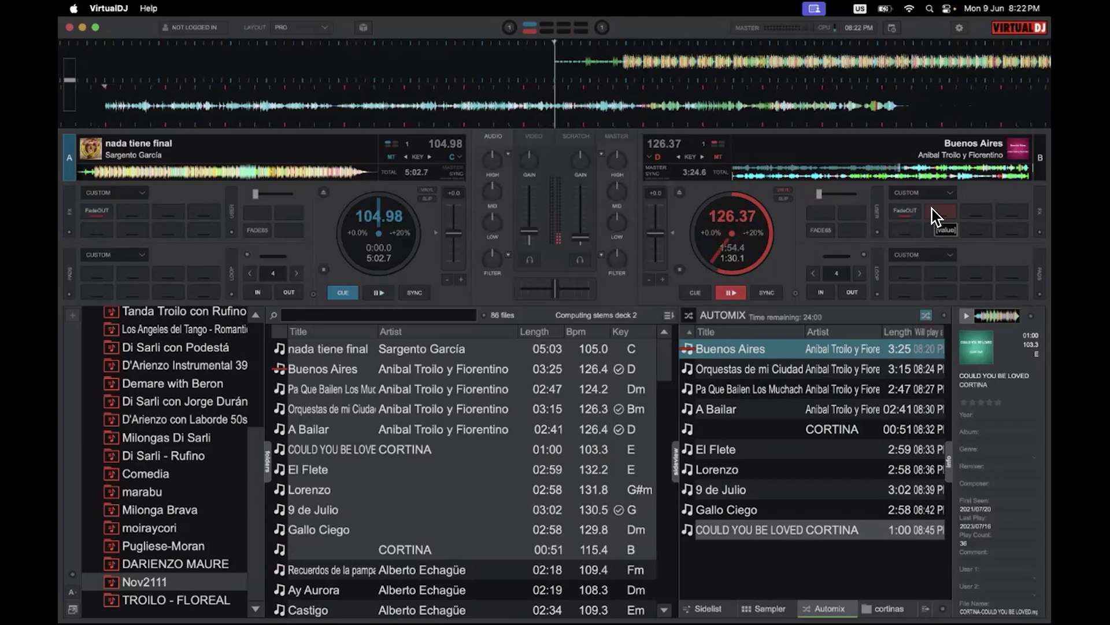
pyautogui.click(943, 318)
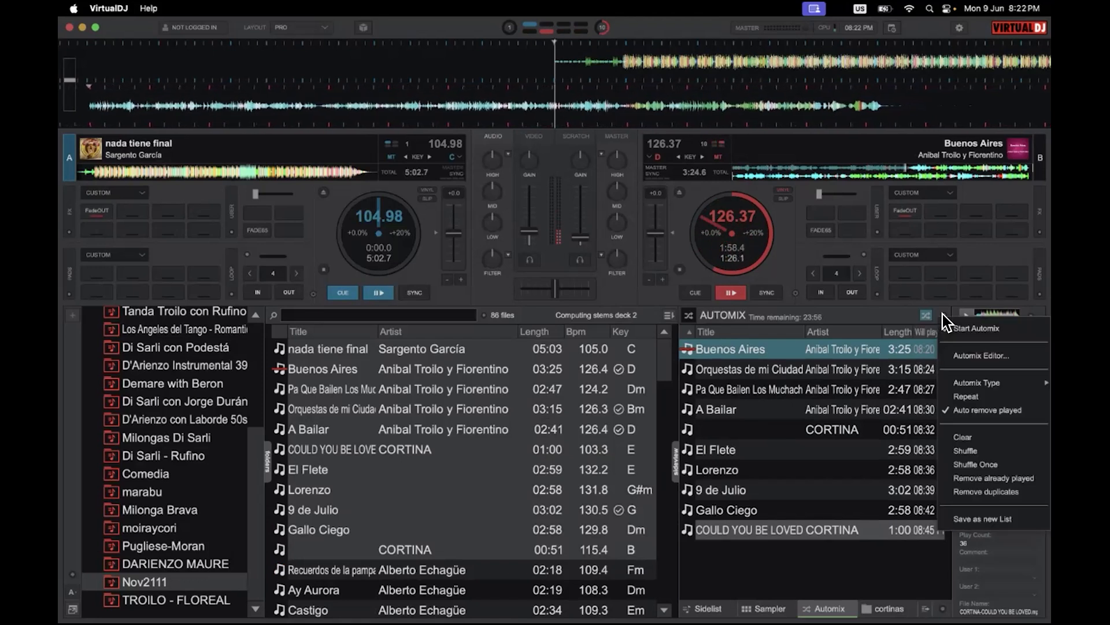
pyautogui.click(951, 328)
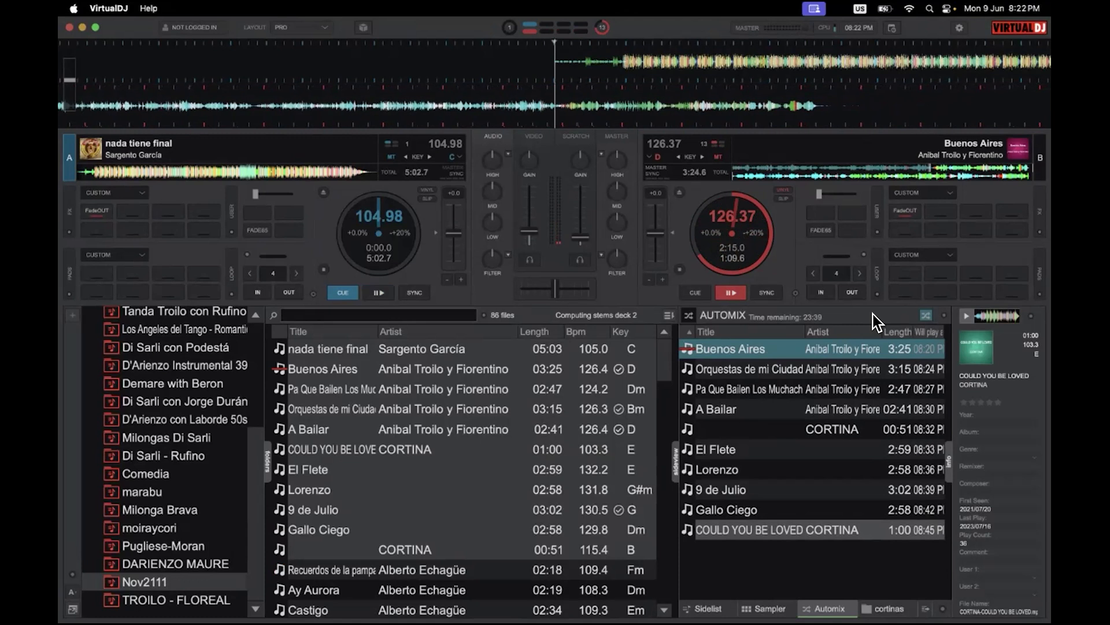
# Step: Turn off Automix, stop "Buenos Aires" on deck B, and unload the tracks from both decks
pyautogui.click(925, 314)
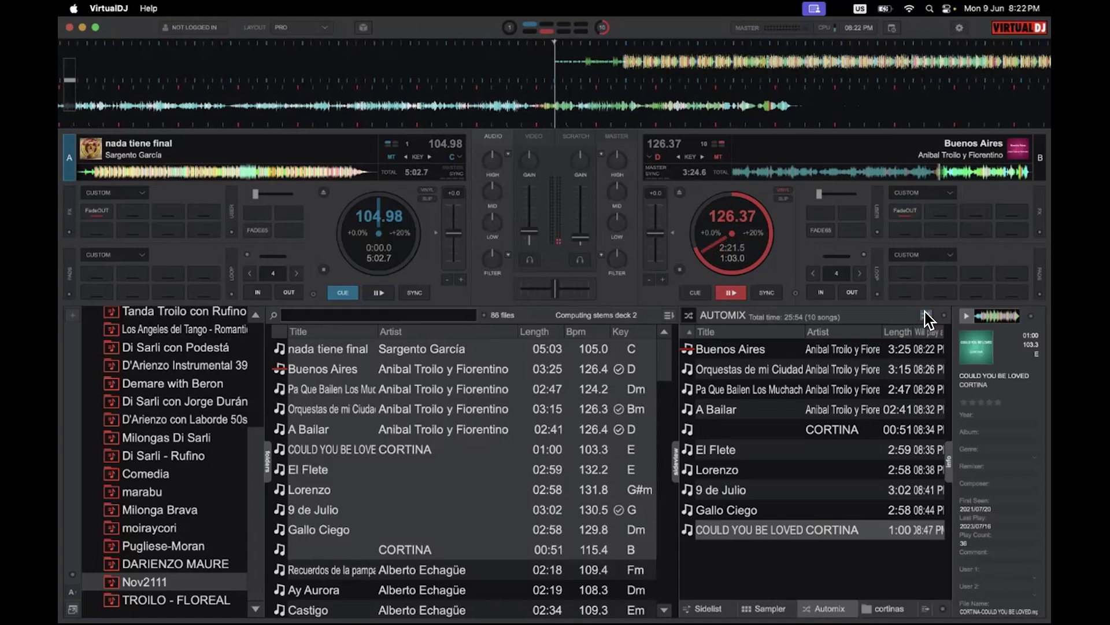
pyautogui.click(680, 270)
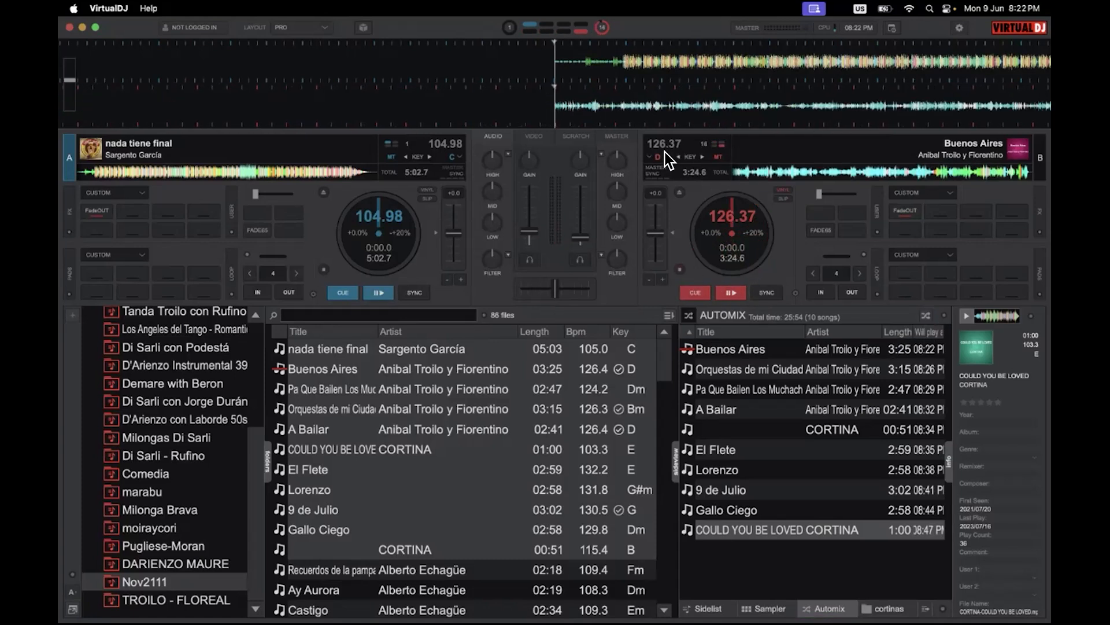
pyautogui.click(680, 193)
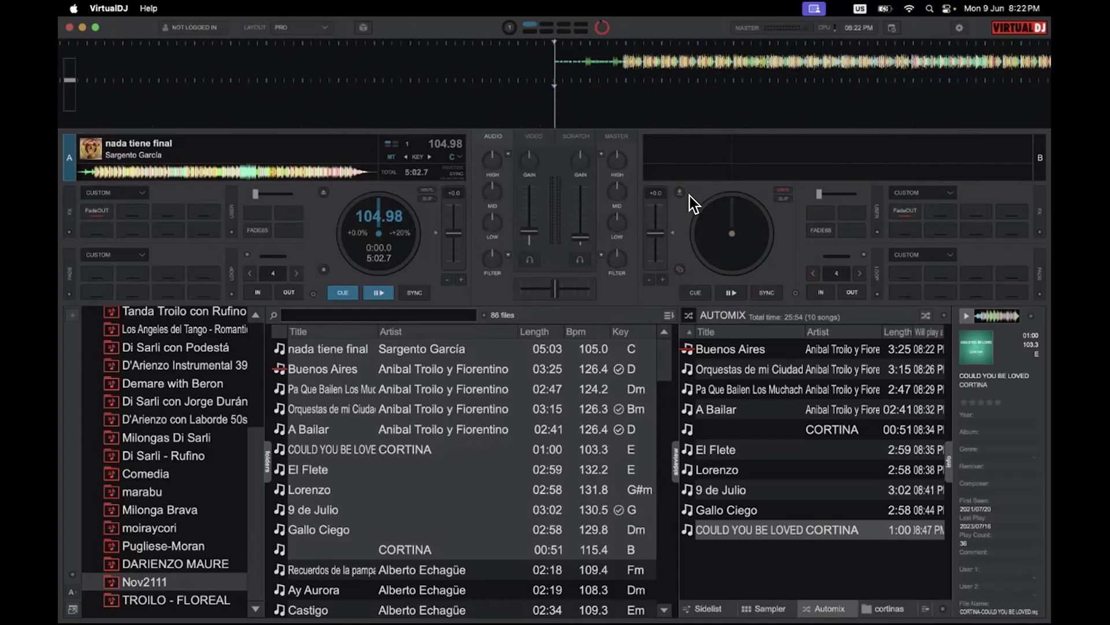
pyautogui.click(324, 193)
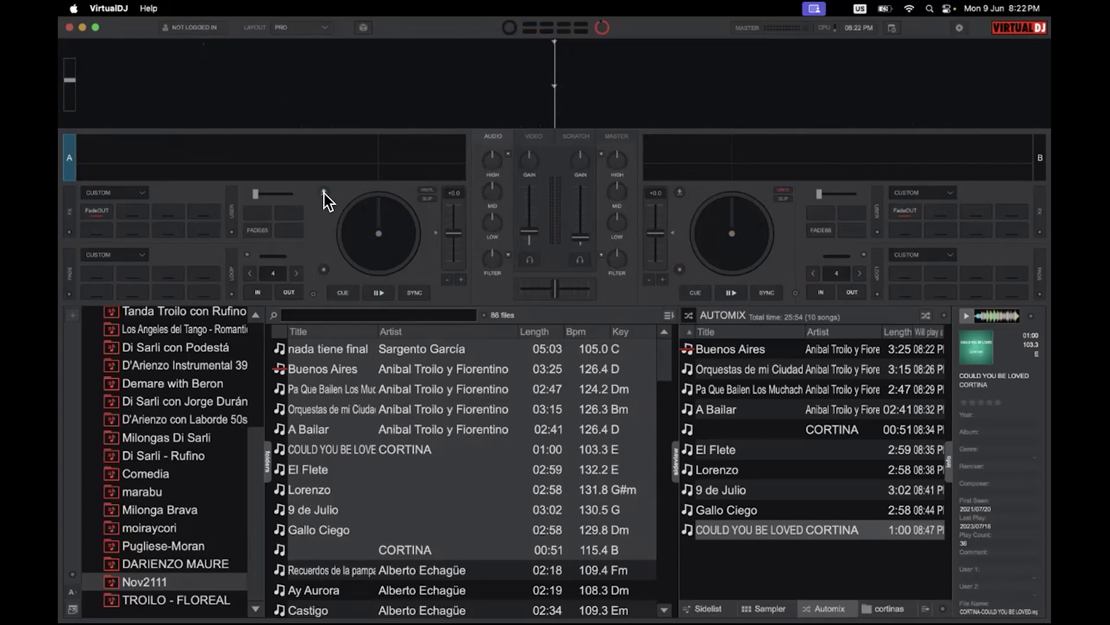
# Step: Open the program settings and bring up the Automix category of the options
pyautogui.click(958, 27)
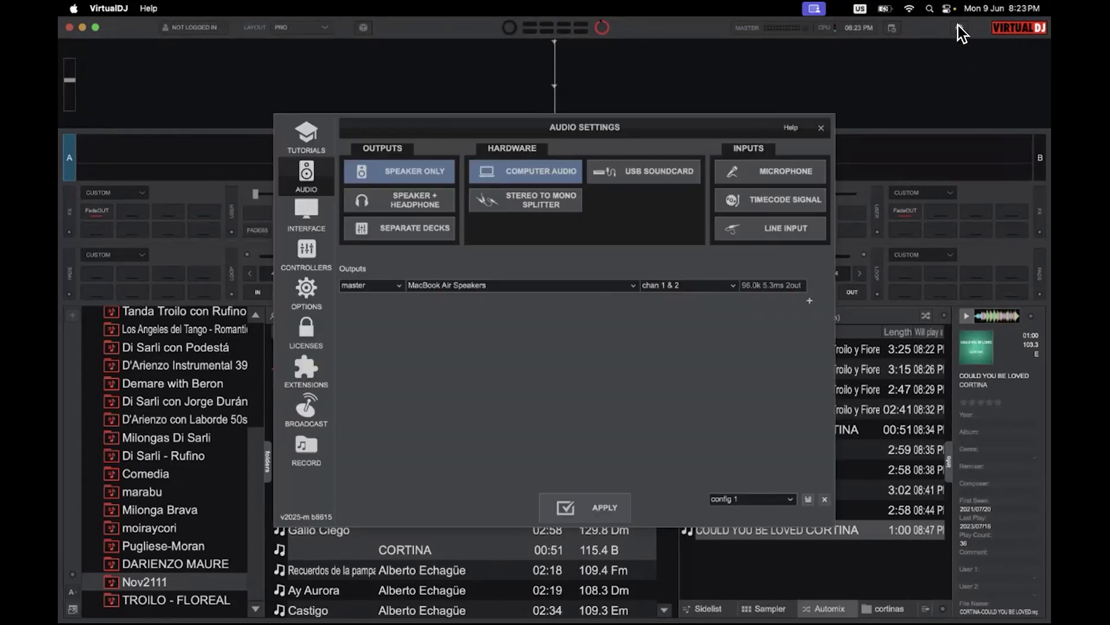
pyautogui.click(307, 135)
pyautogui.click(302, 168)
pyautogui.click(312, 298)
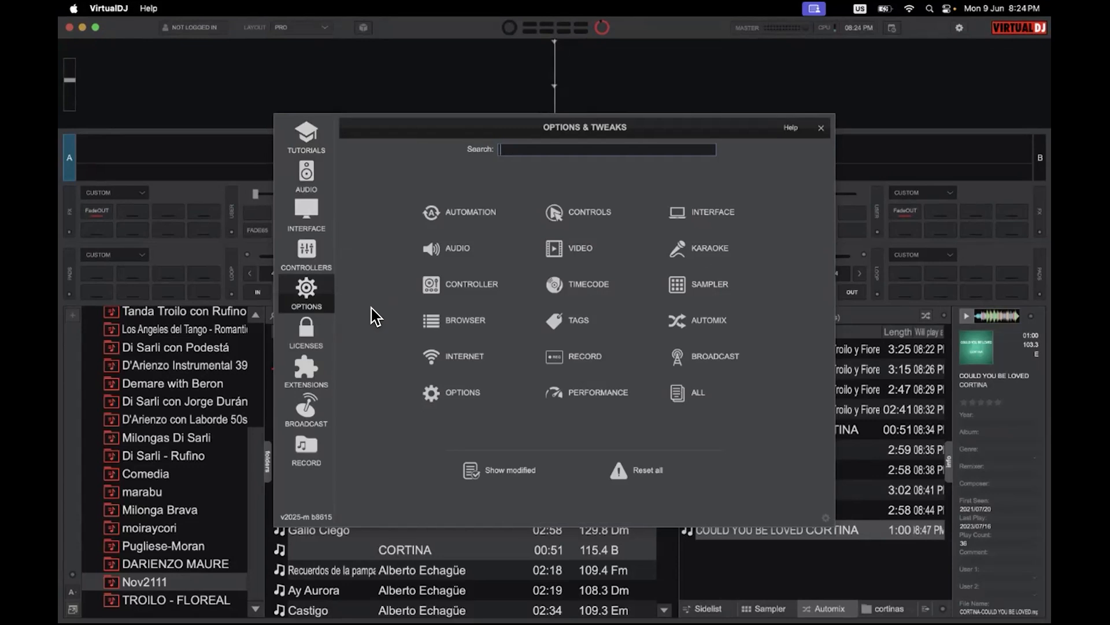
pyautogui.click(715, 322)
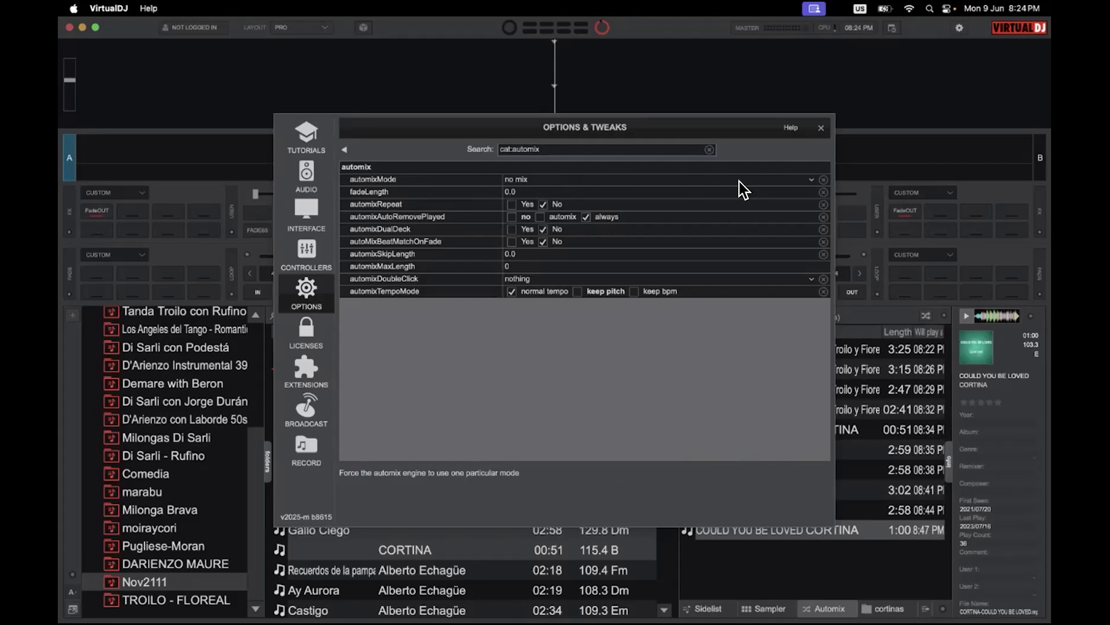
# Step: Switch automixMode to smart and return it to no mix, closing the settings
pyautogui.click(815, 185)
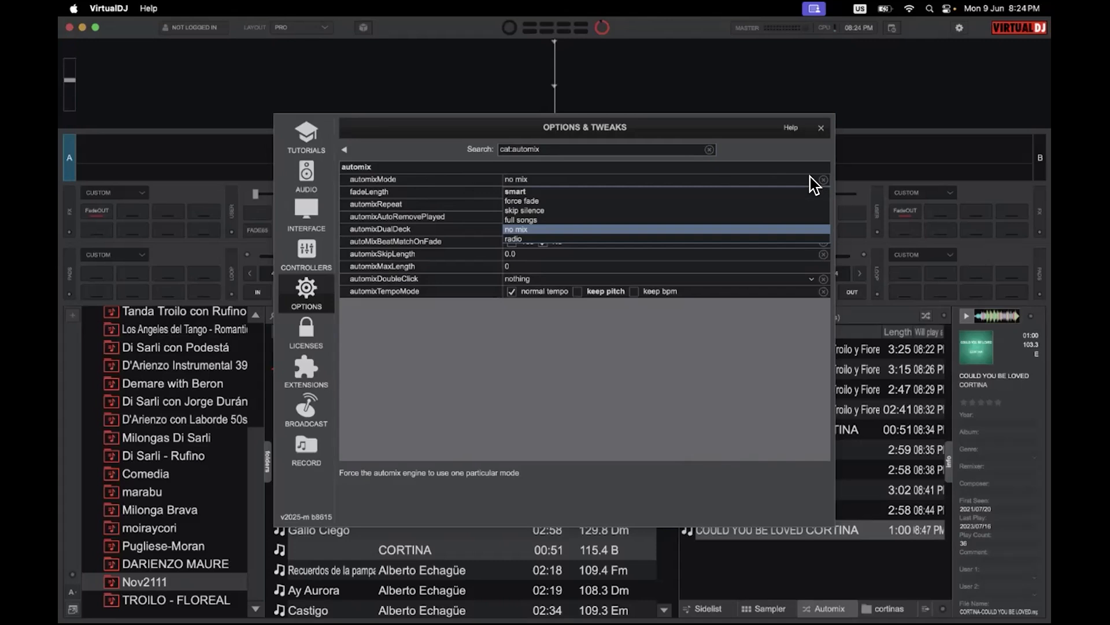
pyautogui.click(536, 189)
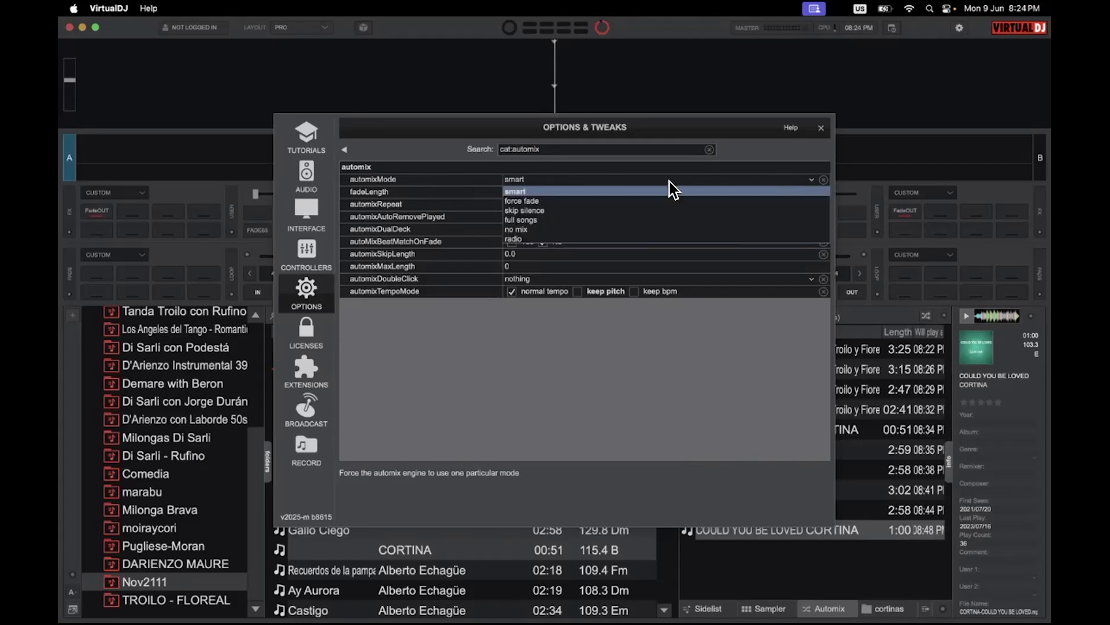
pyautogui.click(542, 227)
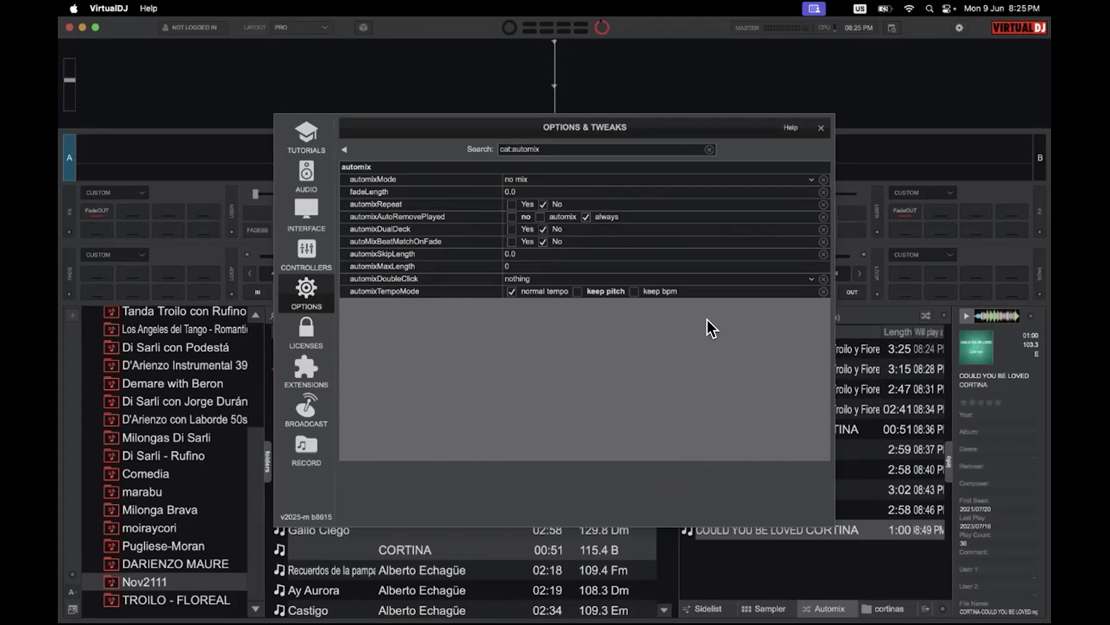
pyautogui.click(821, 128)
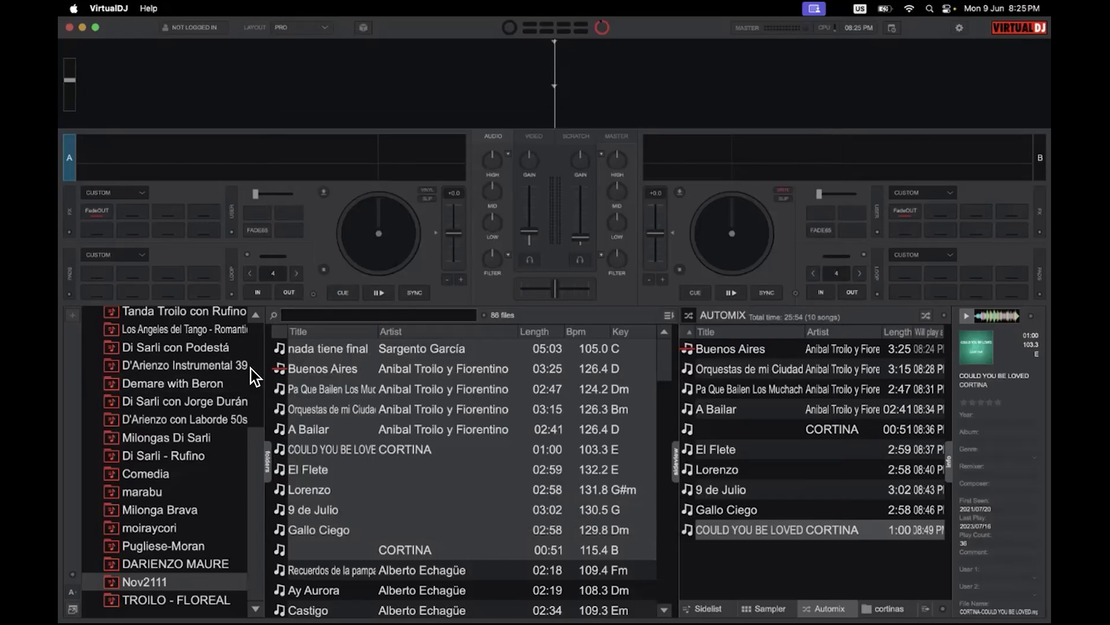
# Step: Open the 2025-05-23 session in the History under Ideas and look through its played tracks
pyautogui.scroll(5, 251, 366)
pyautogui.click(85, 441)
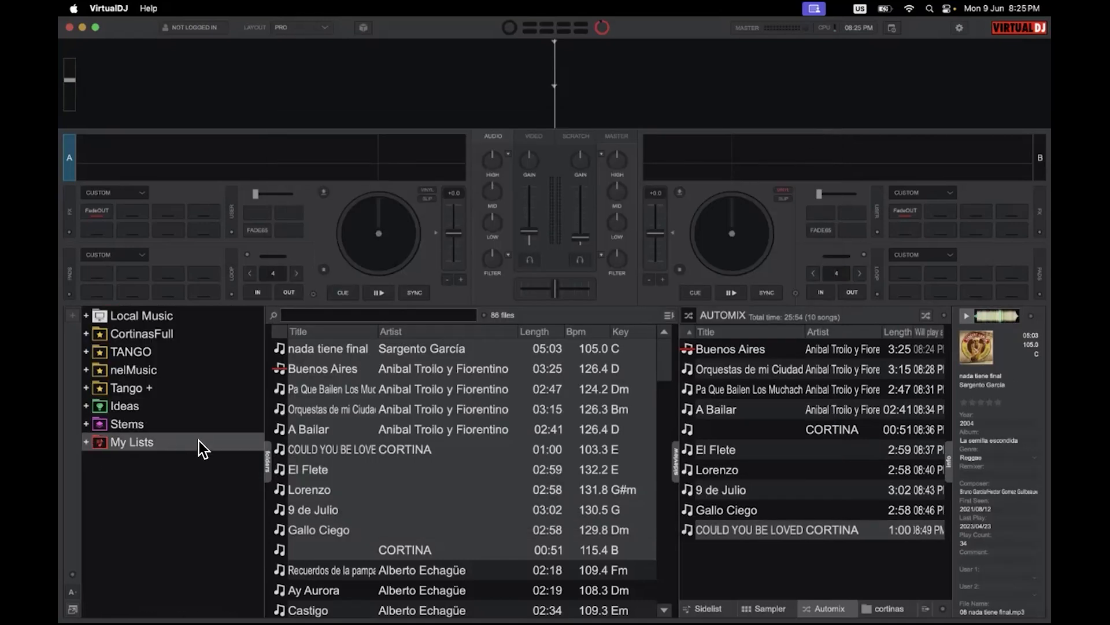
pyautogui.click(85, 405)
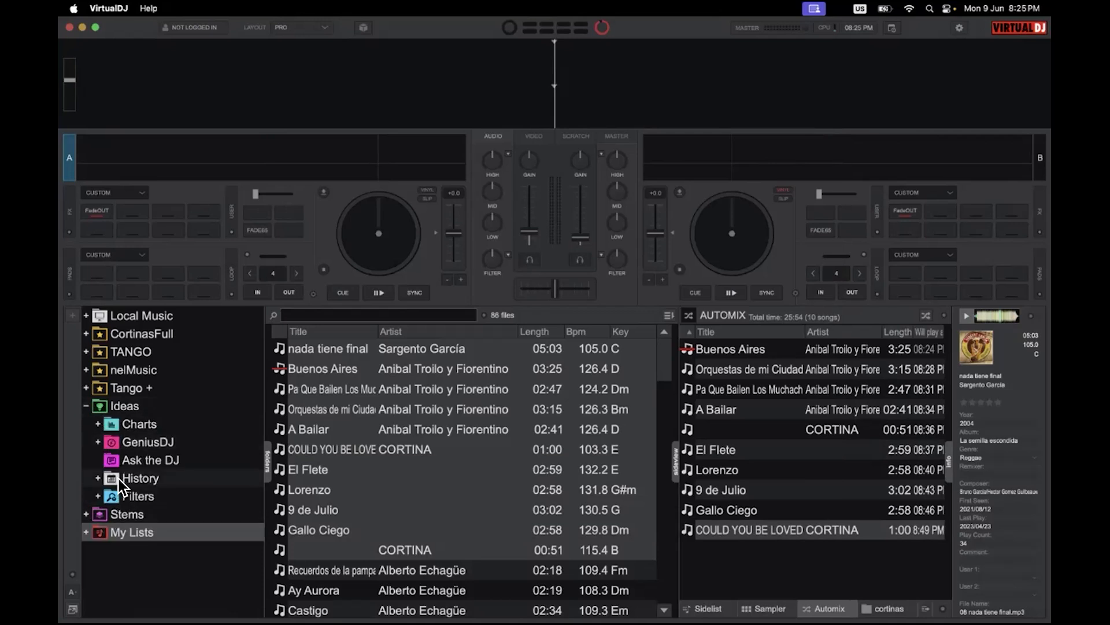
pyautogui.click(119, 478)
pyautogui.scroll(-3, 194, 529)
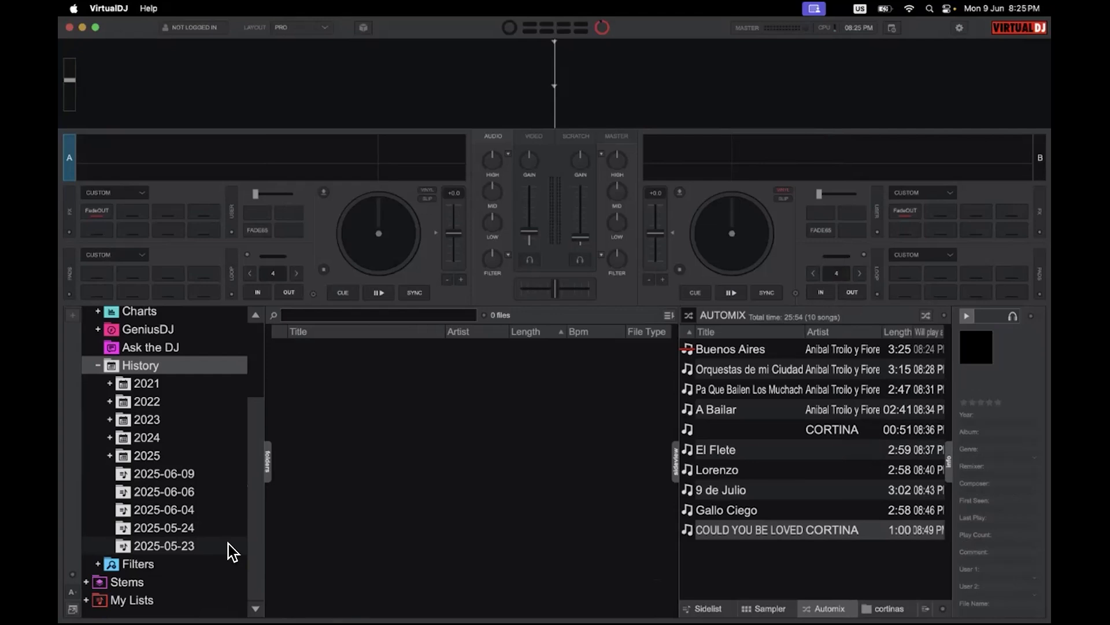
pyautogui.click(185, 543)
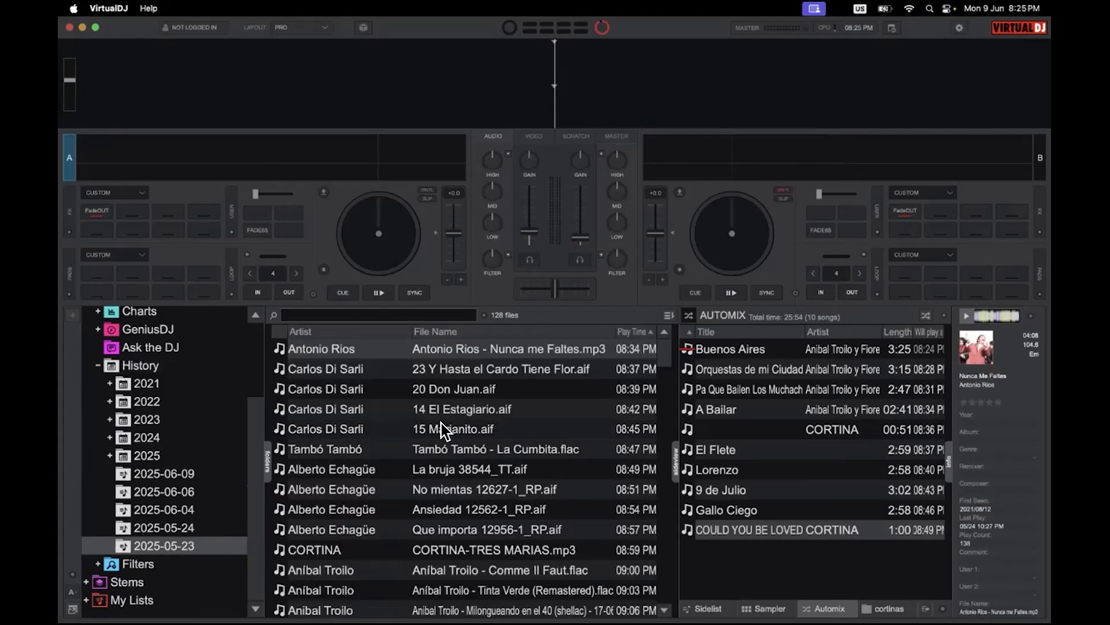
pyautogui.scroll(-8, 408, 408)
pyautogui.scroll(-6, 406, 404)
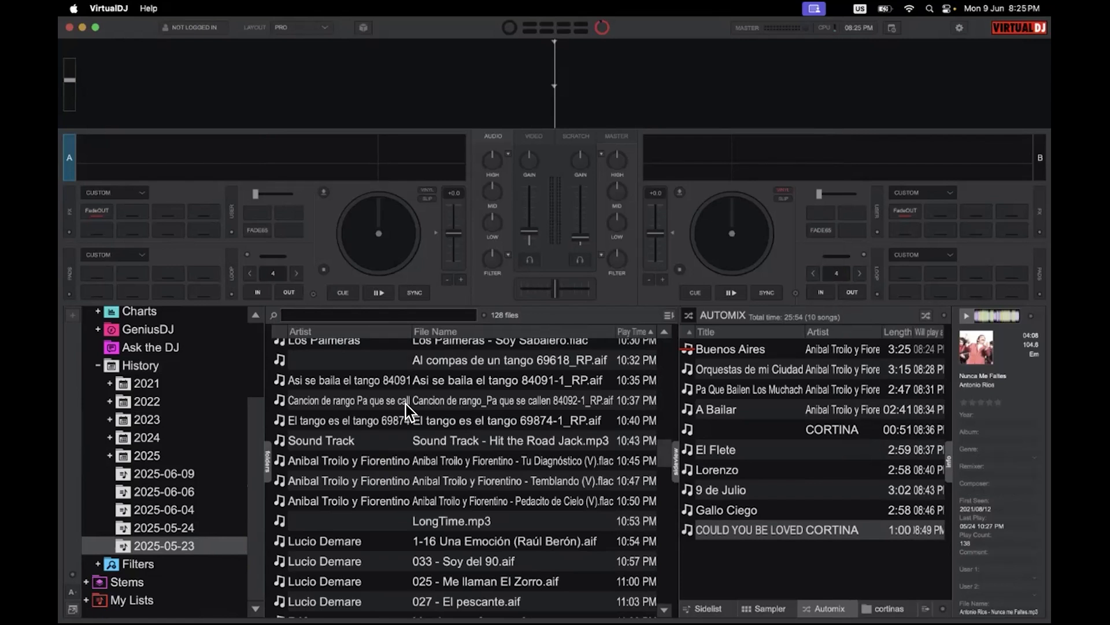
pyautogui.scroll(-2, 398, 429)
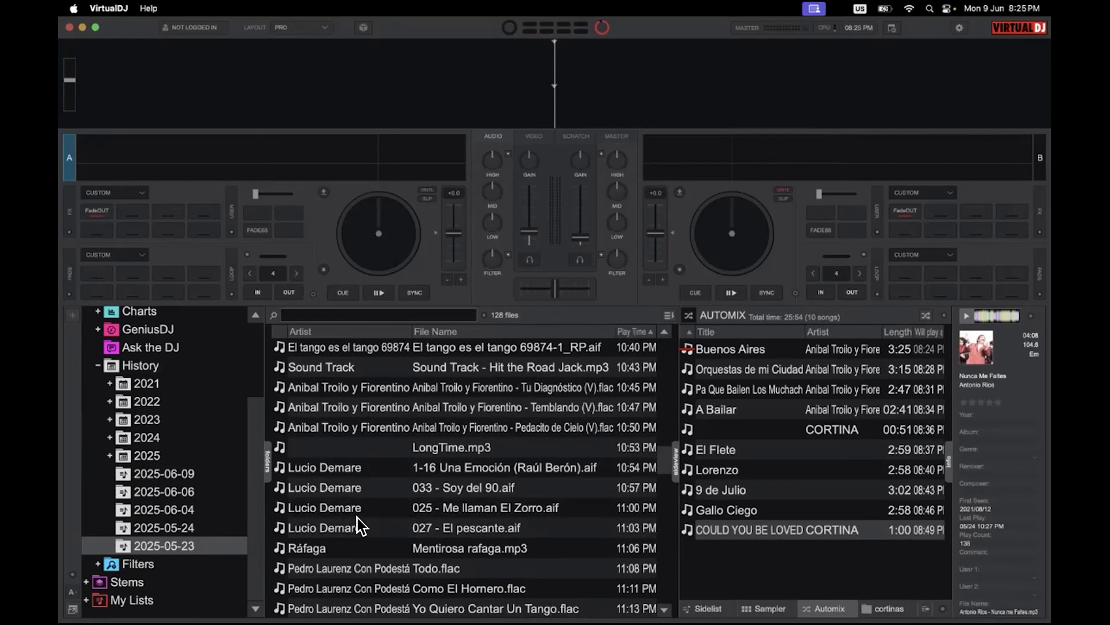
pyautogui.scroll(-5, 362, 528)
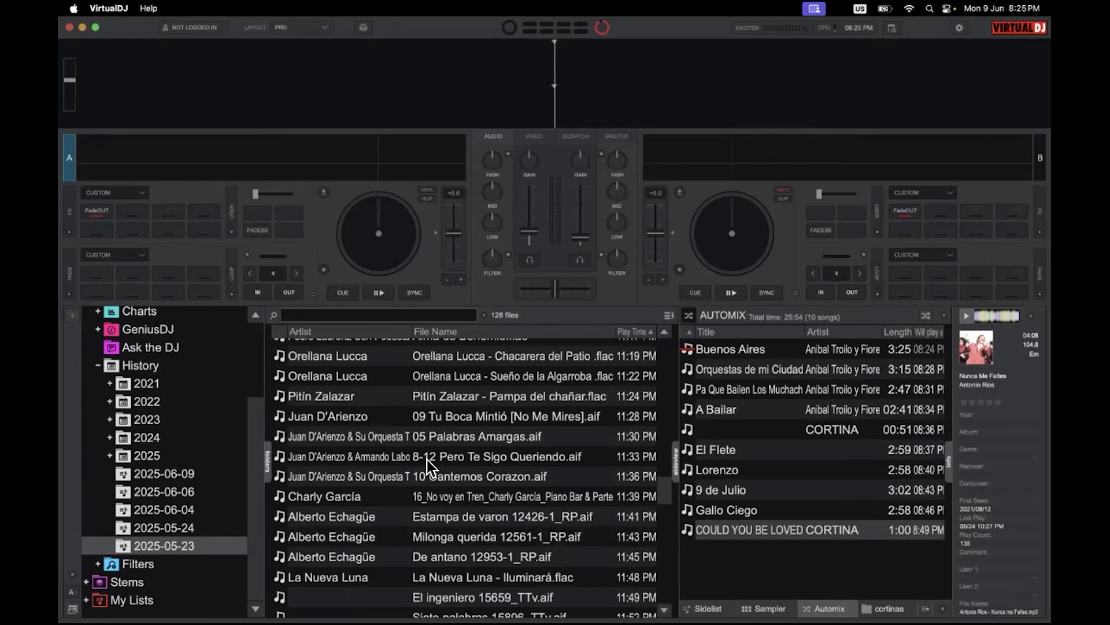
pyautogui.scroll(20, 513, 512)
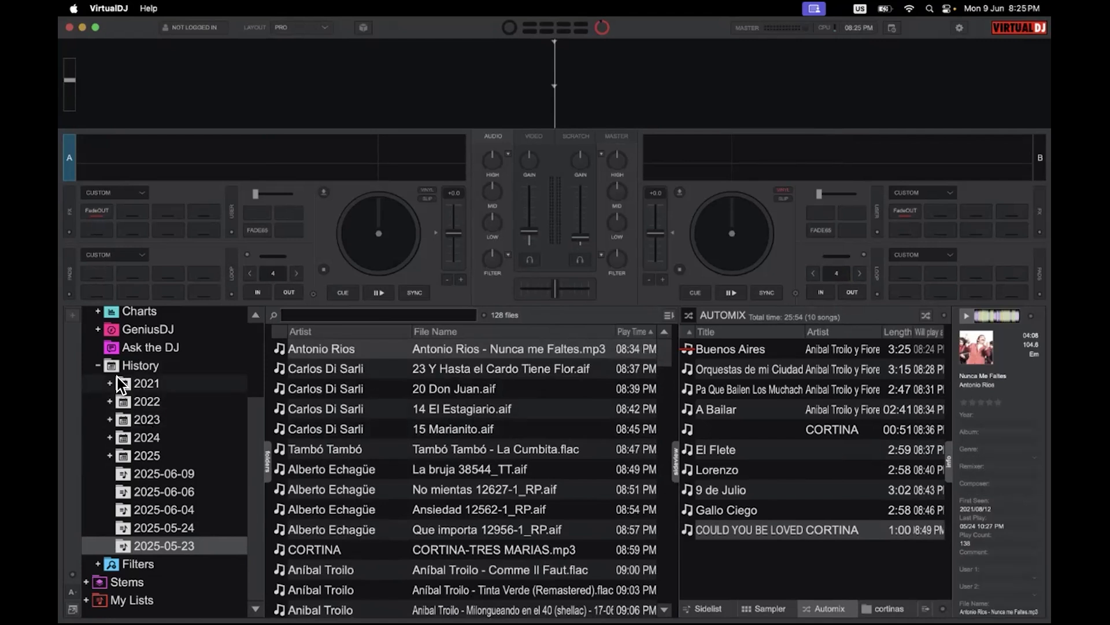
# Step: Collapse the History folder and its parent Ideas folder in the folder tree
pyautogui.click(97, 365)
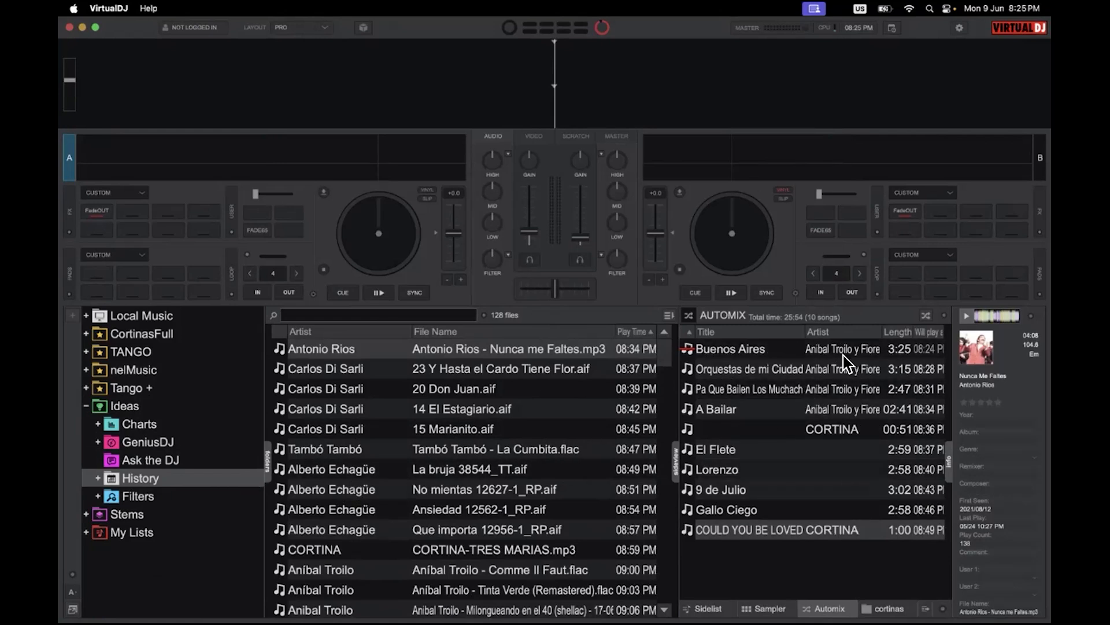
pyautogui.click(84, 405)
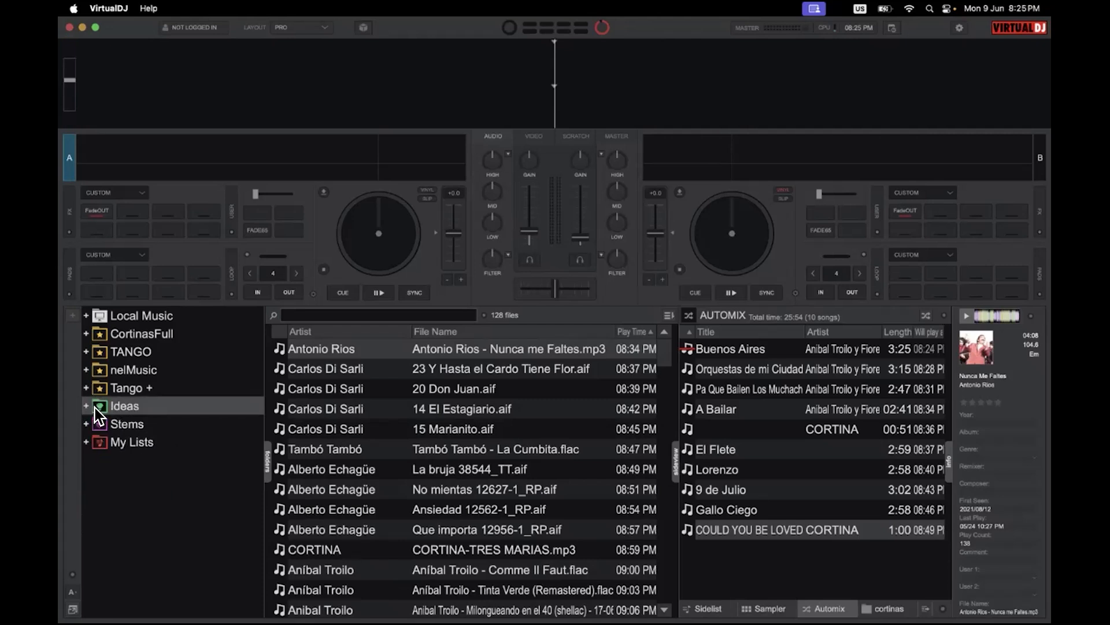
pyautogui.click(90, 403)
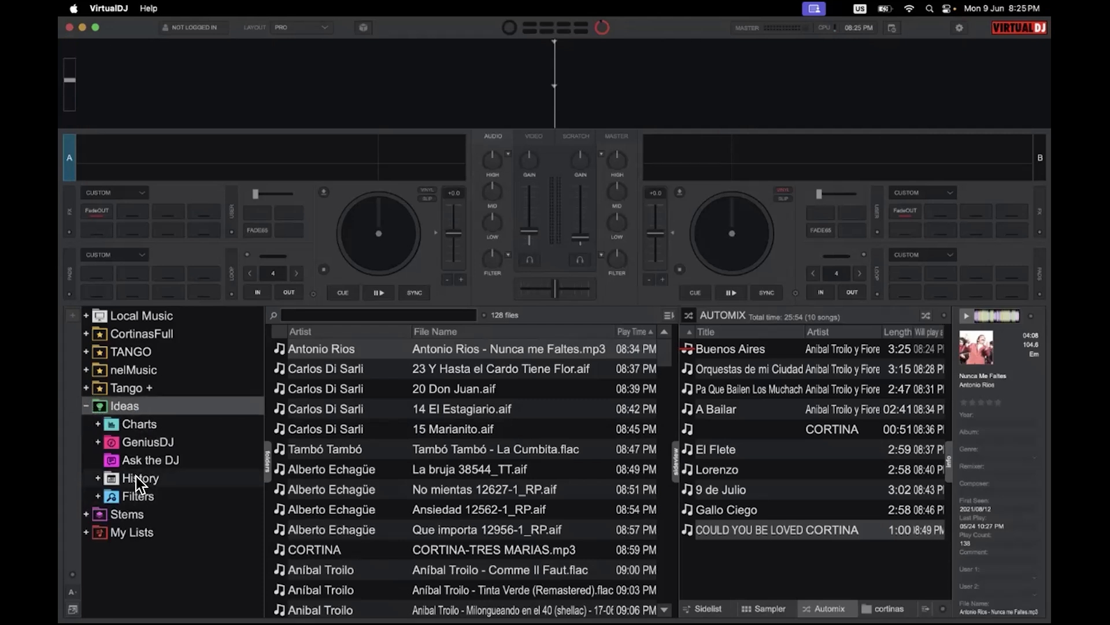
pyautogui.click(81, 406)
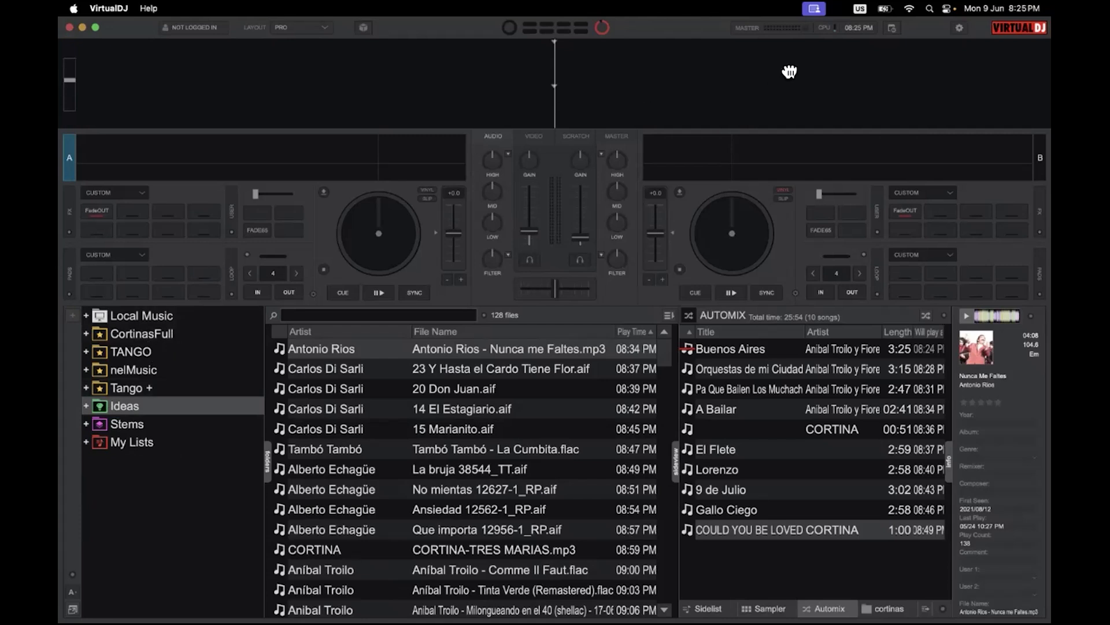
# Step: Examine the Internet and Automation categories of the program options, closing the settings after the review
pyautogui.click(958, 29)
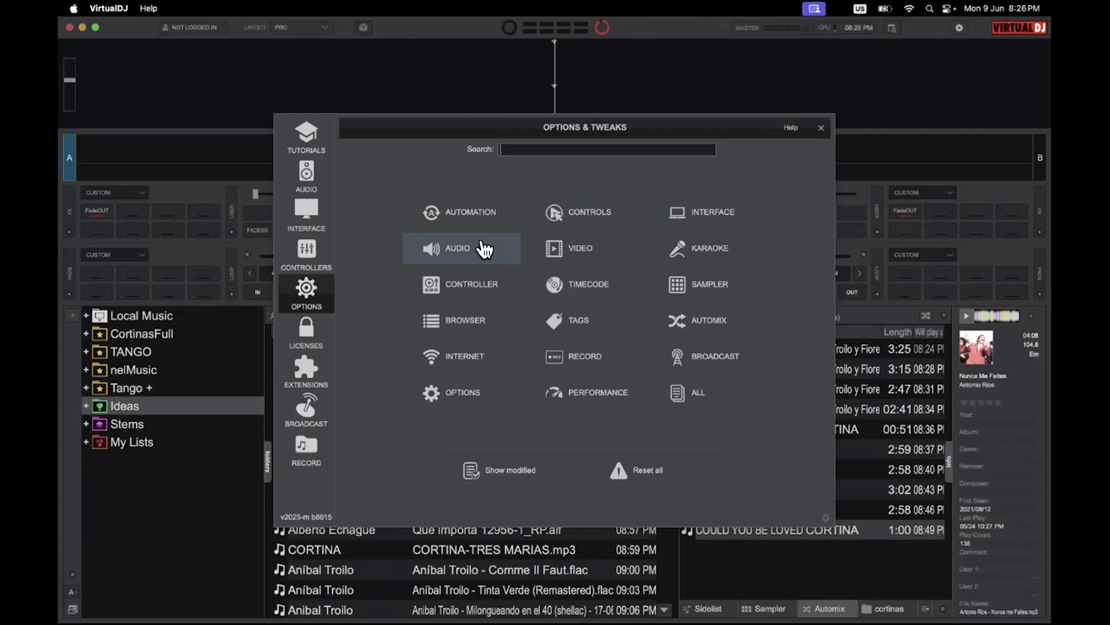
pyautogui.click(463, 354)
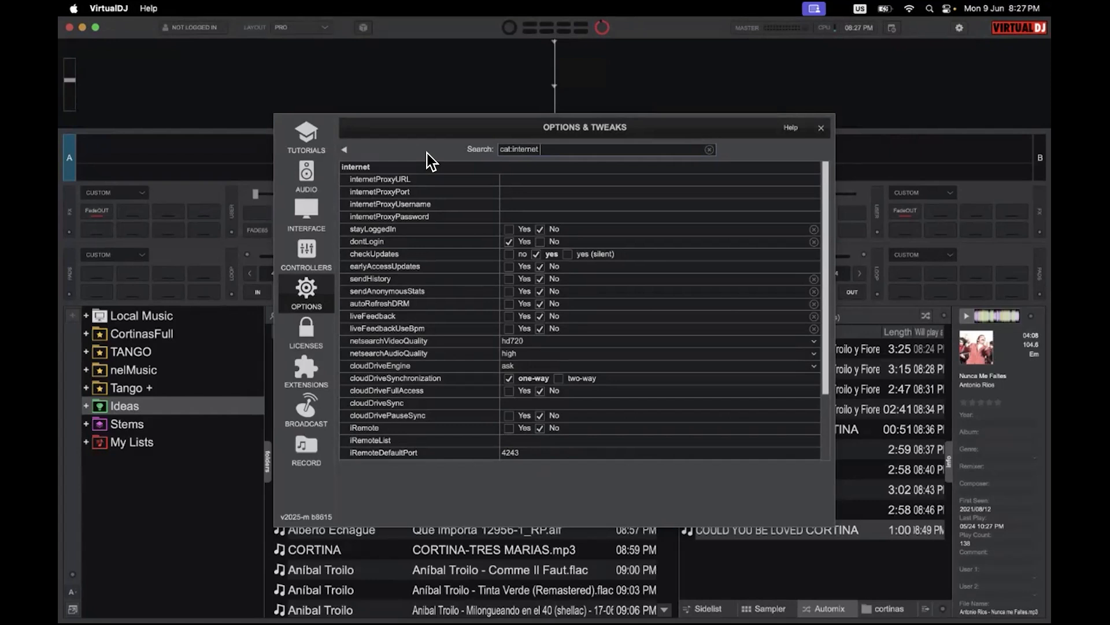
pyautogui.click(707, 150)
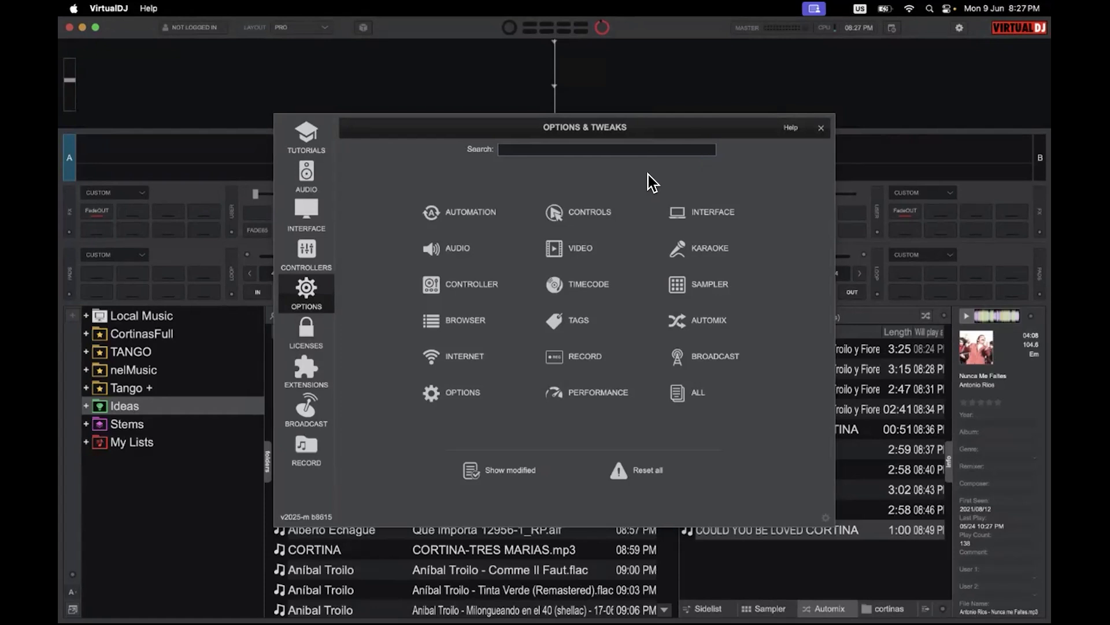
pyautogui.click(450, 212)
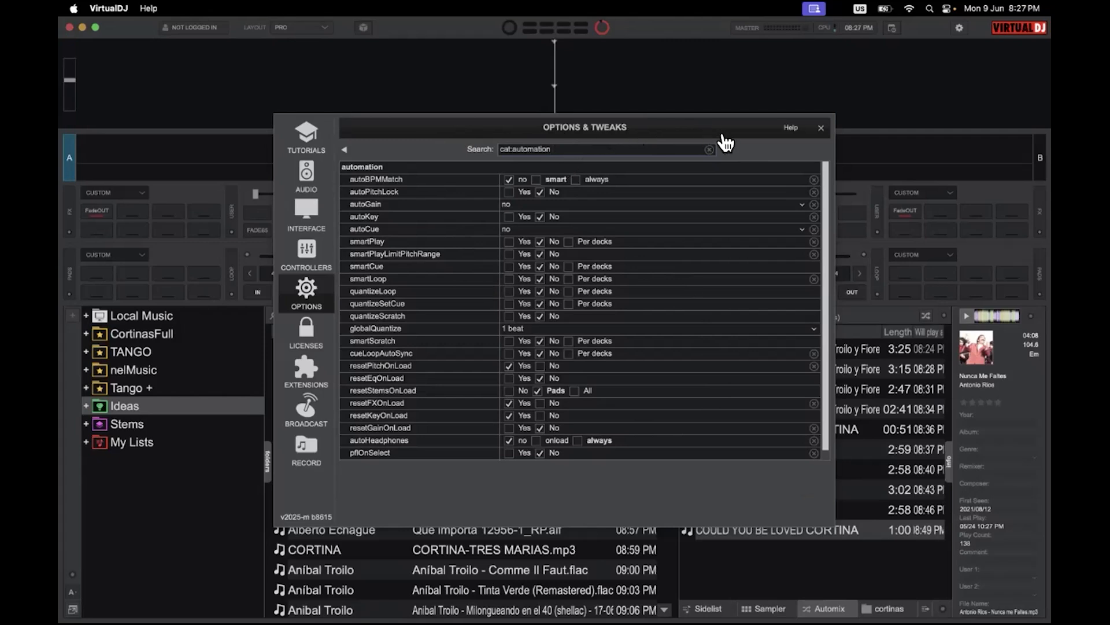
pyautogui.click(821, 128)
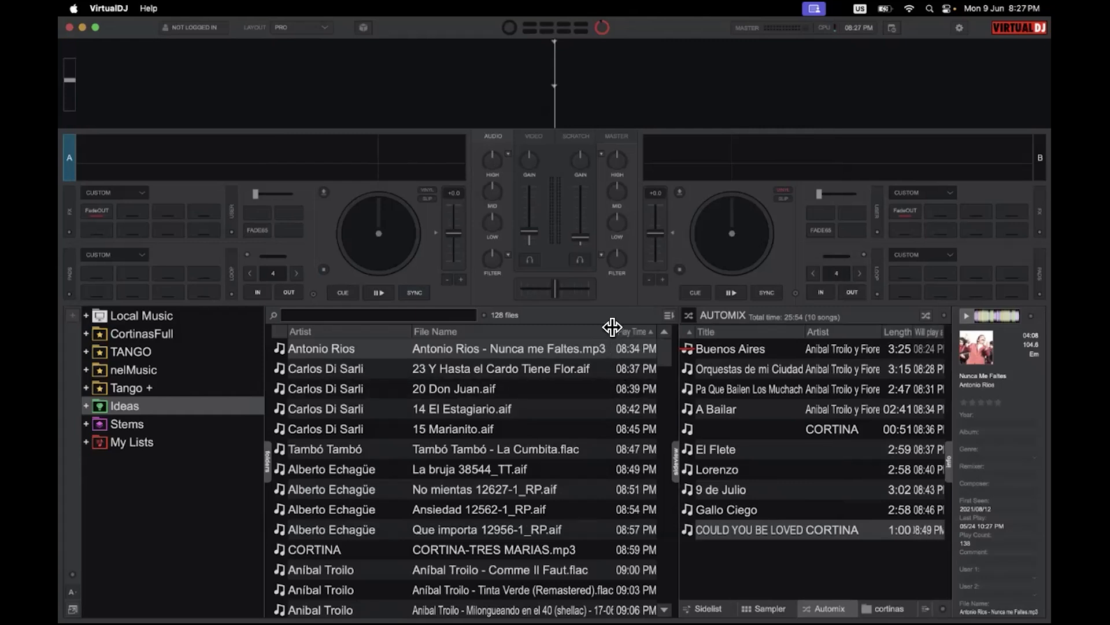
# Step: Load A Bailar on deck A, and Orquestas de mi Ciudad, Pa Que Bailen Los Muchachos, A Bailar and El Flete in turn on deck B
pyautogui.moveTo(612, 327)
pyautogui.mouseDown()
pyautogui.moveTo(577, 327)
pyautogui.moveTo(596, 330)
pyautogui.mouseUp()
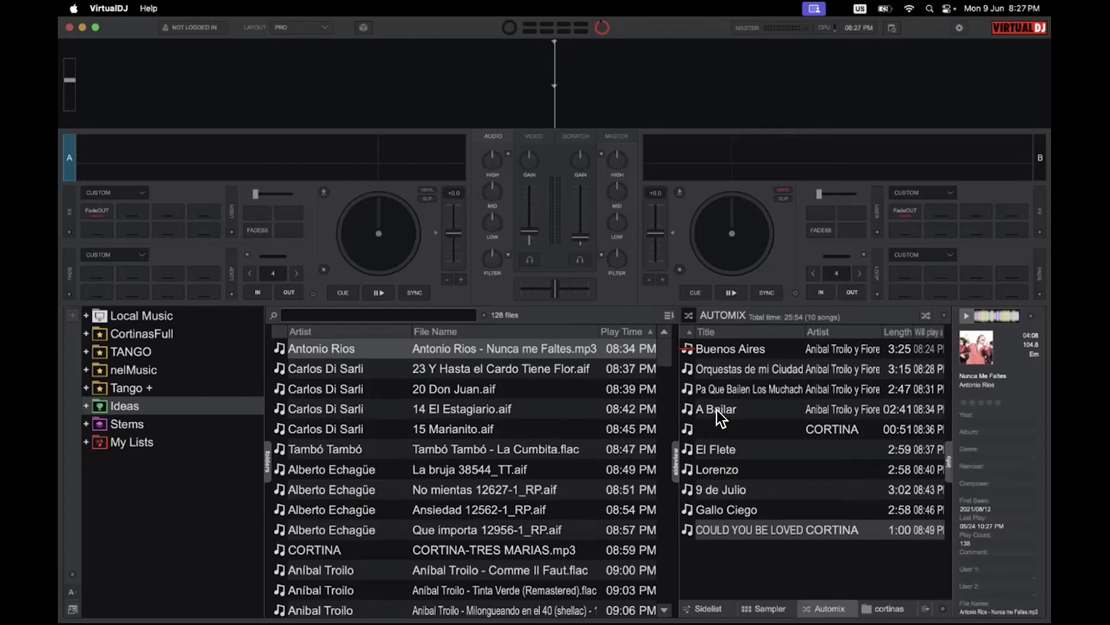
pyautogui.moveTo(717, 410); pyautogui.dragTo(359, 209)
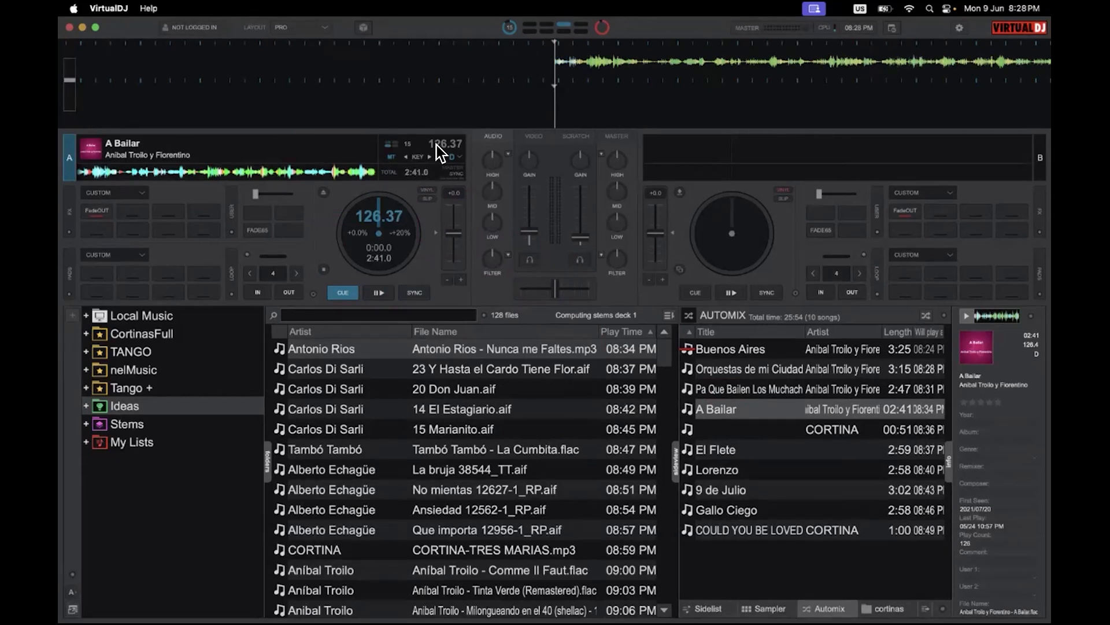
pyautogui.moveTo(722, 369); pyautogui.dragTo(749, 176)
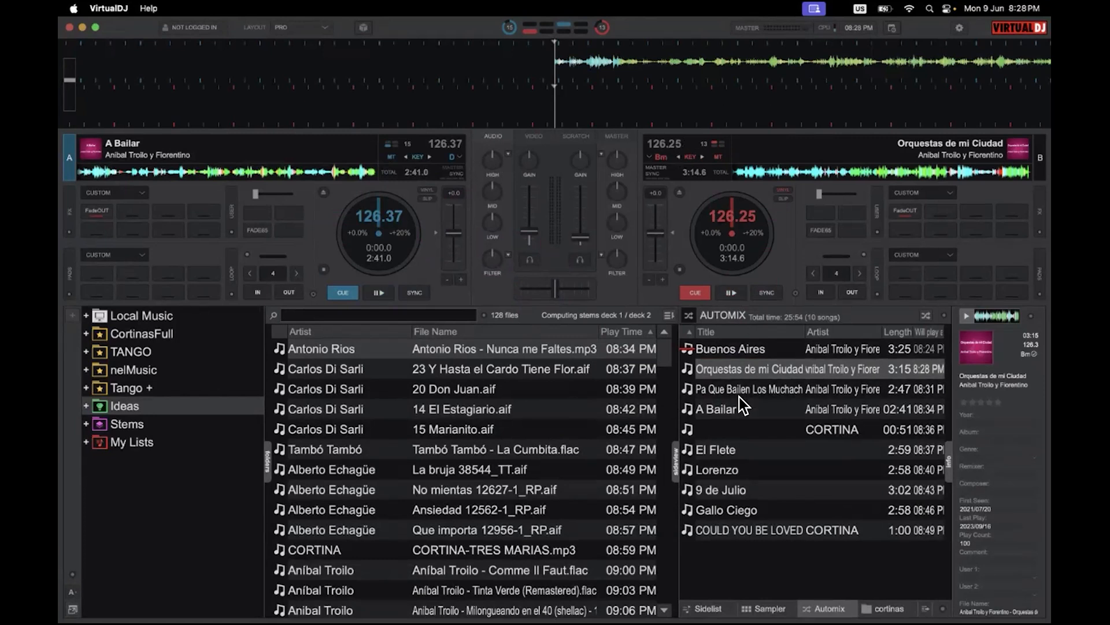
pyautogui.moveTo(732, 391); pyautogui.dragTo(745, 154)
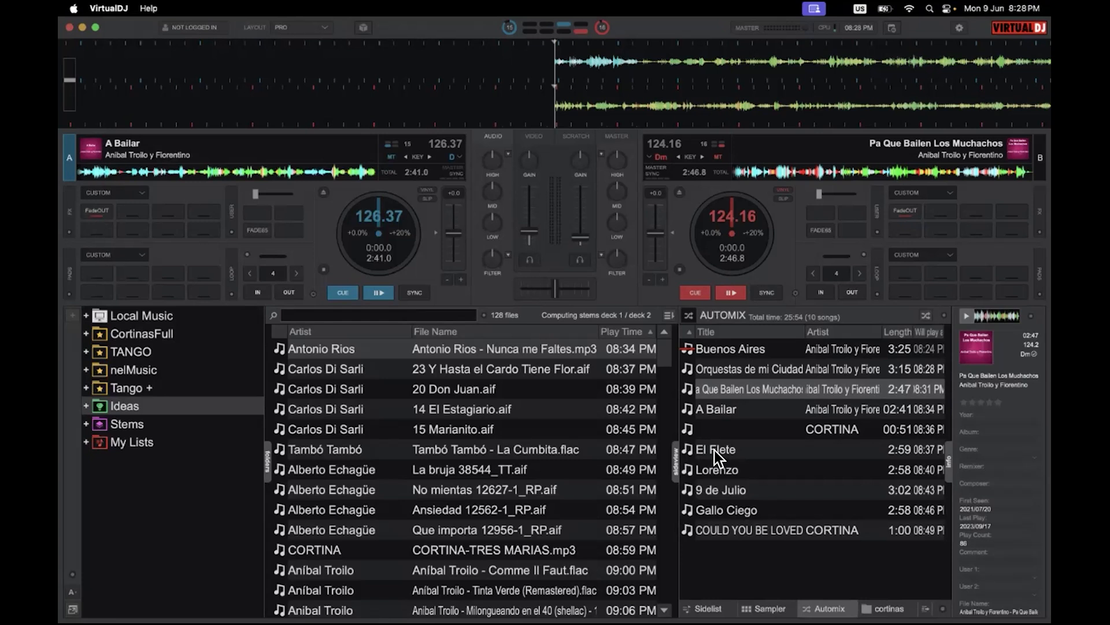
pyautogui.moveTo(717, 409); pyautogui.dragTo(718, 158)
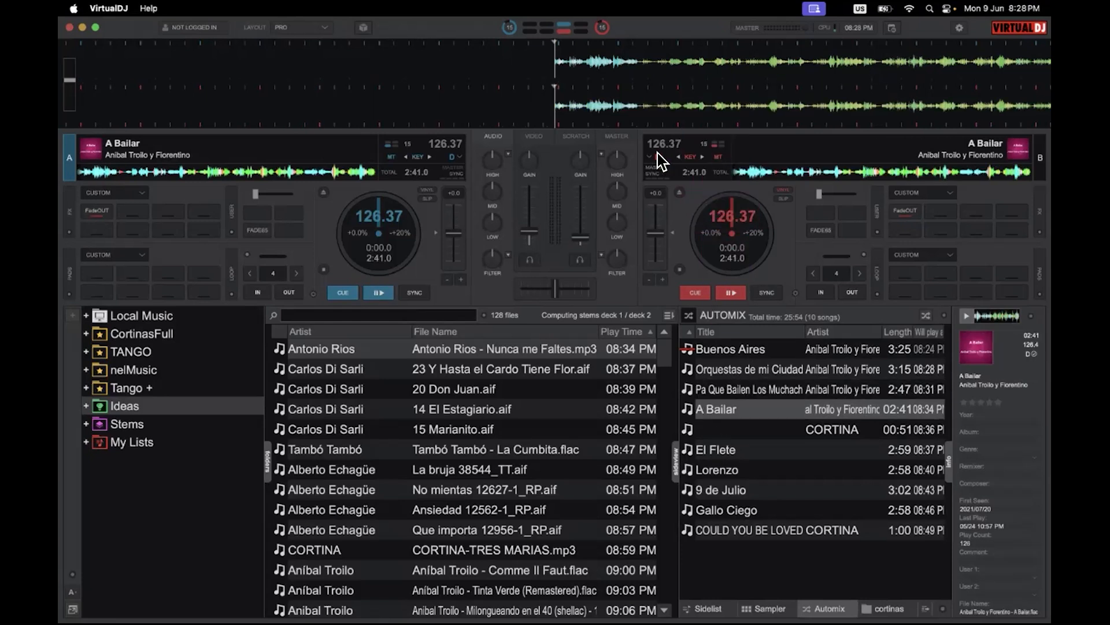
pyautogui.moveTo(706, 449); pyautogui.dragTo(730, 148)
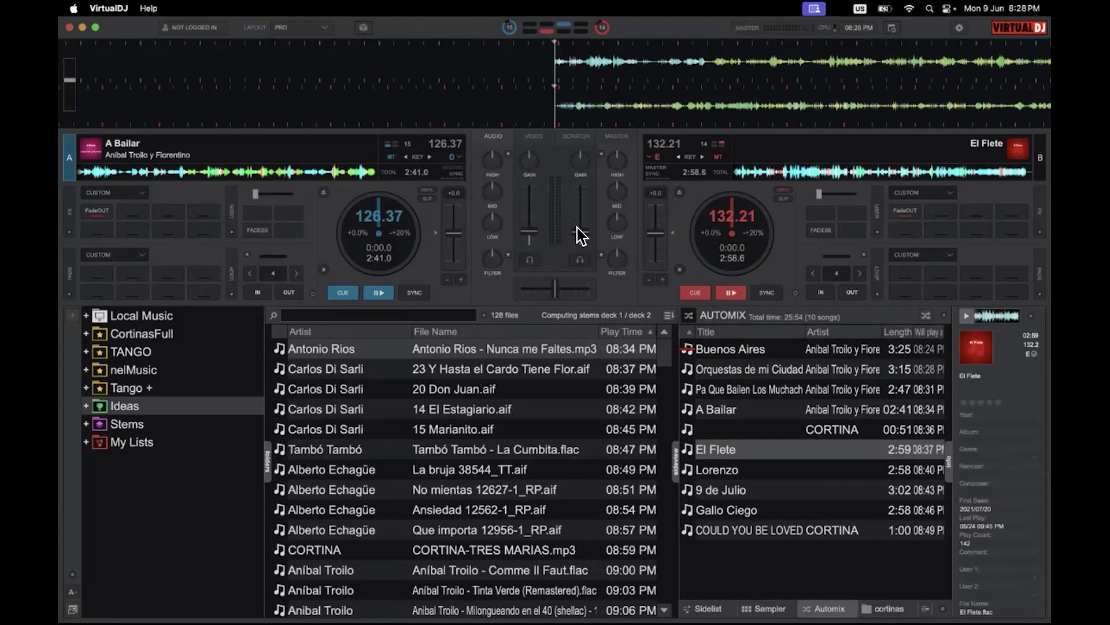
# Step: Unload the tracks from both deck B and deck A
pyautogui.moveTo(577, 227)
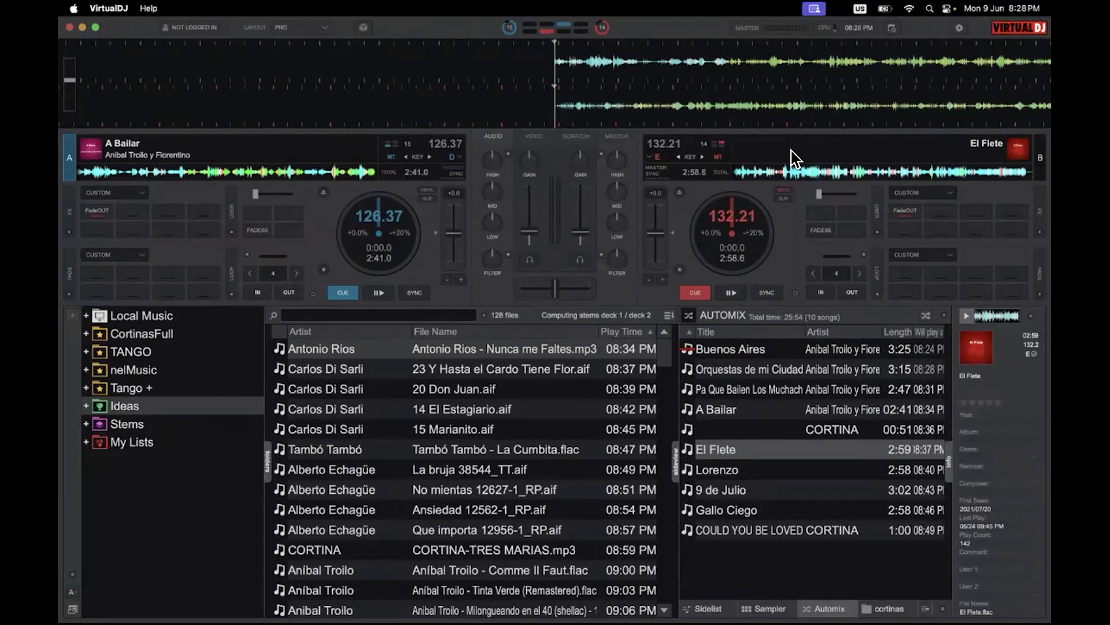
pyautogui.click(680, 192)
pyautogui.click(324, 192)
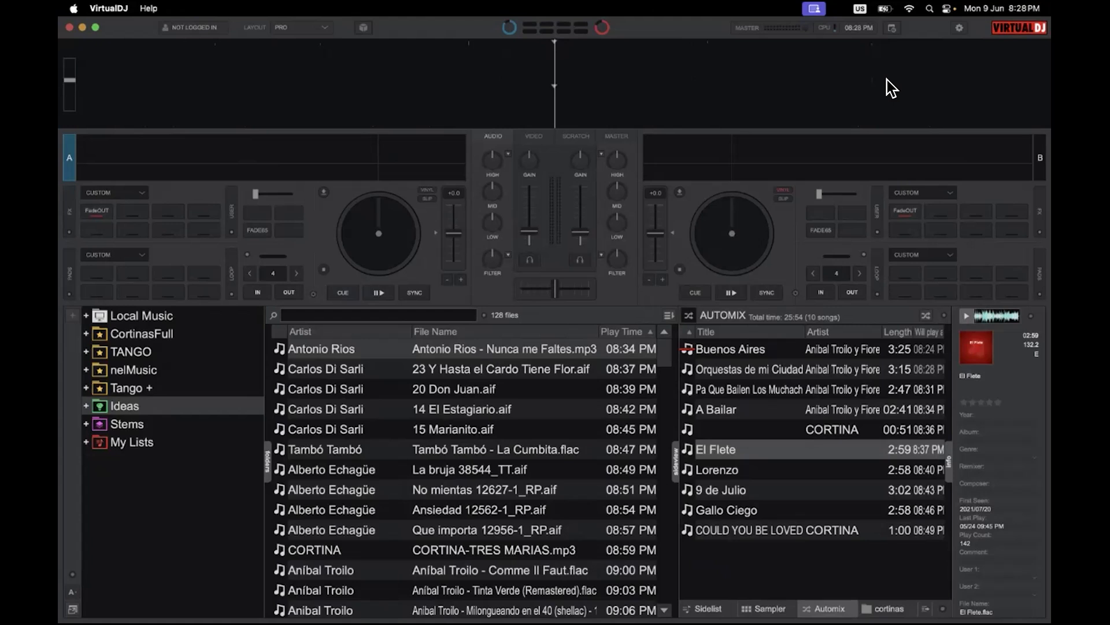
# Step: Show the mixer's master controls and search the Effects extensions for "eq", closing the settings after the check
pyautogui.click(630, 134)
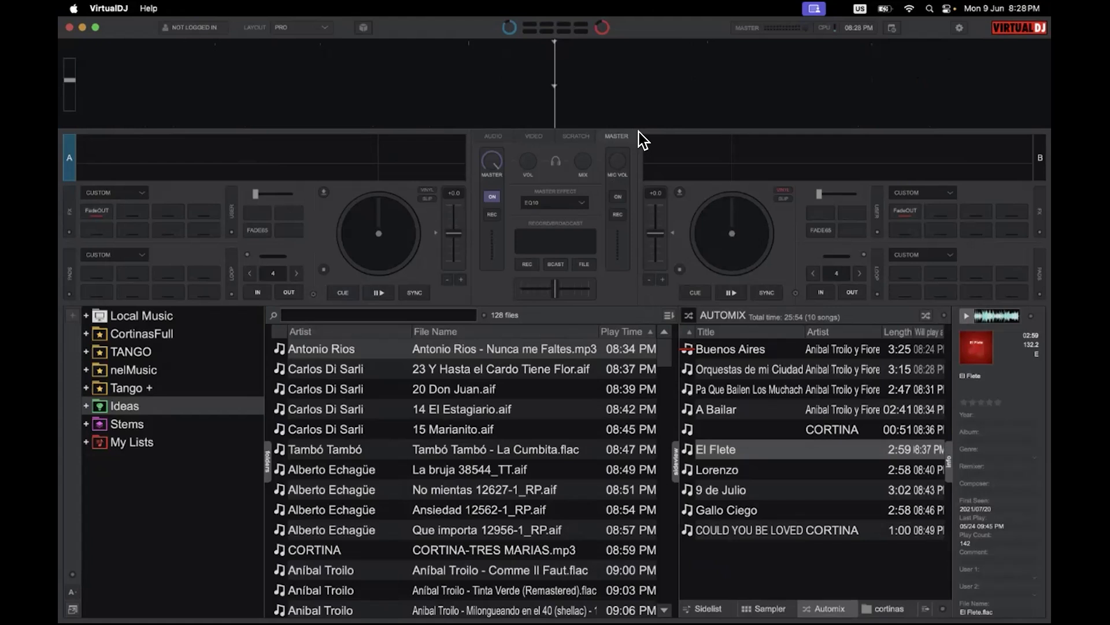
pyautogui.click(959, 27)
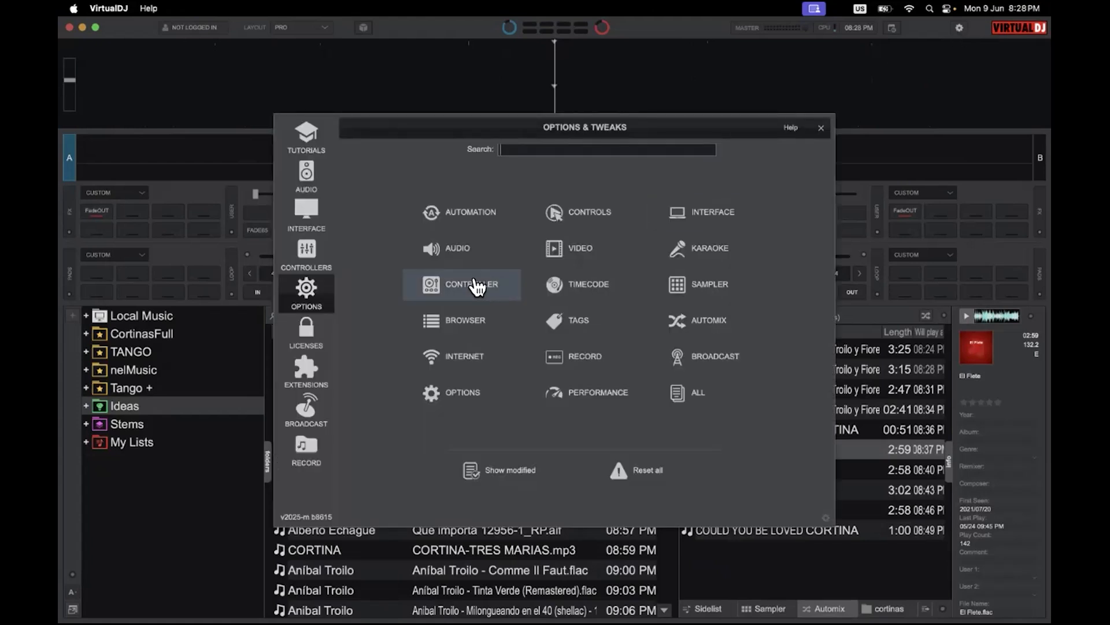
pyautogui.click(304, 366)
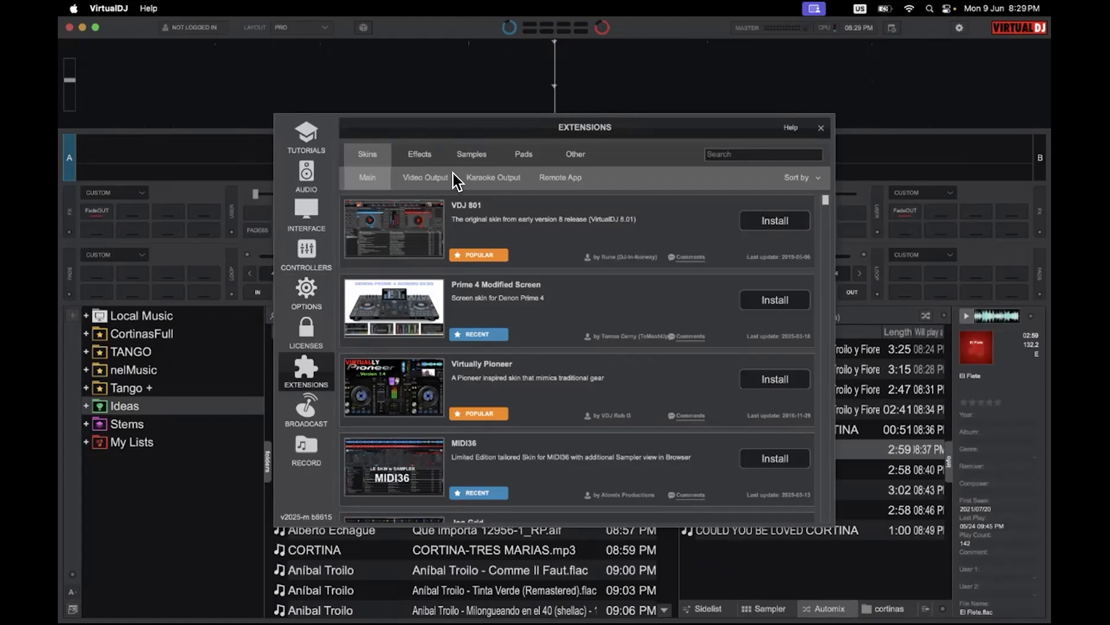
pyautogui.click(425, 155)
pyautogui.click(731, 153)
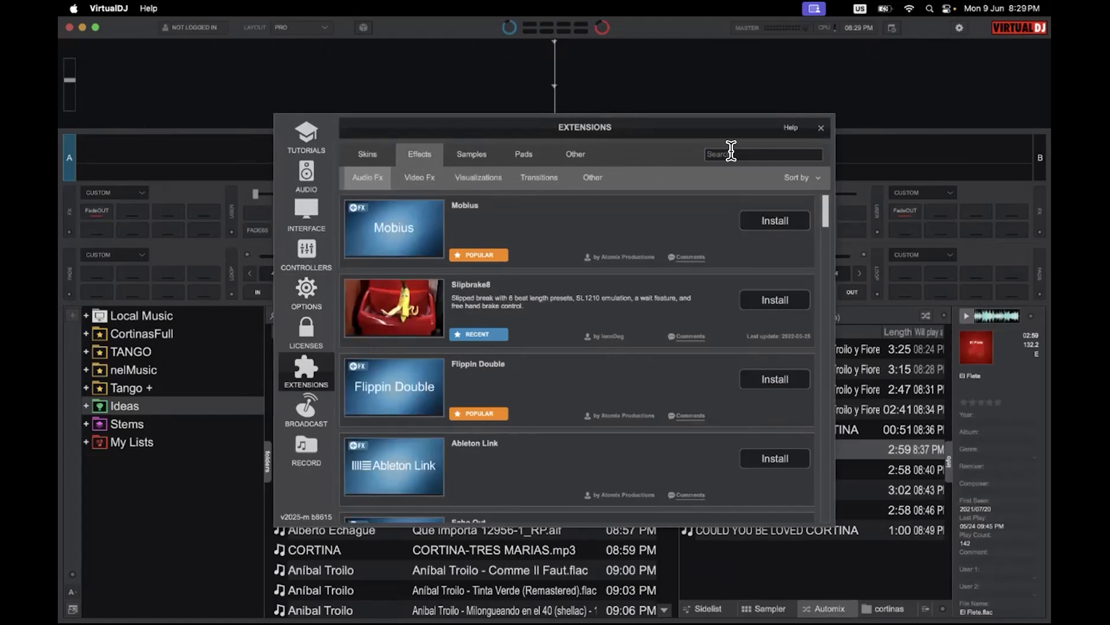
pyautogui.write('eq')
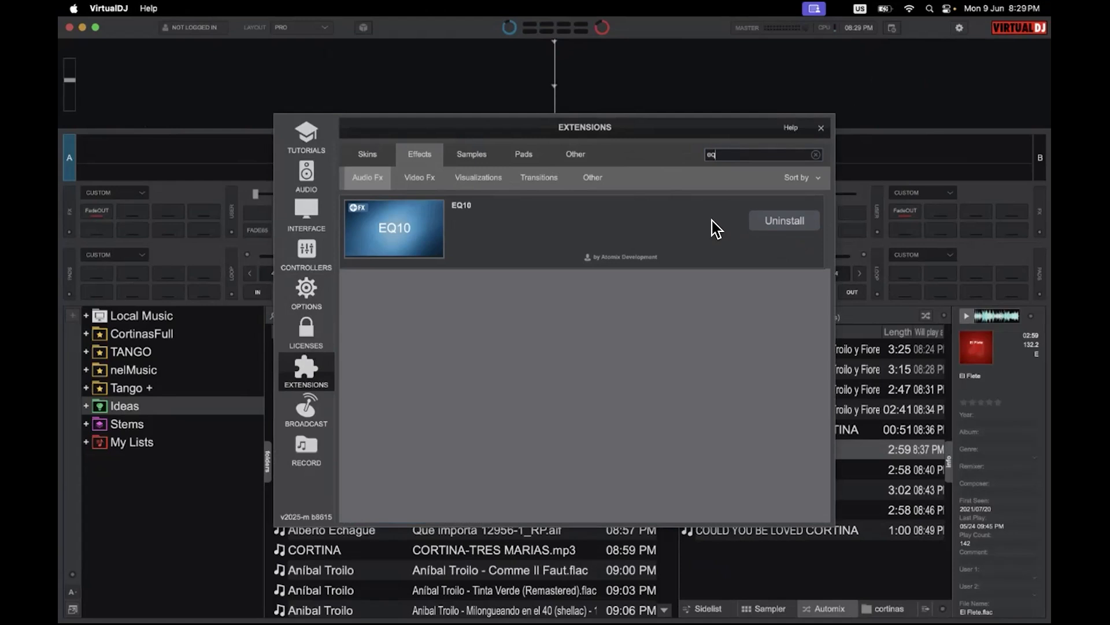
pyautogui.click(822, 128)
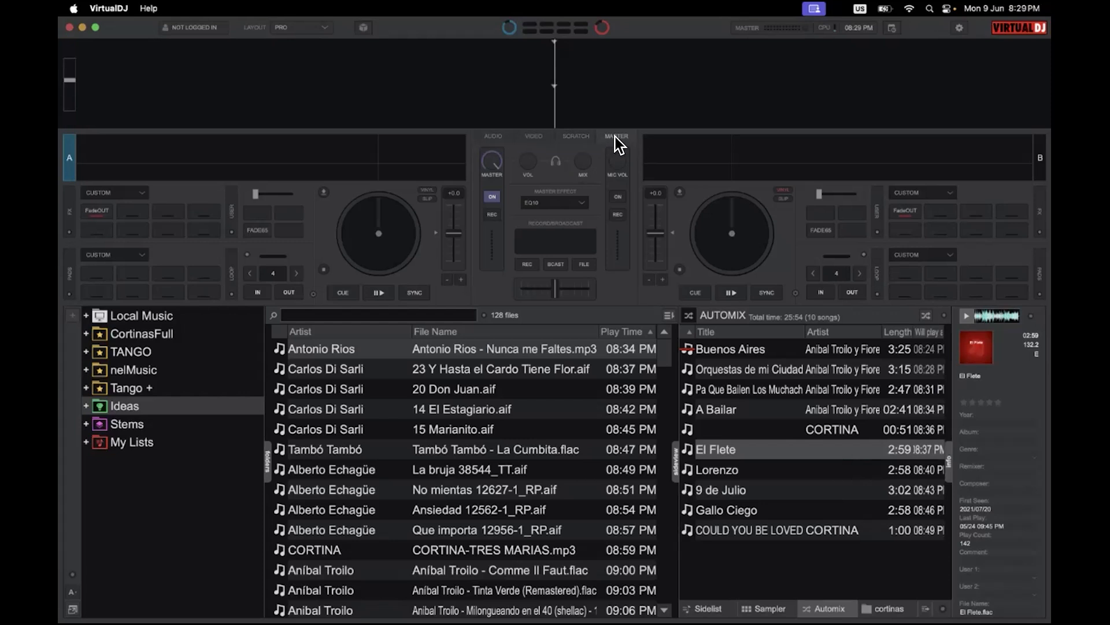
# Step: Look through the mixer's audio, scratch and video controls, returning to the audio view
pyautogui.click(493, 136)
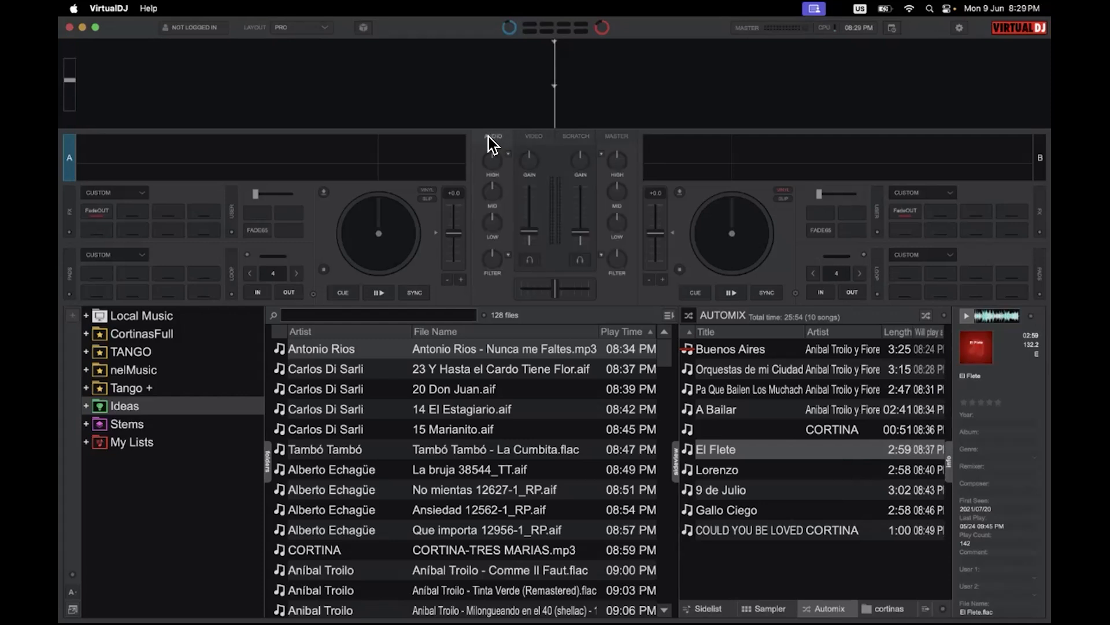
pyautogui.click(576, 136)
pyautogui.click(539, 135)
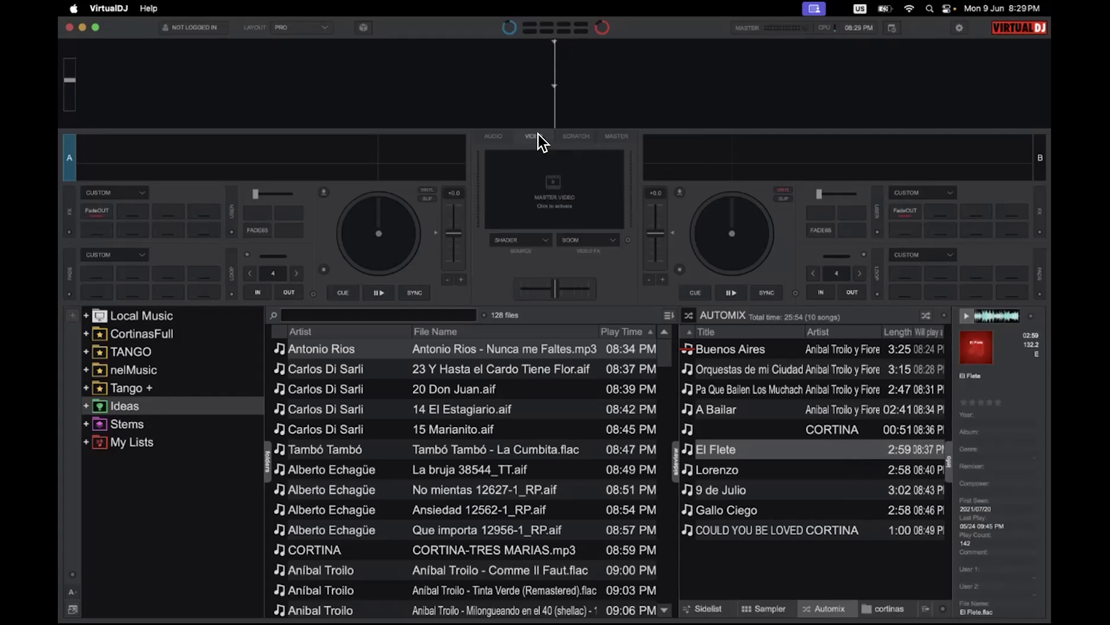
pyautogui.click(498, 135)
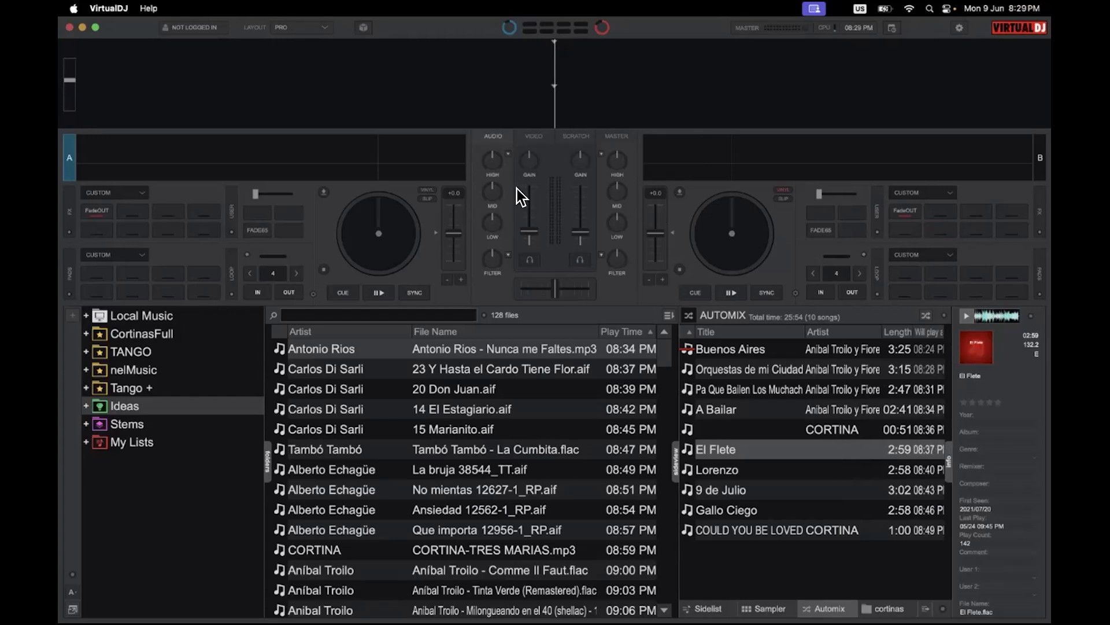
# Step: Open the settings of the EQ10 master effect and switch the effect on
pyautogui.click(615, 138)
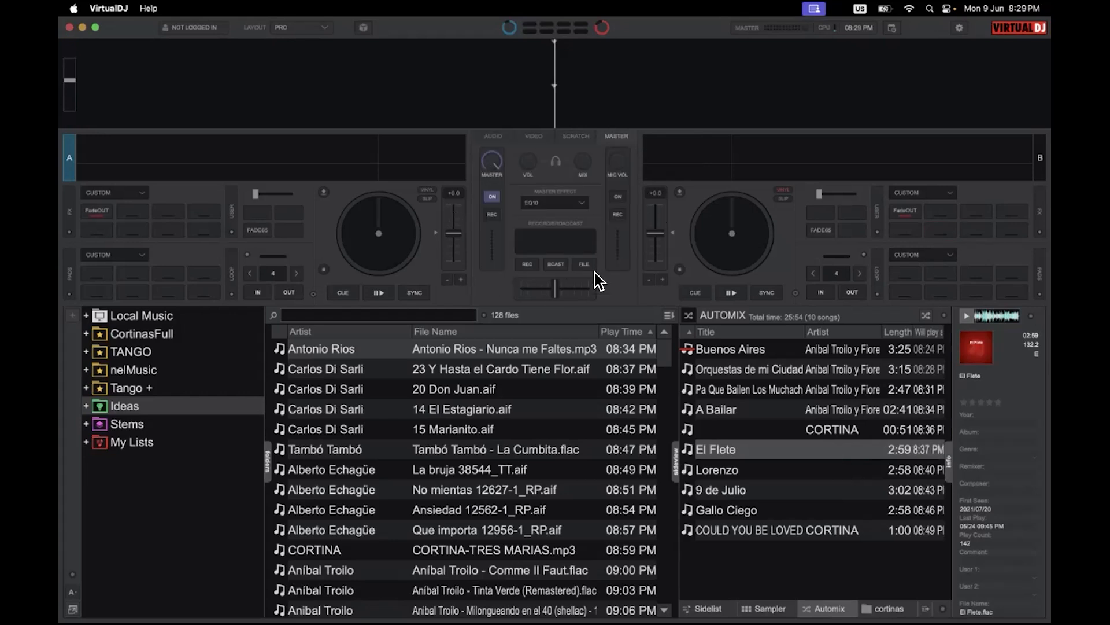
pyautogui.click(581, 200)
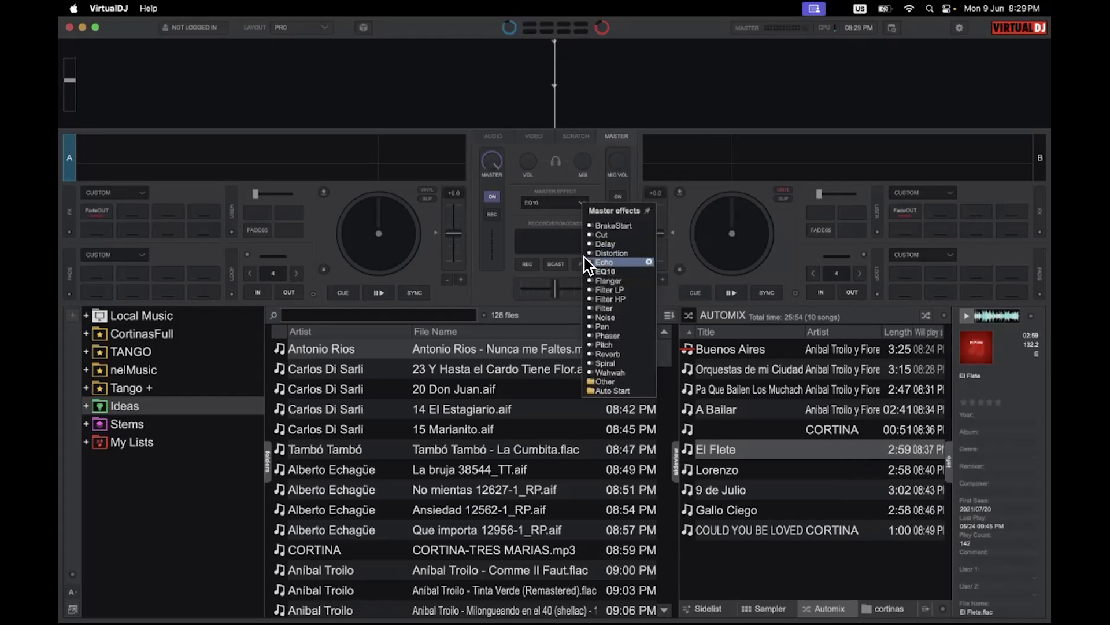
pyautogui.click(649, 272)
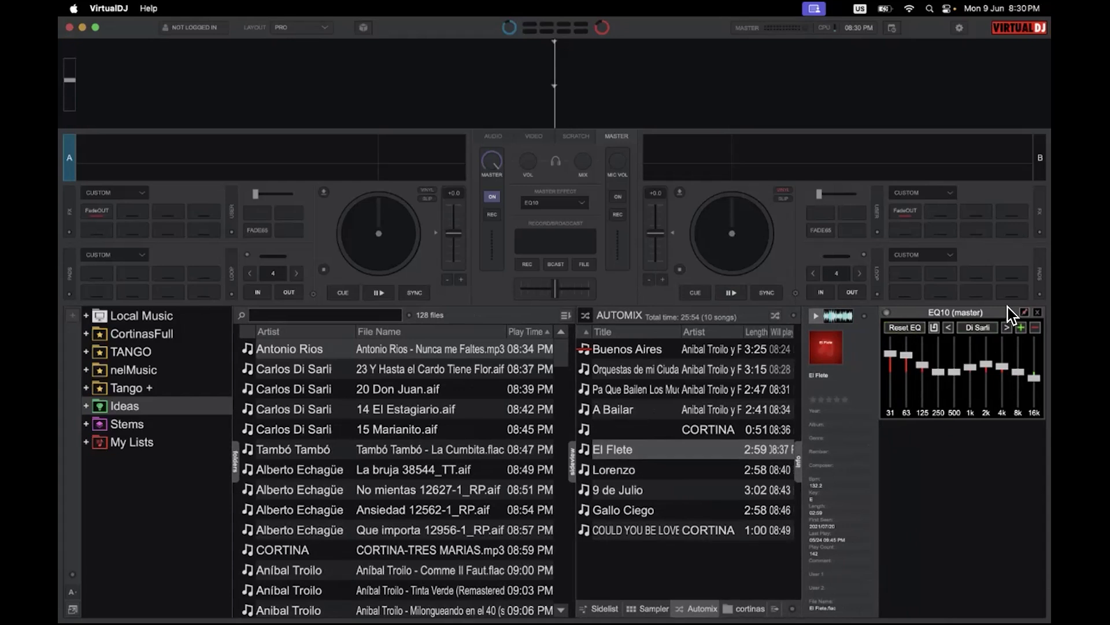
pyautogui.click(884, 312)
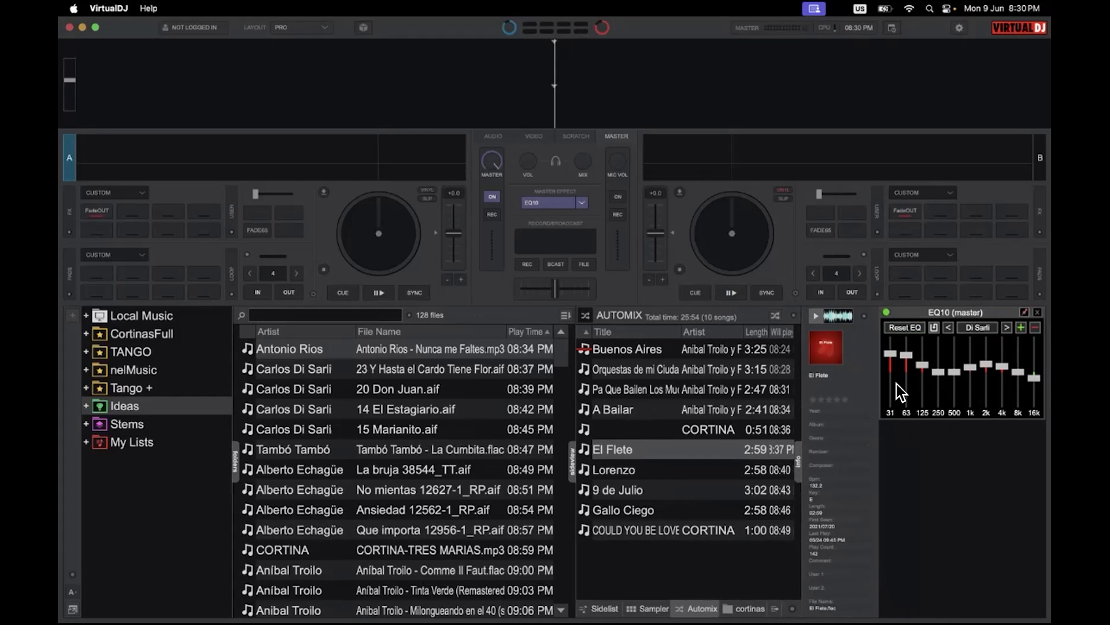
pyautogui.moveTo(894, 391)
# Step: Switch the mixer to its audio view, change the layout to STARTER and return it to PRO
pyautogui.click(492, 135)
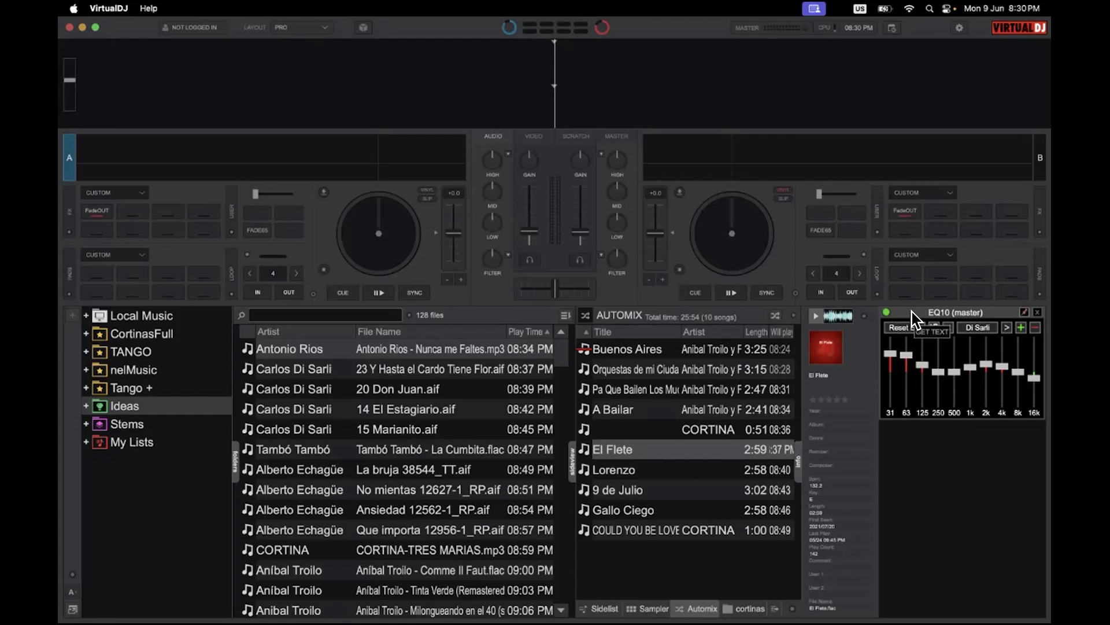
pyautogui.click(321, 27)
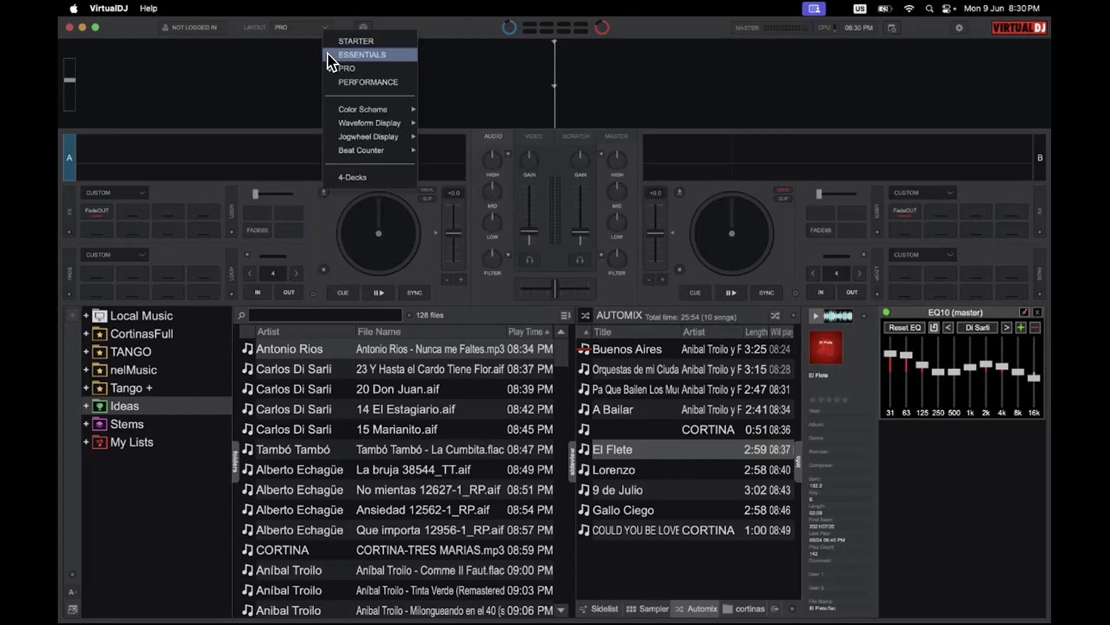
pyautogui.click(328, 39)
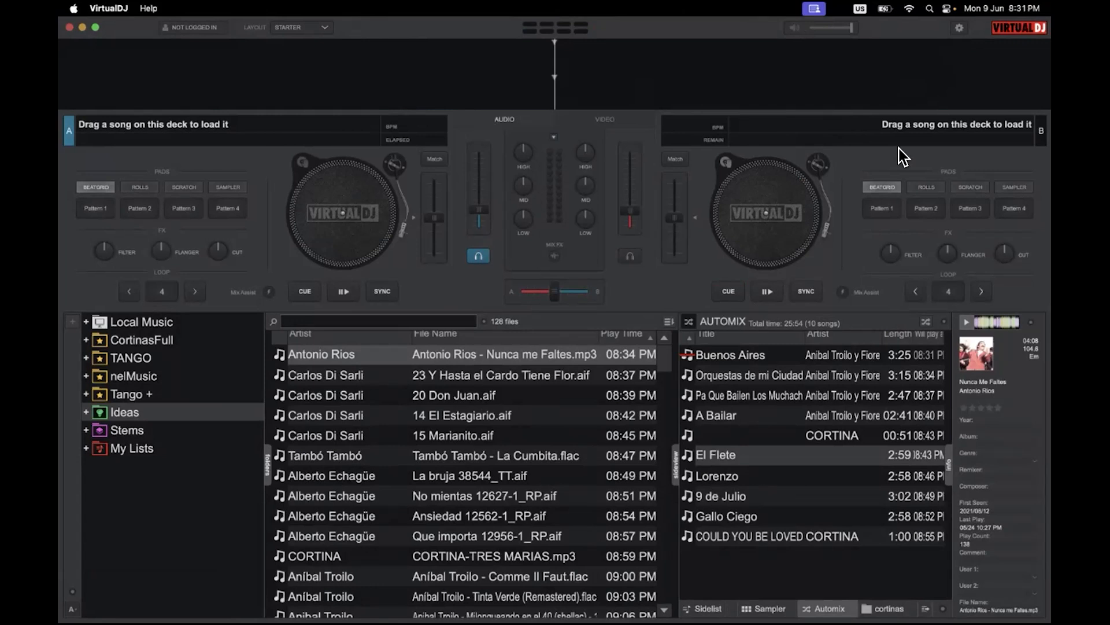
pyautogui.click(328, 25)
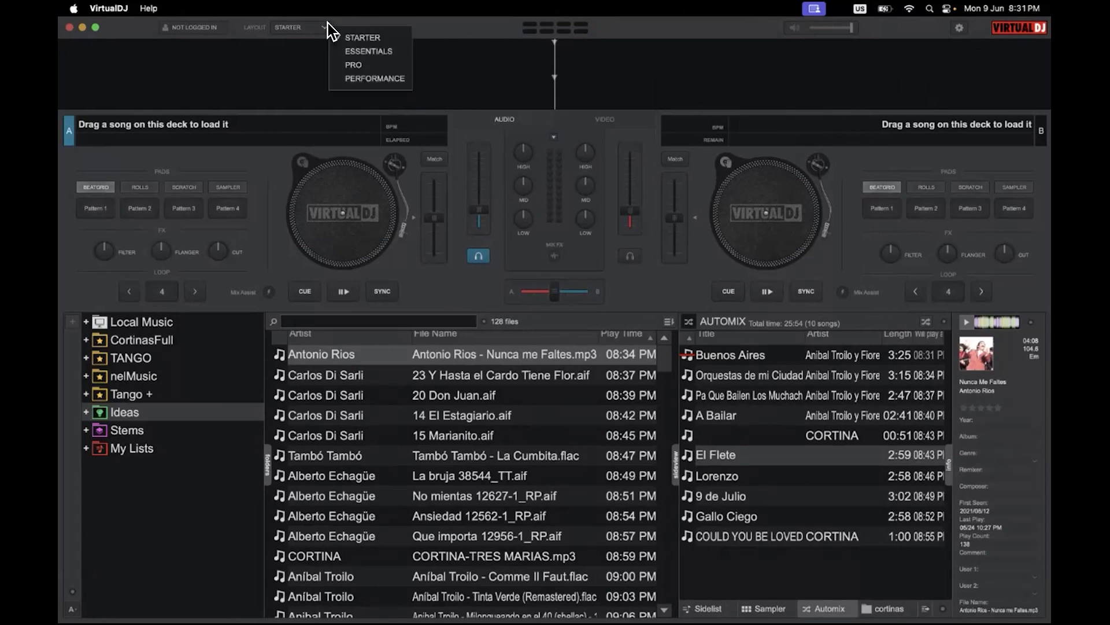
pyautogui.click(338, 62)
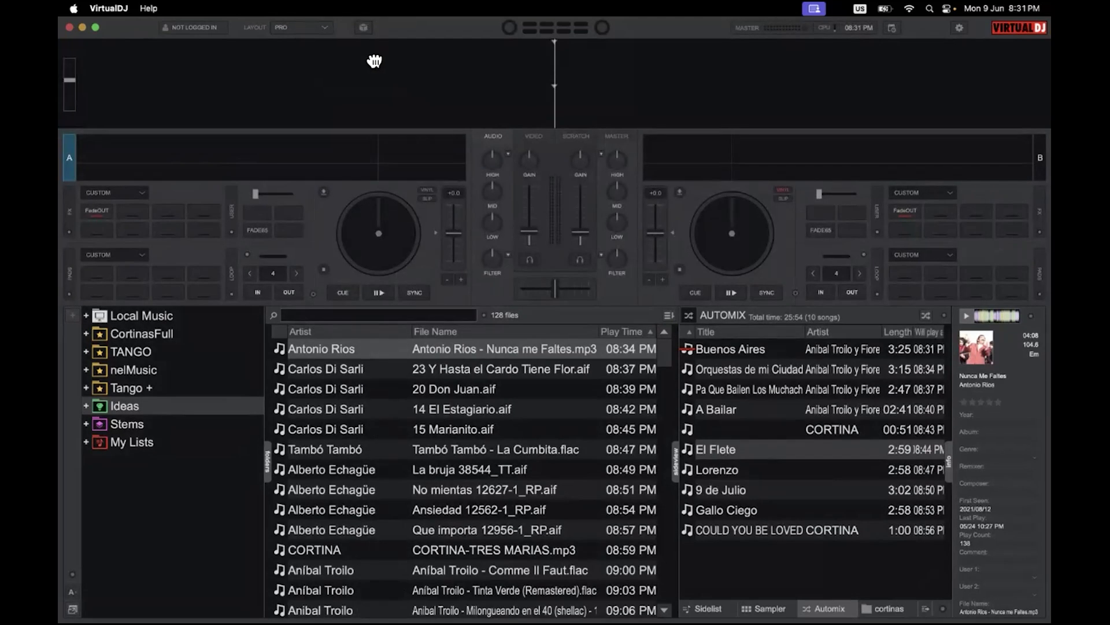
# Step: Bring the EQ10 equalizer of the master effects back into view beside the Automix list
pyautogui.click(607, 134)
pyautogui.click(580, 202)
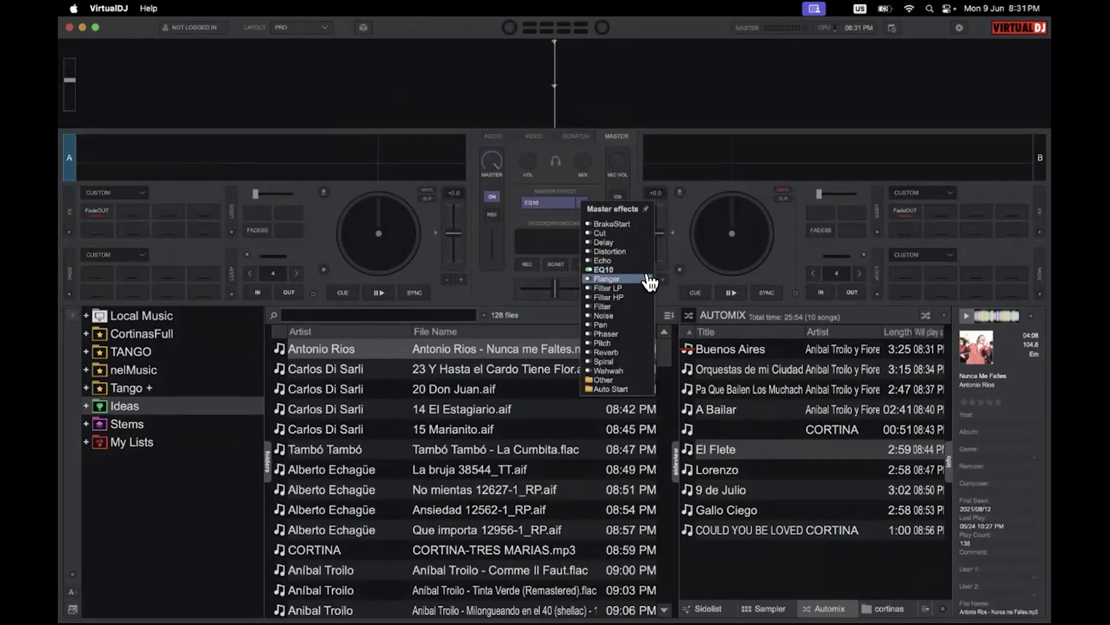
pyautogui.click(645, 270)
pyautogui.click(580, 199)
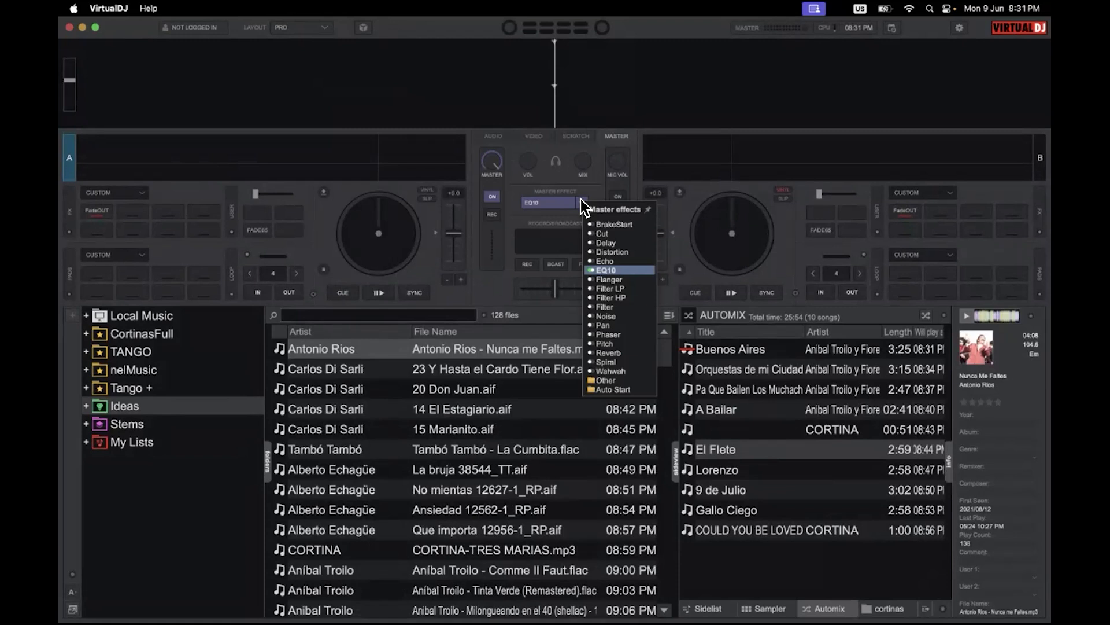
pyautogui.click(641, 270)
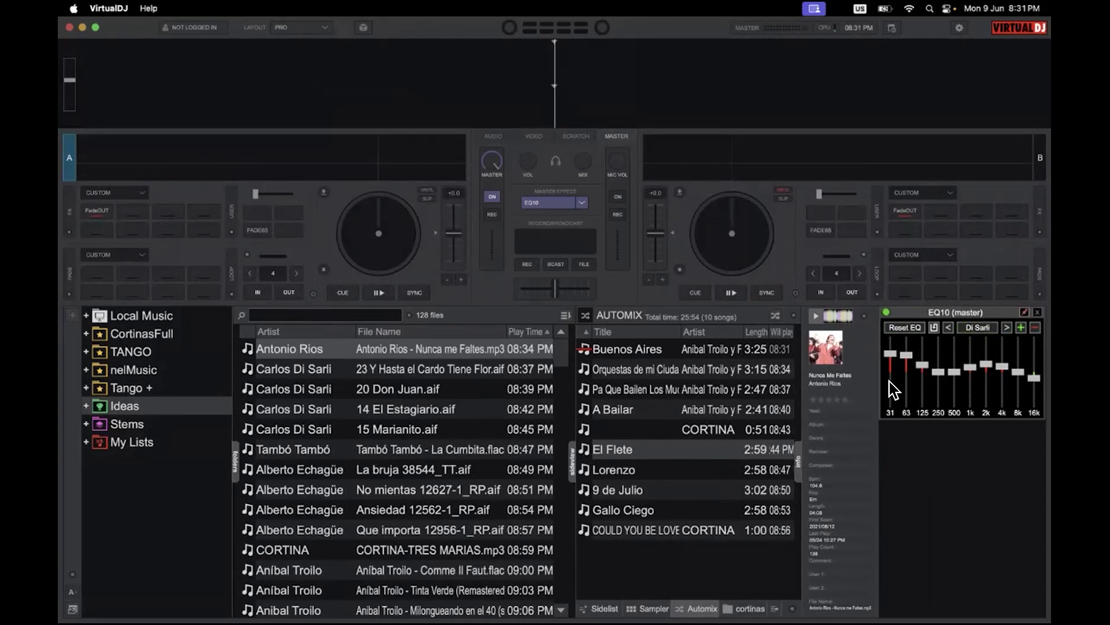
pyautogui.moveTo(955, 363)
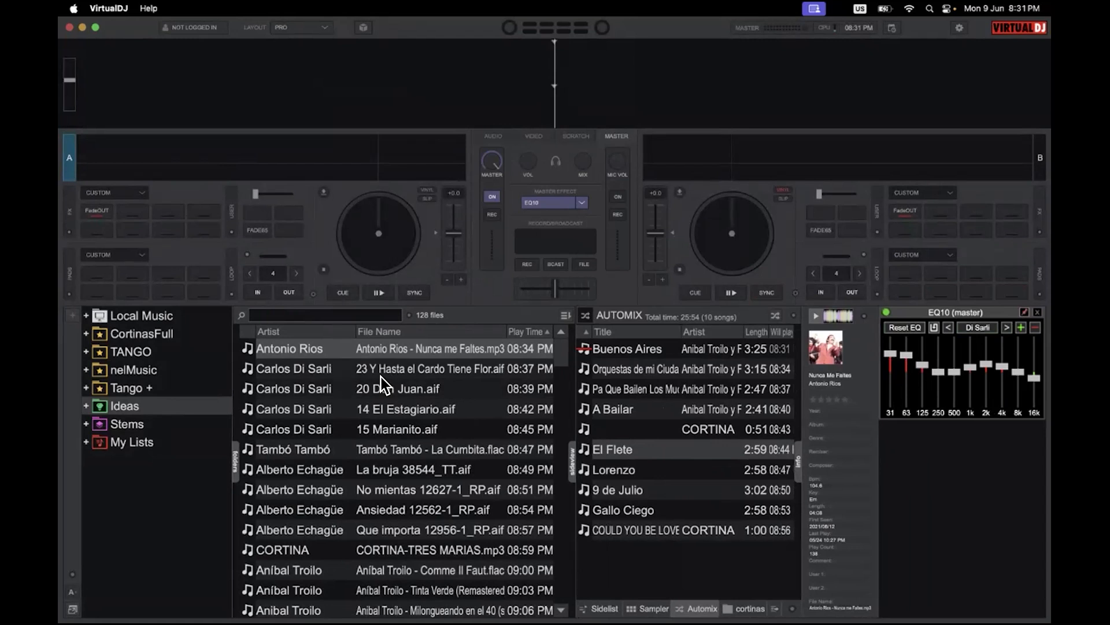
# Step: Load A Bailar from the Automix list on deck A, play it and raise the deck's volume
pyautogui.doubleClick(635, 411)
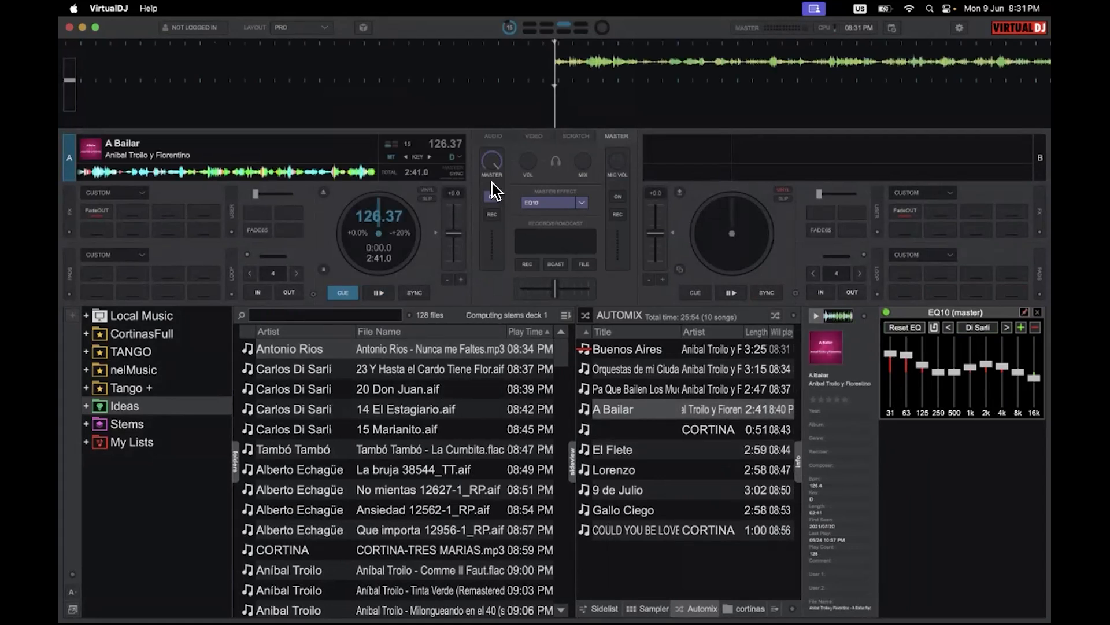
pyautogui.click(494, 137)
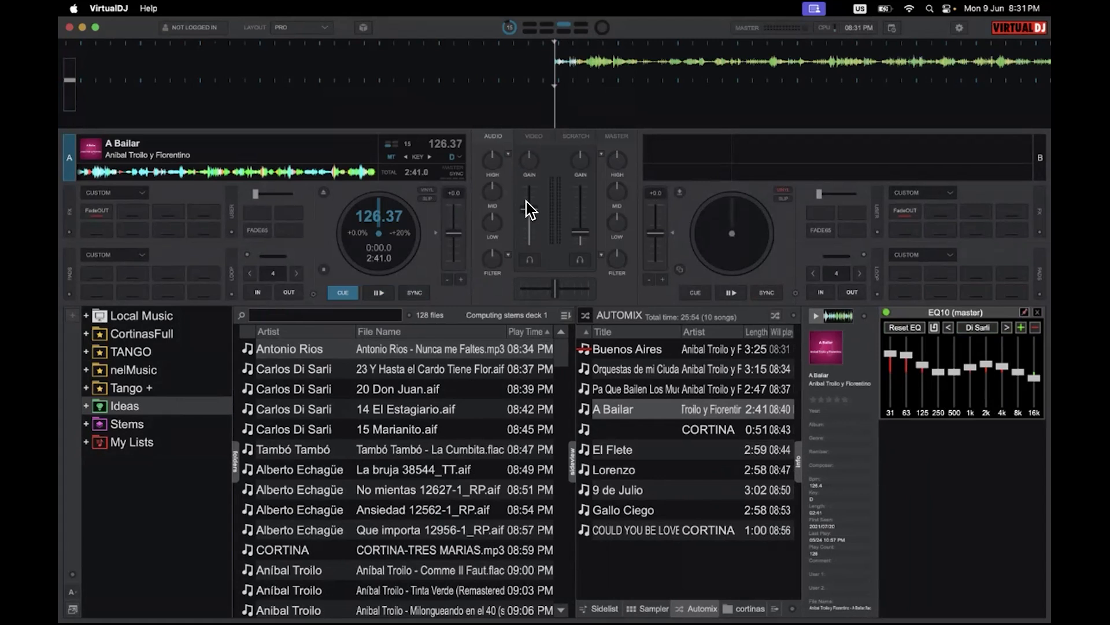
pyautogui.click(373, 291)
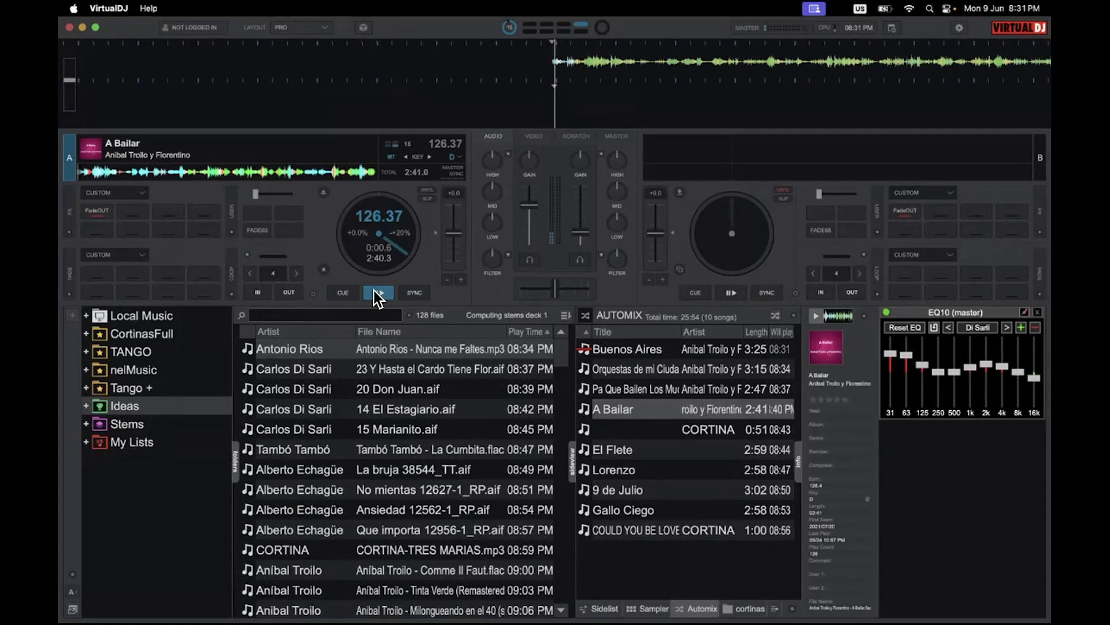
pyautogui.moveTo(524, 207); pyautogui.dragTo(527, 215)
# Step: Lower the 31, 63 and 125 bands of the EQ10 master equalizer to the minimum and the 250 band slightly
pyautogui.moveTo(890, 352); pyautogui.dragTo(891, 405)
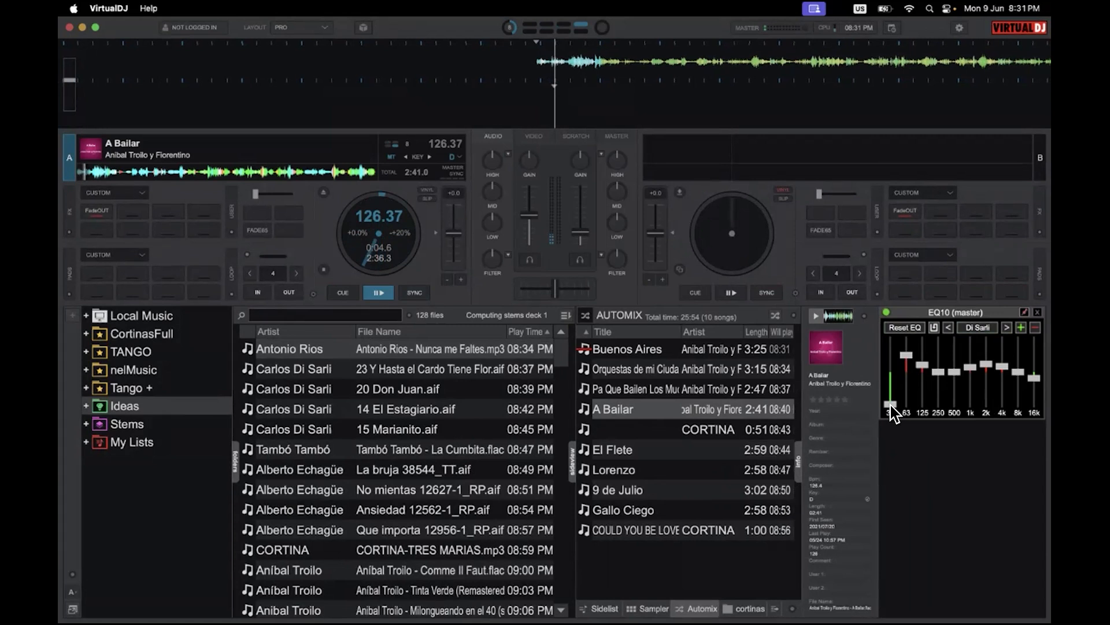
pyautogui.moveTo(908, 354); pyautogui.dragTo(929, 411)
pyautogui.moveTo(934, 373); pyautogui.dragTo(937, 386)
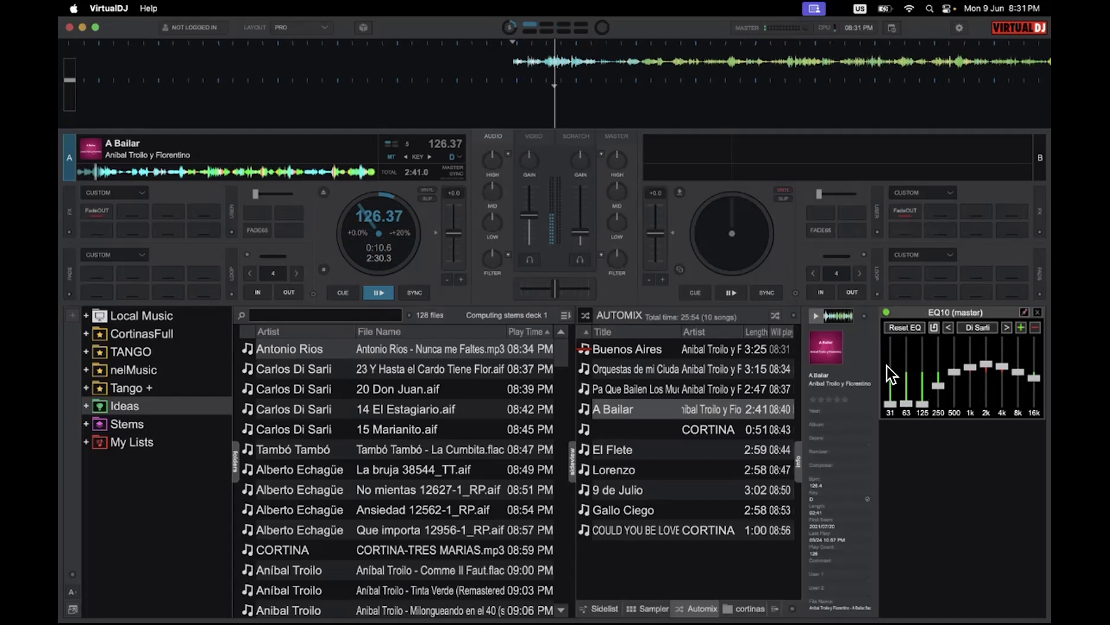
# Step: Raise the 31, 63 and 125 bands of the EQ10 master equalizer close to the maximum and the 250 band slightly above the middle
pyautogui.click(888, 342)
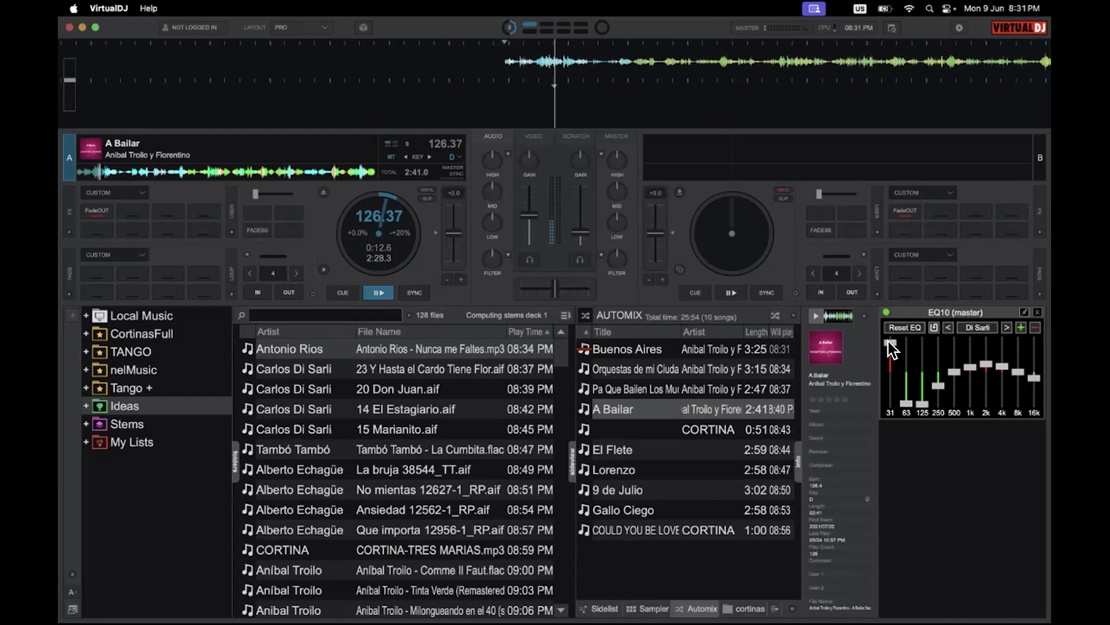
pyautogui.click(904, 344)
pyautogui.click(918, 355)
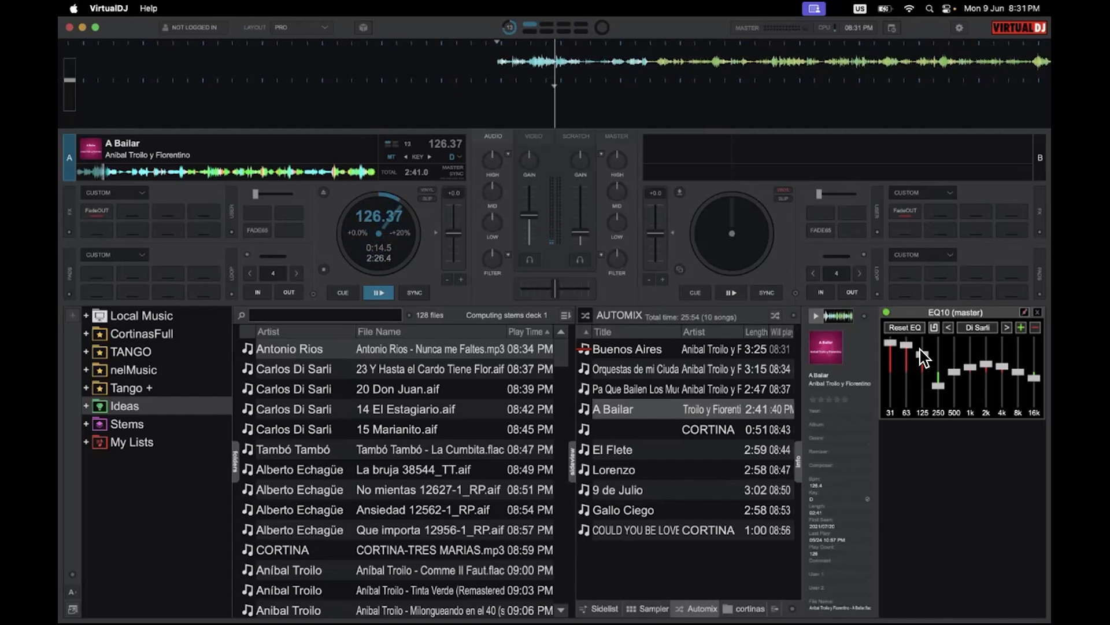
pyautogui.click(936, 351)
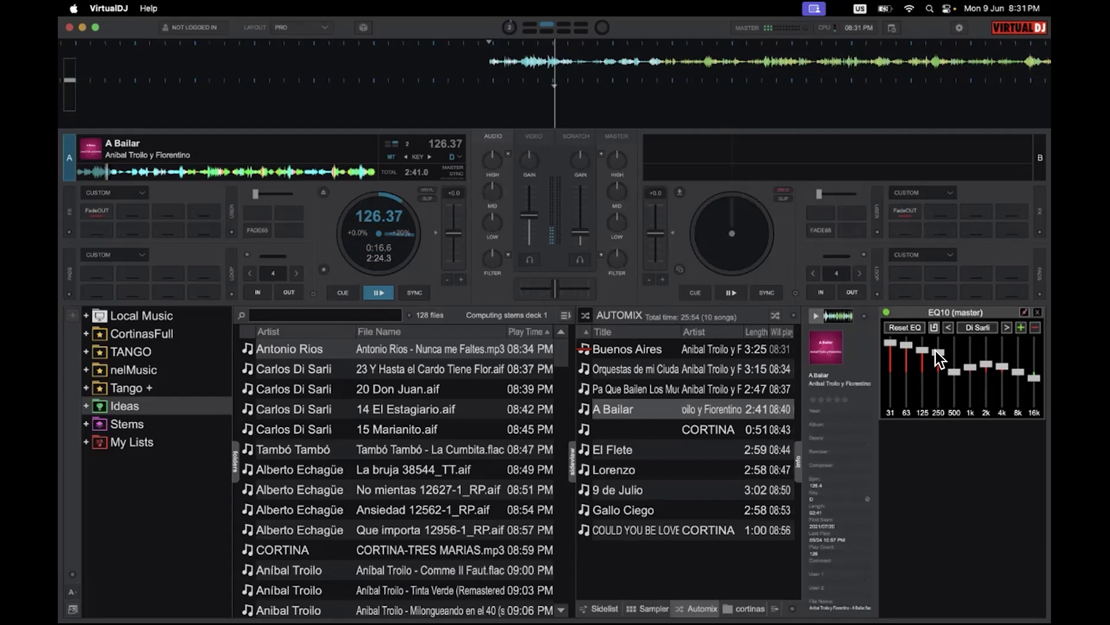
pyautogui.moveTo(936, 350); pyautogui.dragTo(936, 360)
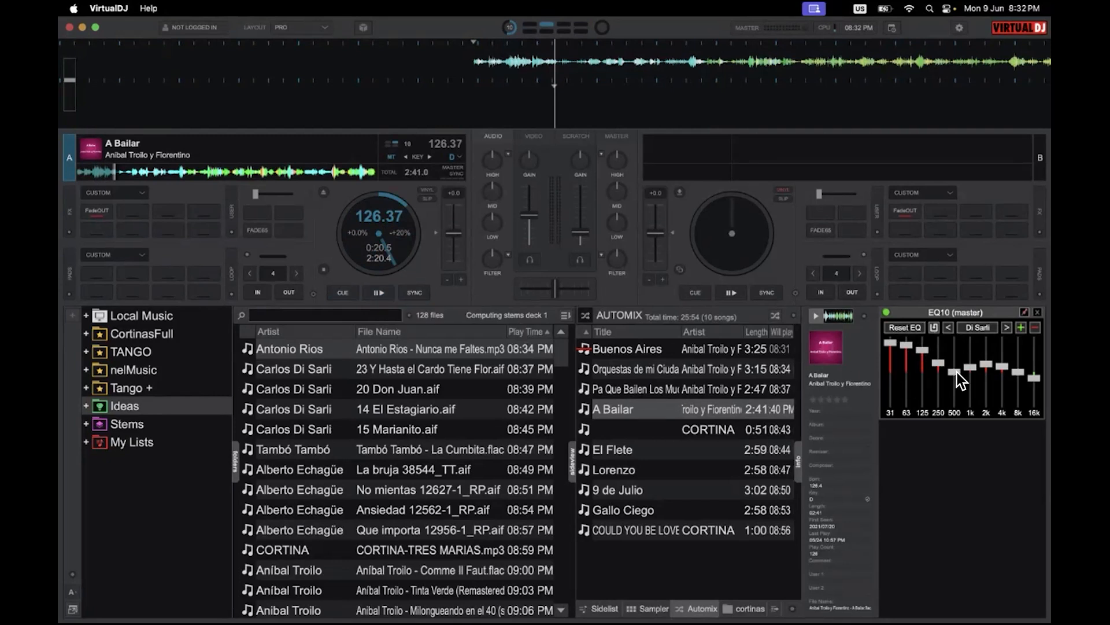
pyautogui.moveTo(956, 363)
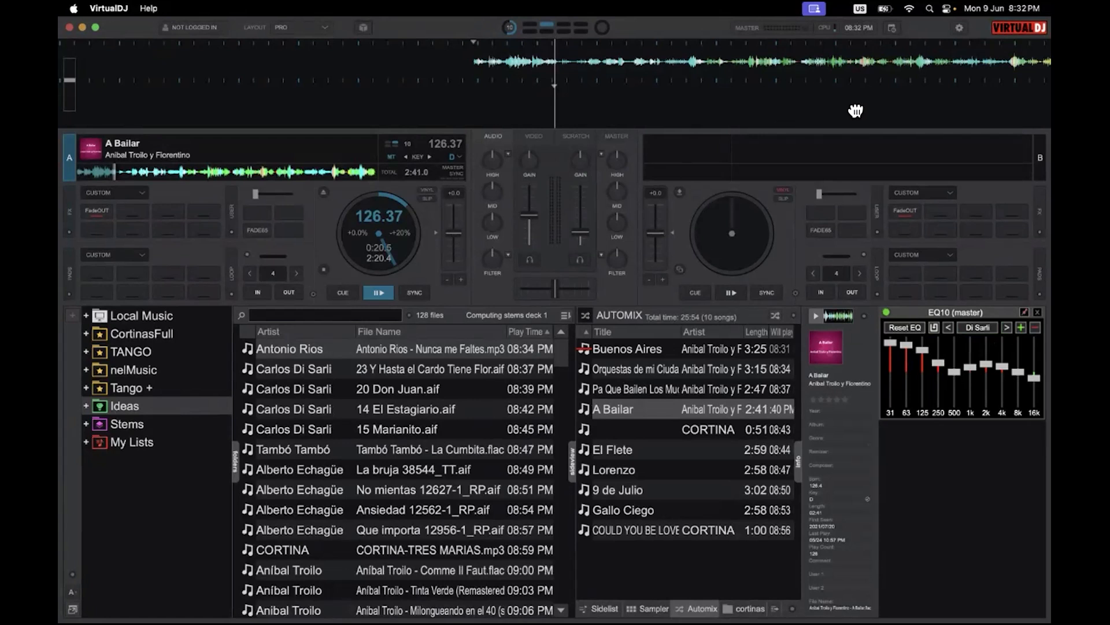
# Step: Set the audio outputs to Speaker + Headphone with PHL16B1P3300 as the headphones device, apply the change and close the settings
pyautogui.click(959, 28)
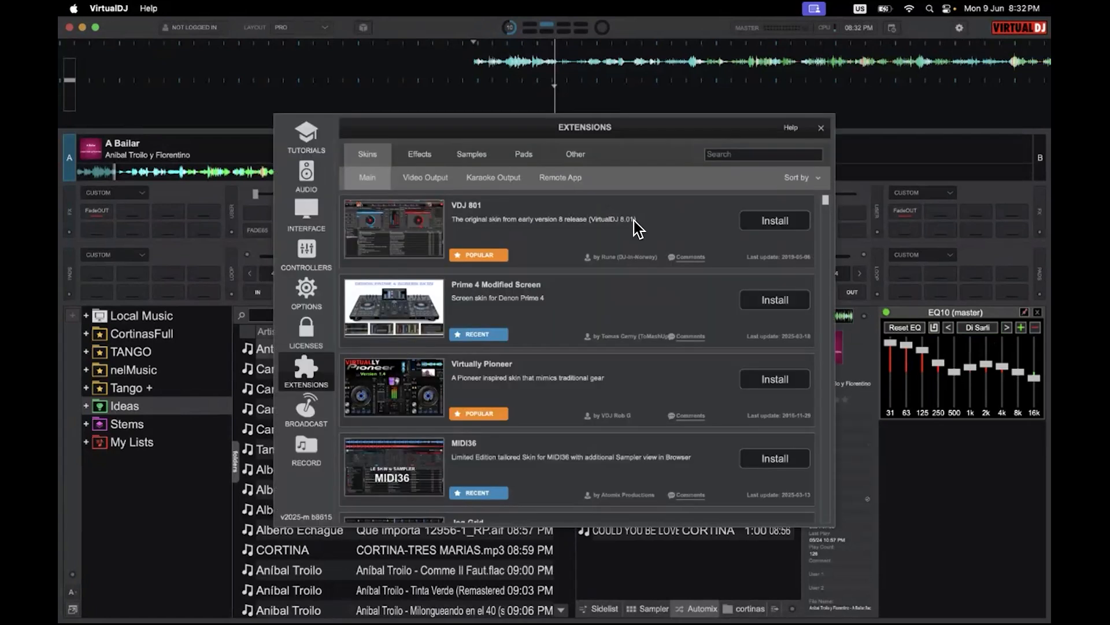
pyautogui.click(304, 176)
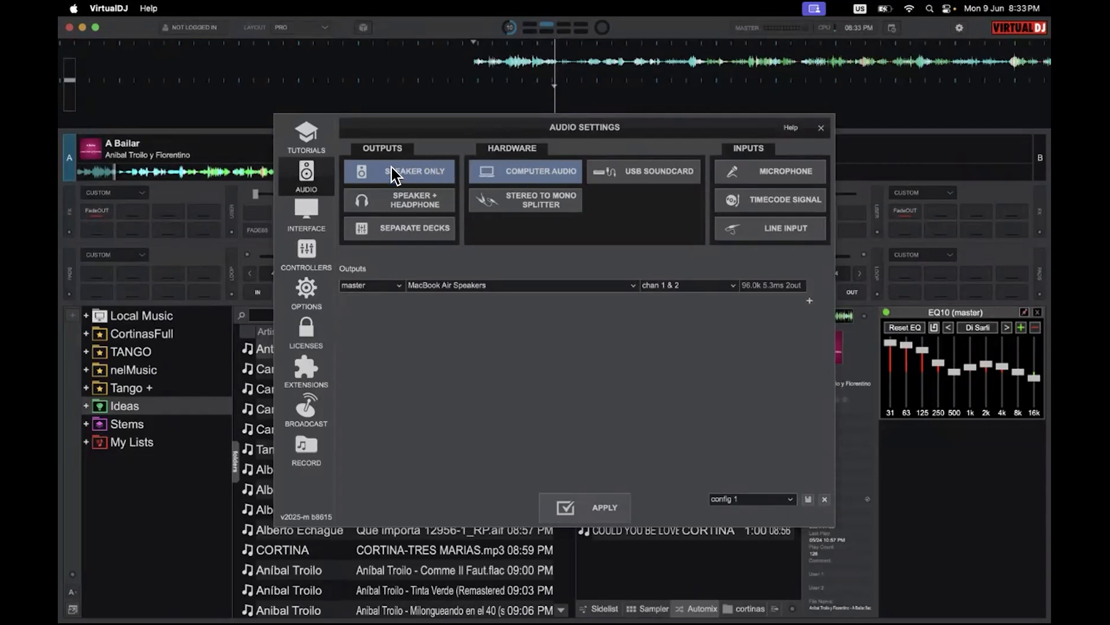
pyautogui.click(379, 201)
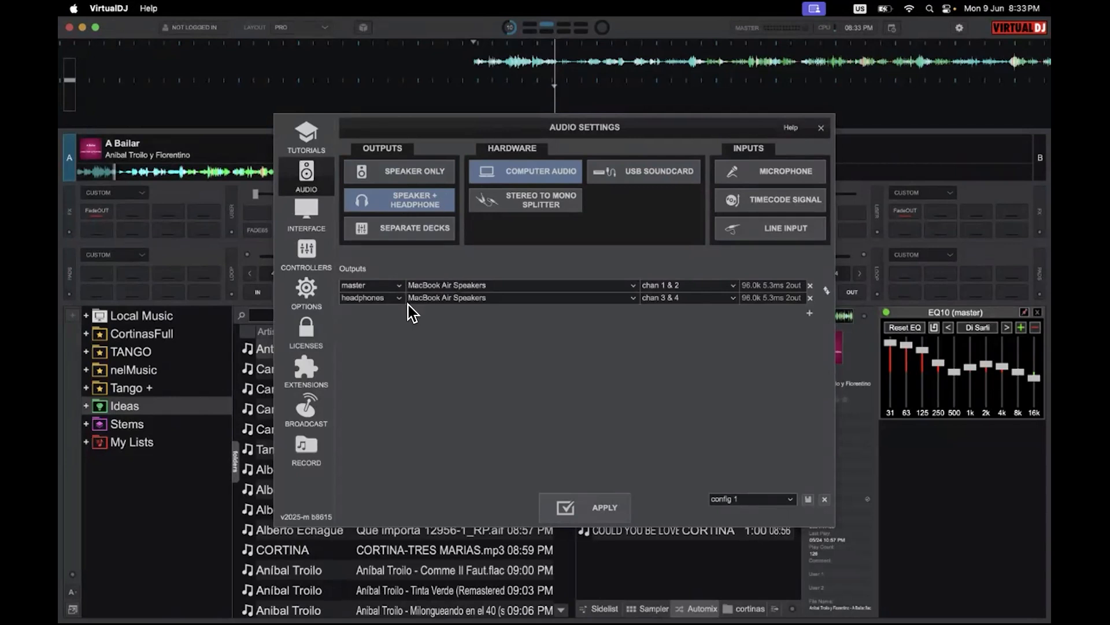
pyautogui.click(632, 297)
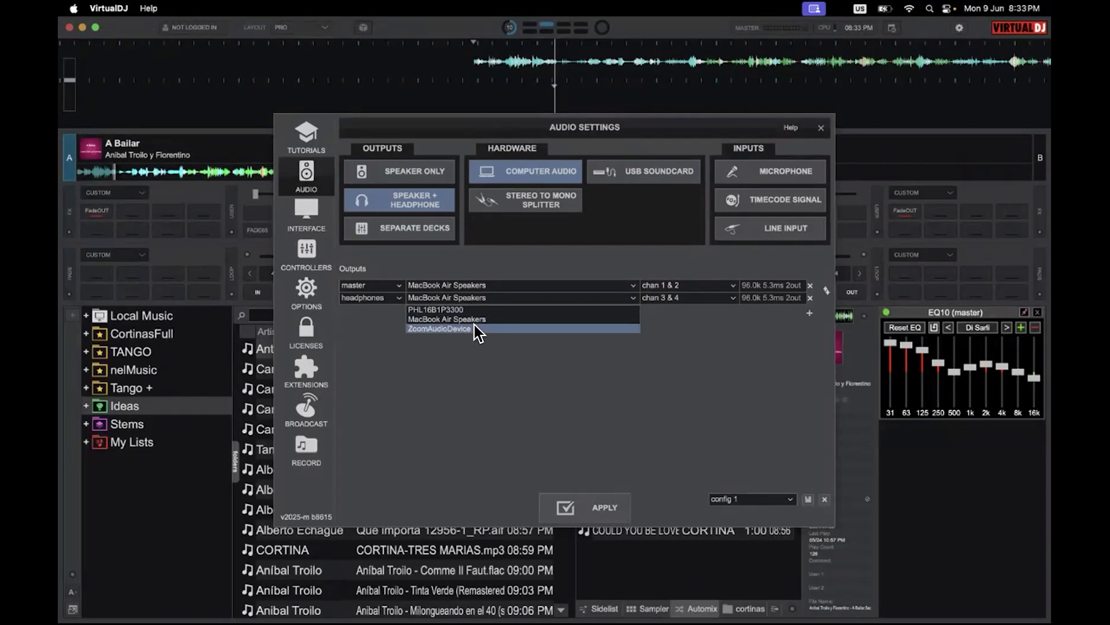
pyautogui.click(479, 309)
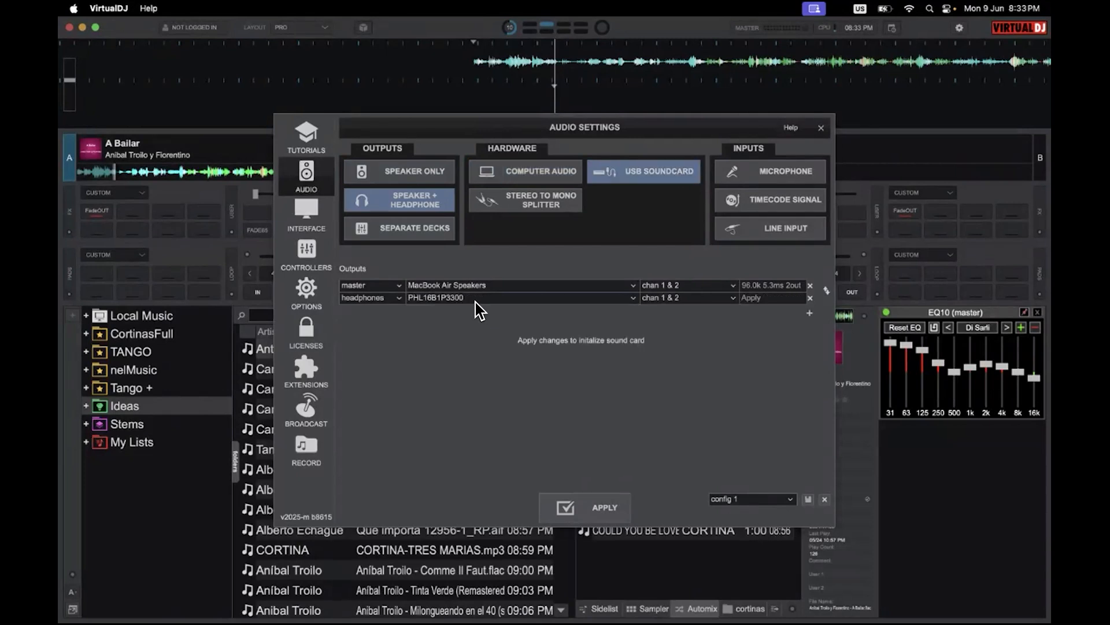
pyautogui.click(764, 298)
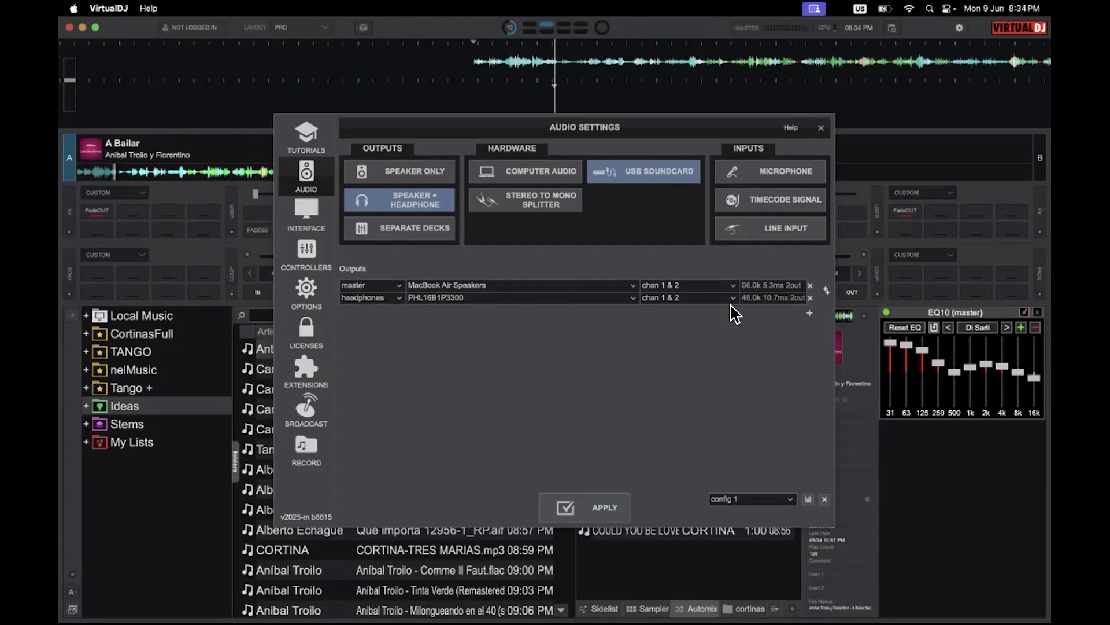
pyautogui.click(821, 130)
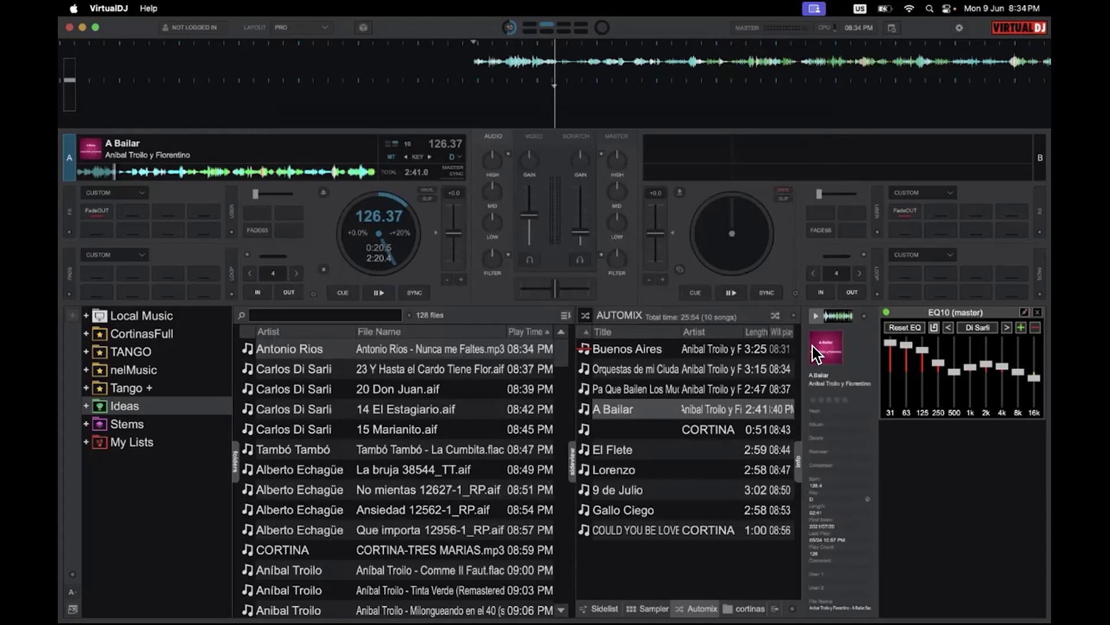
# Step: Turn on headphone monitoring for deck A, lower the deck's volume to the minimum and raise it again
pyautogui.click(531, 260)
pyautogui.click(536, 259)
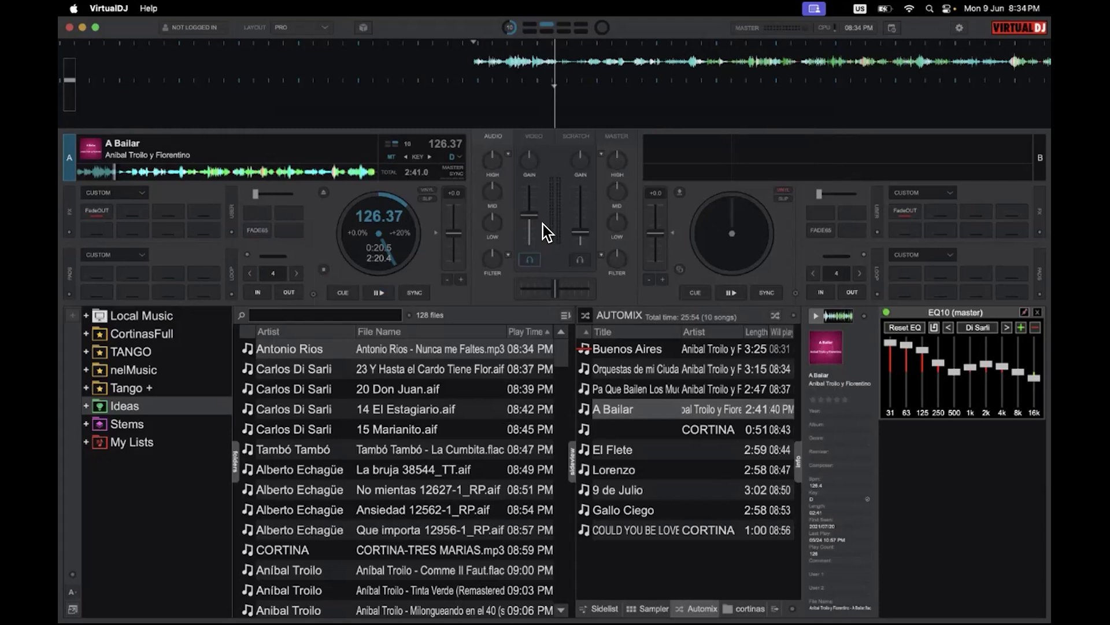
pyautogui.moveTo(531, 215); pyautogui.dragTo(531, 247)
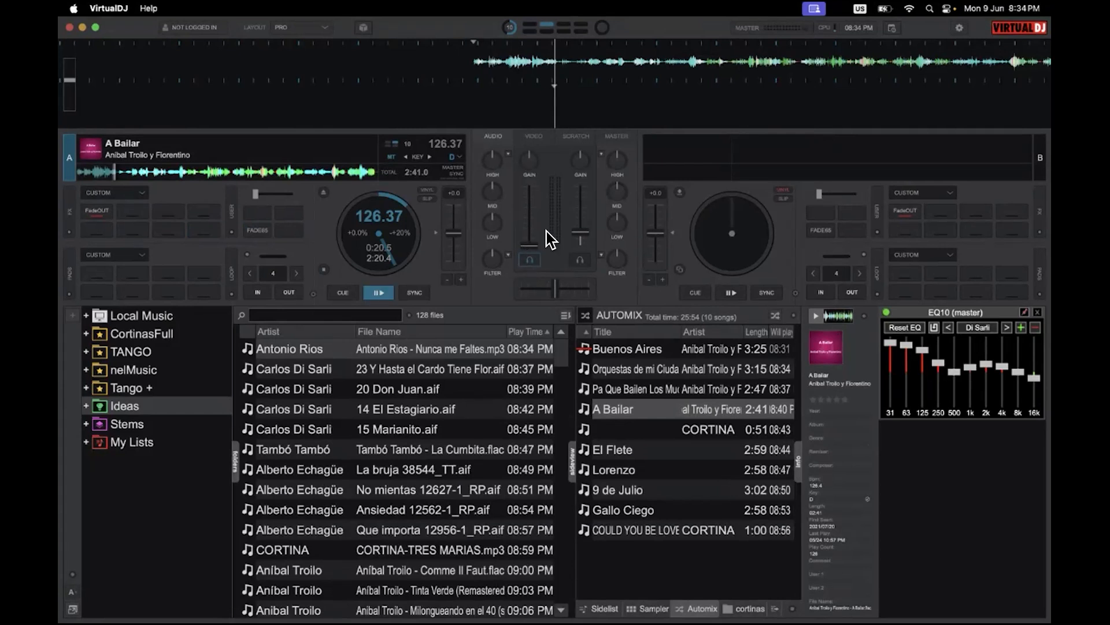
pyautogui.moveTo(529, 245); pyautogui.dragTo(535, 216)
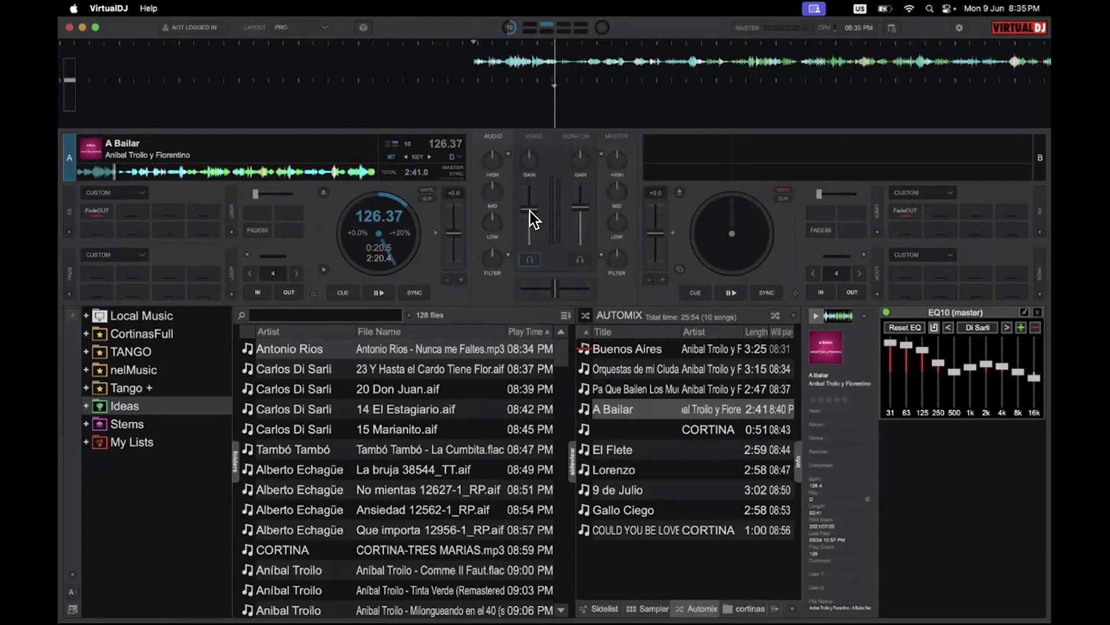
# Step: Show the contents of My Lists and start Automix playback from A Bailar
pyautogui.click(171, 444)
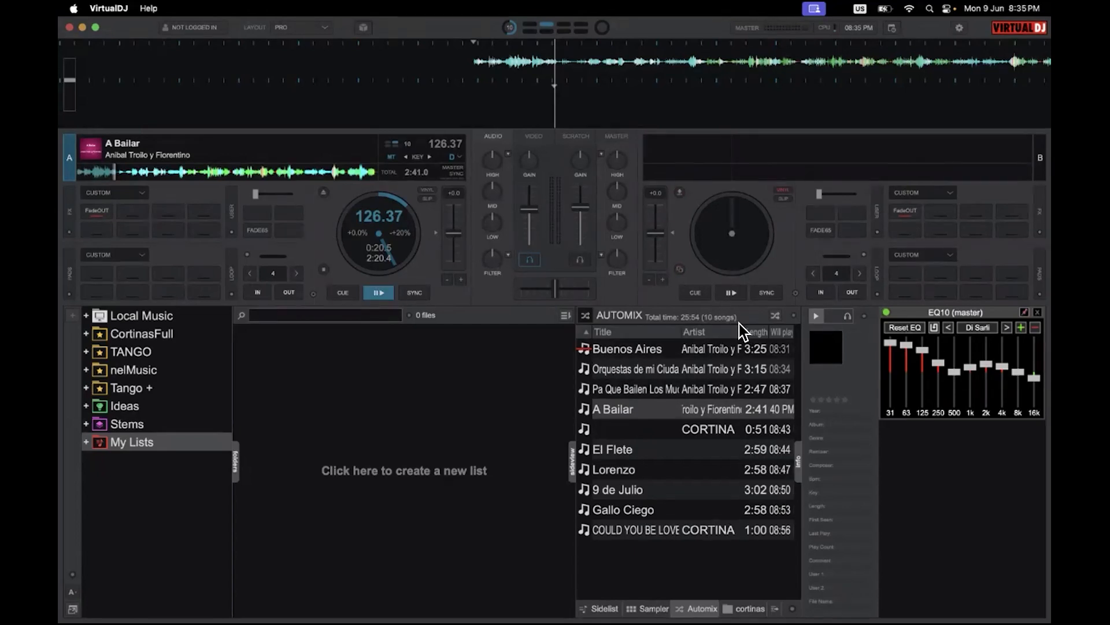
pyautogui.click(769, 312)
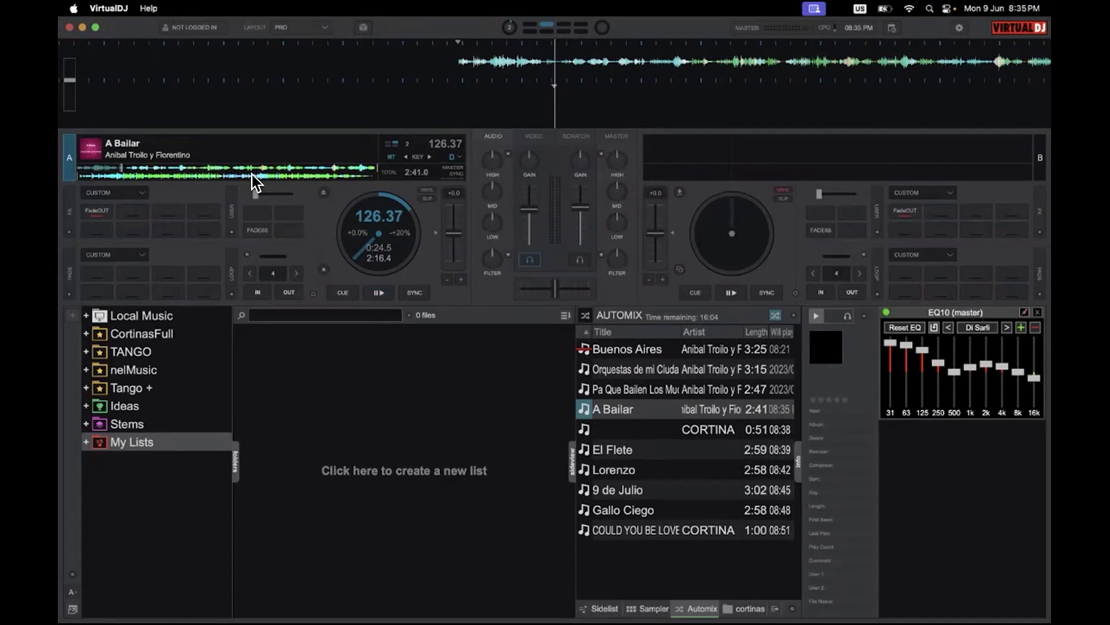
# Step: Move El Flete above the cortina that follows A Bailar in the Automix list, and return the cortina to its place
pyautogui.moveTo(615, 451); pyautogui.dragTo(616, 427)
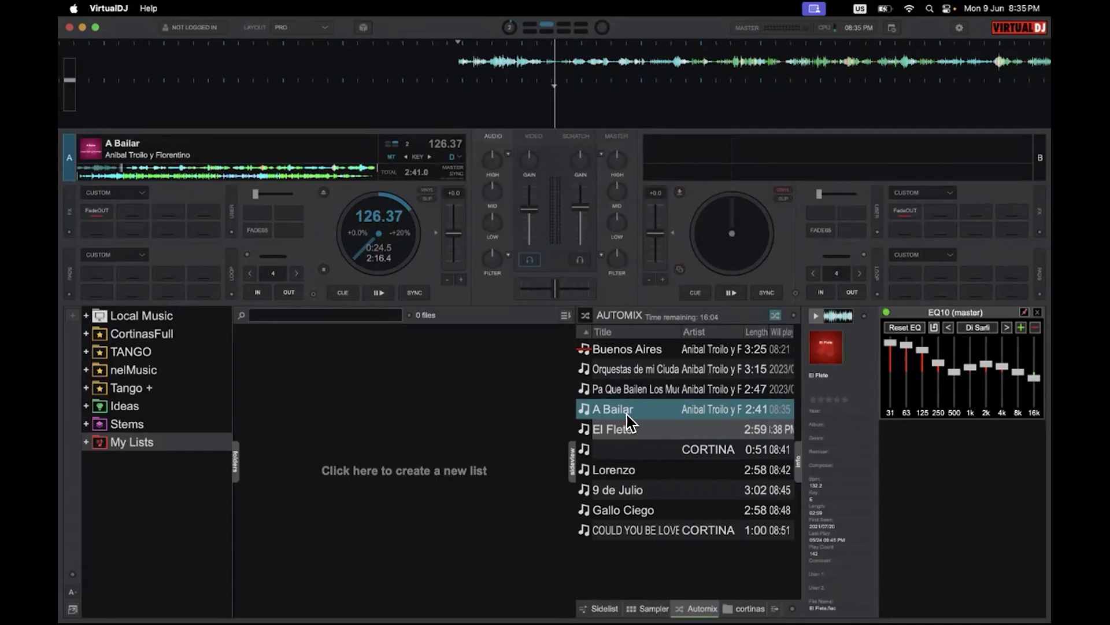
pyautogui.moveTo(637, 443); pyautogui.dragTo(636, 417)
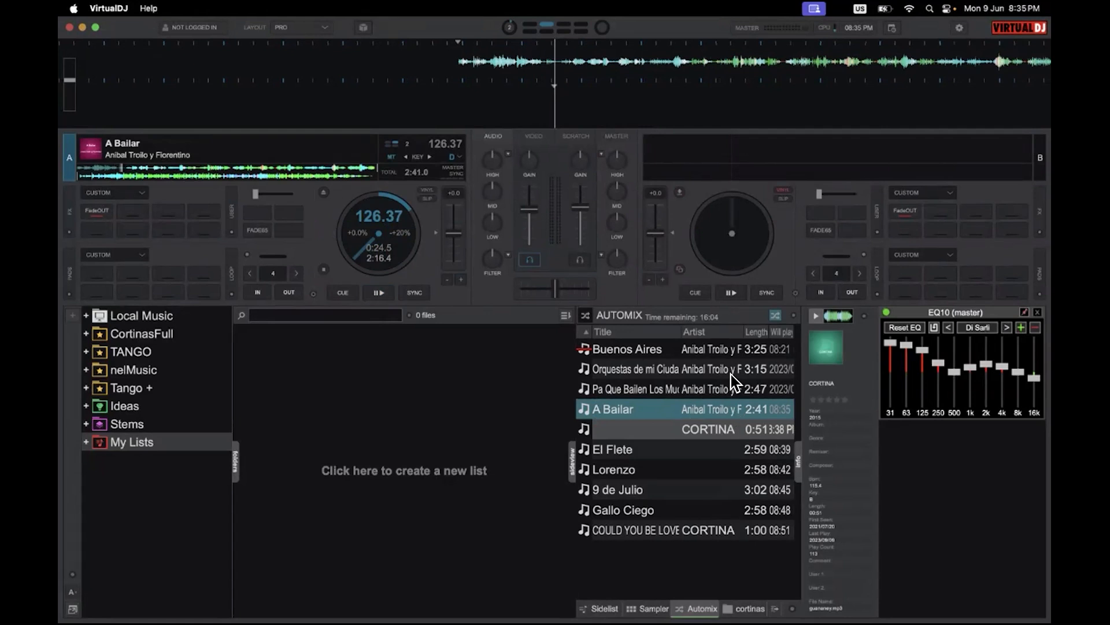